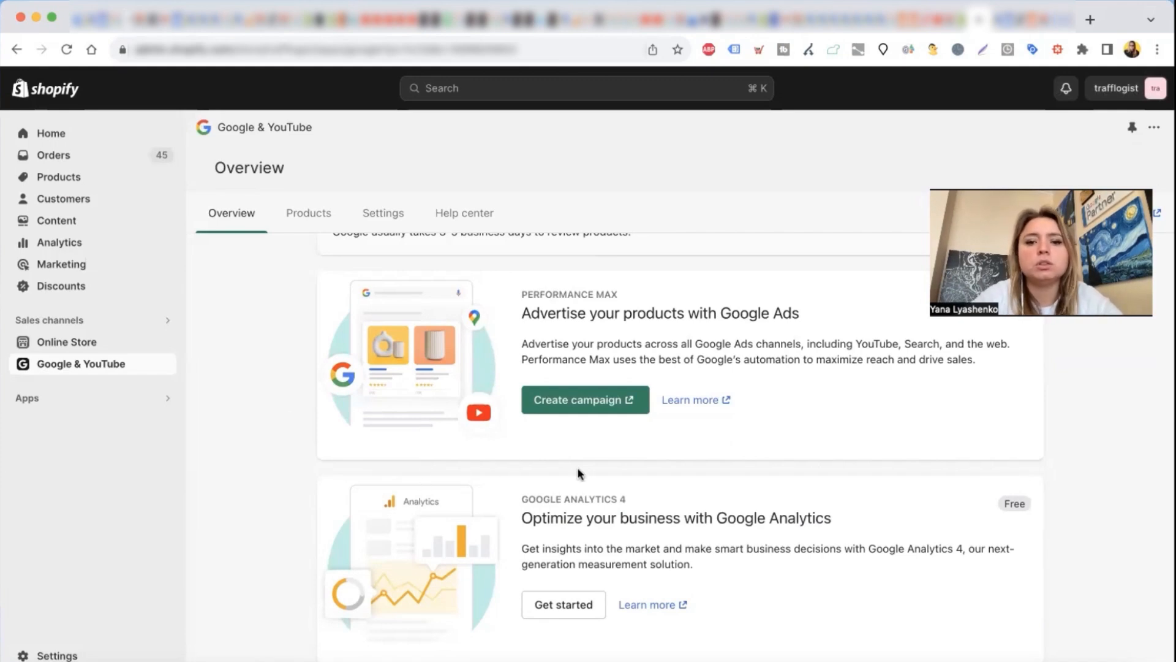
# Step: Start creating a Performance Max campaign from the Google Ads offer on the Google & YouTube overview and look through the campaign setup form
pyautogui.scroll(5, 472, 480)
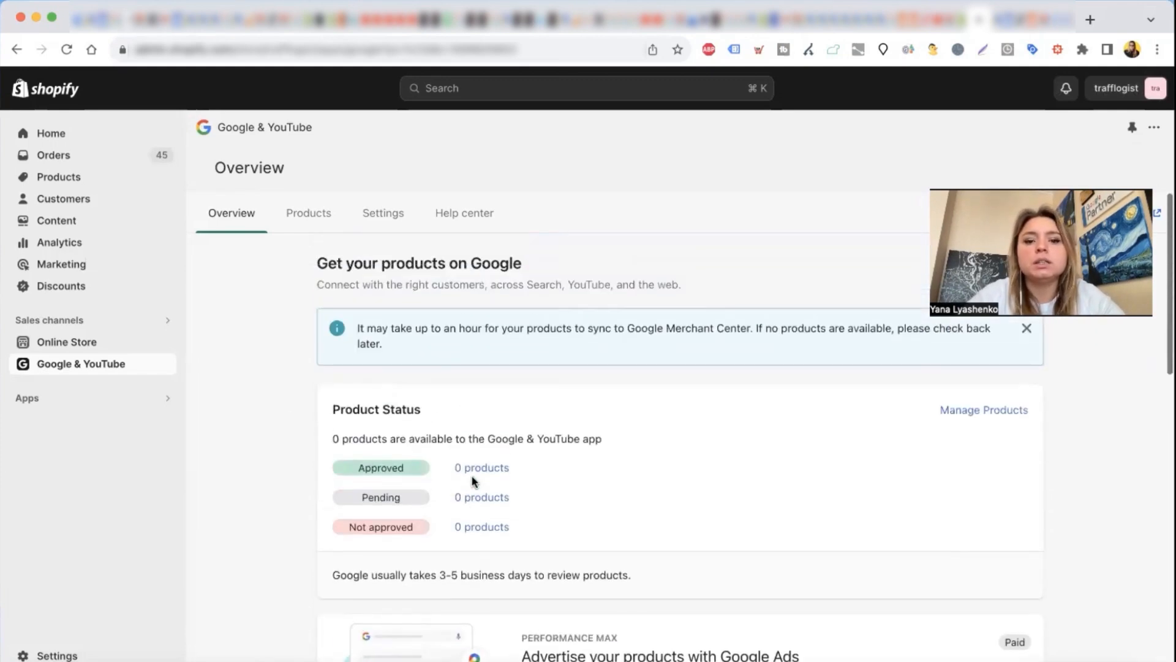
pyautogui.scroll(-3, 459, 514)
pyautogui.scroll(-1, 458, 525)
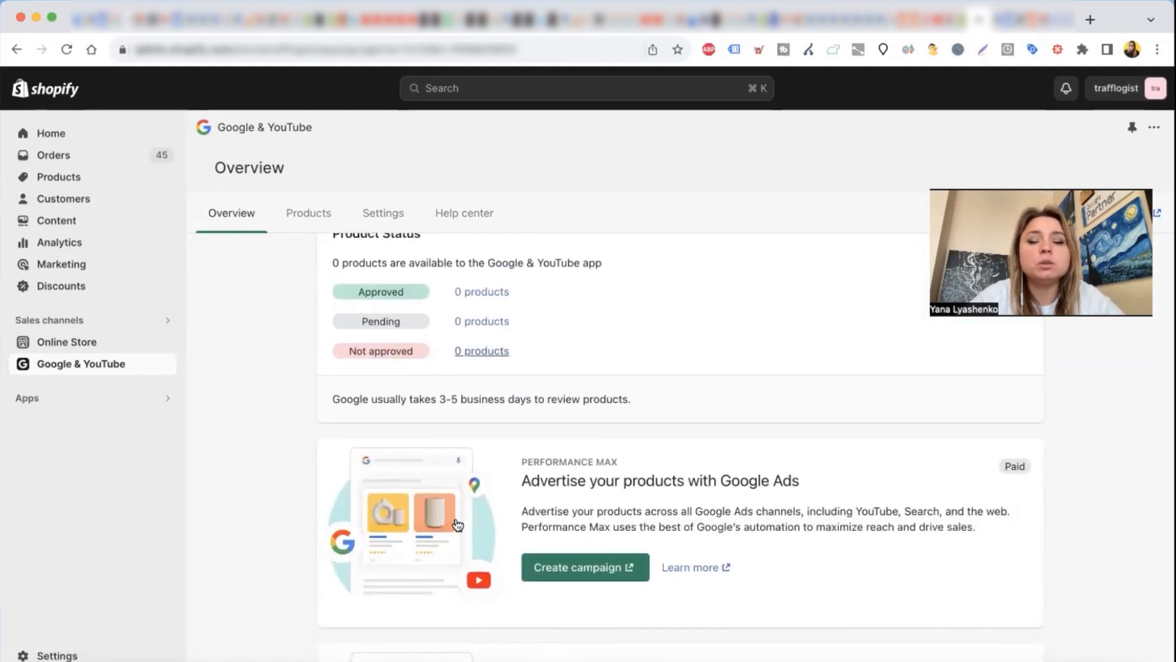
pyautogui.scroll(-3, 478, 469)
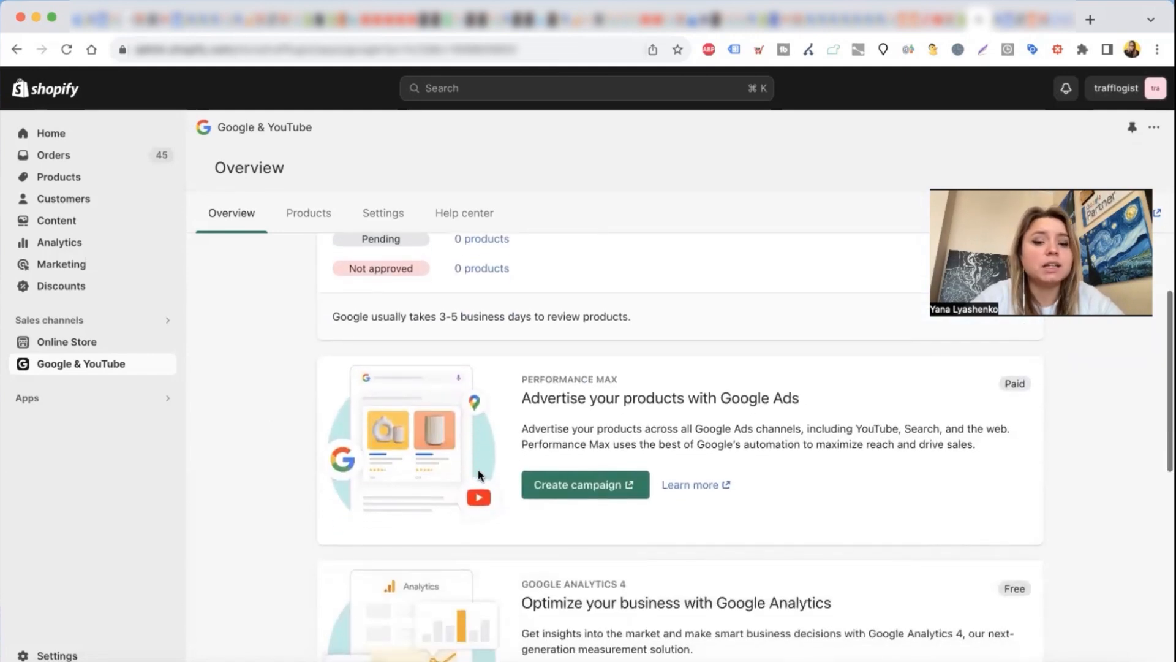
pyautogui.scroll(-2, 520, 368)
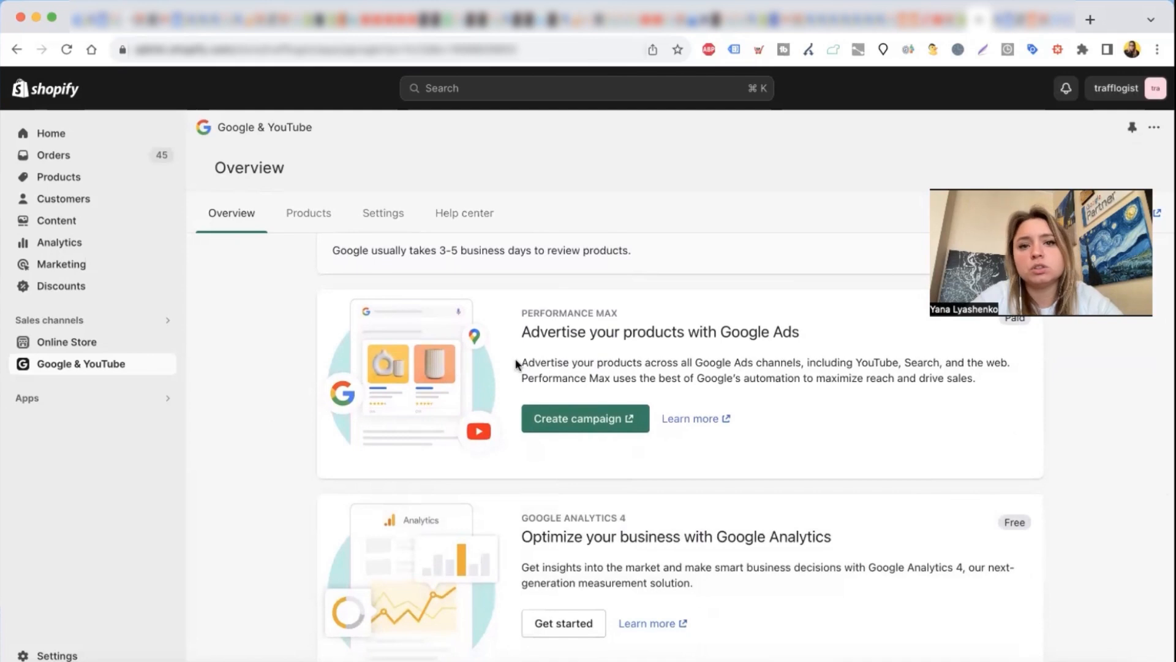
pyautogui.click(565, 429)
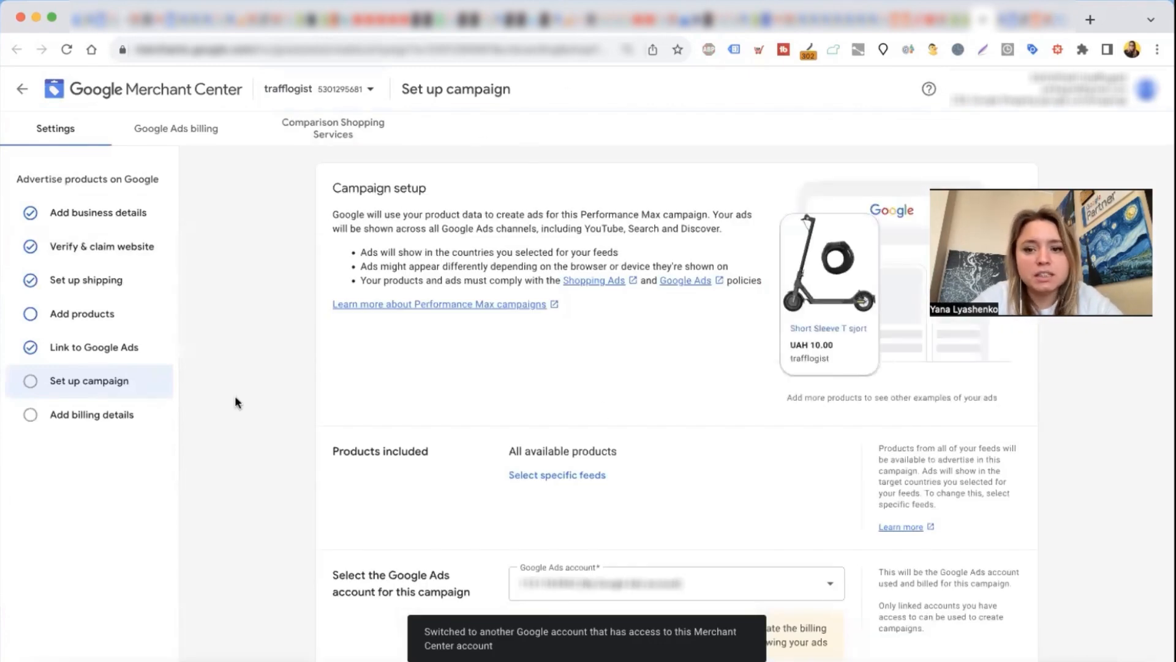
pyautogui.scroll(-5, 236, 401)
pyautogui.scroll(2, 505, 370)
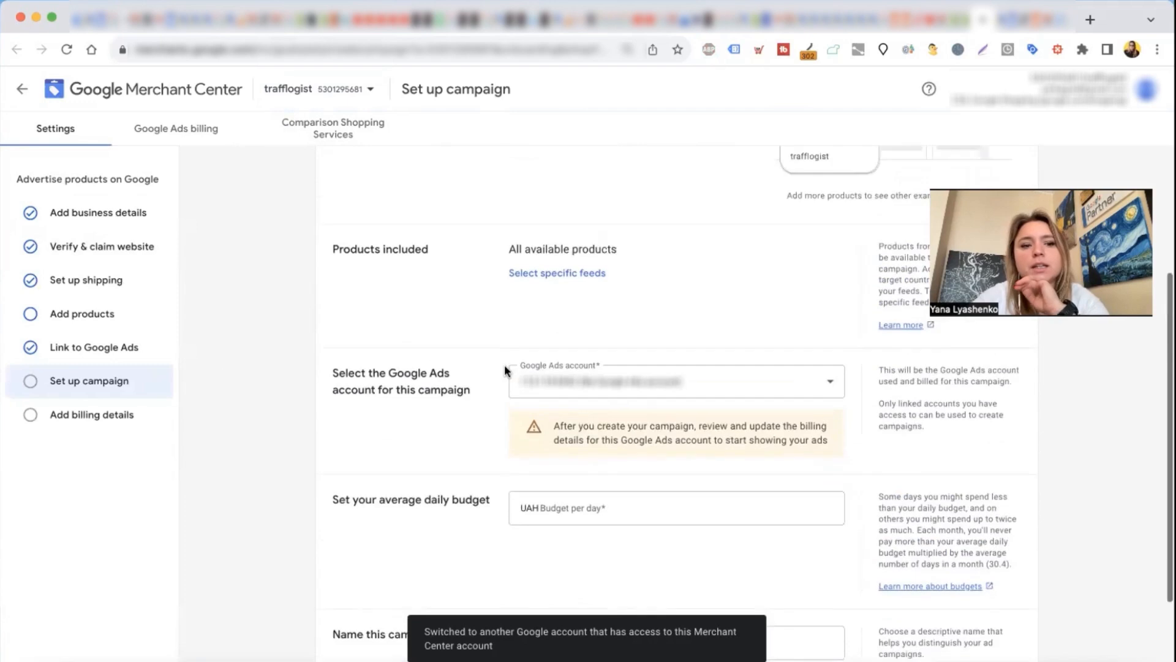
pyautogui.scroll(-3, 414, 434)
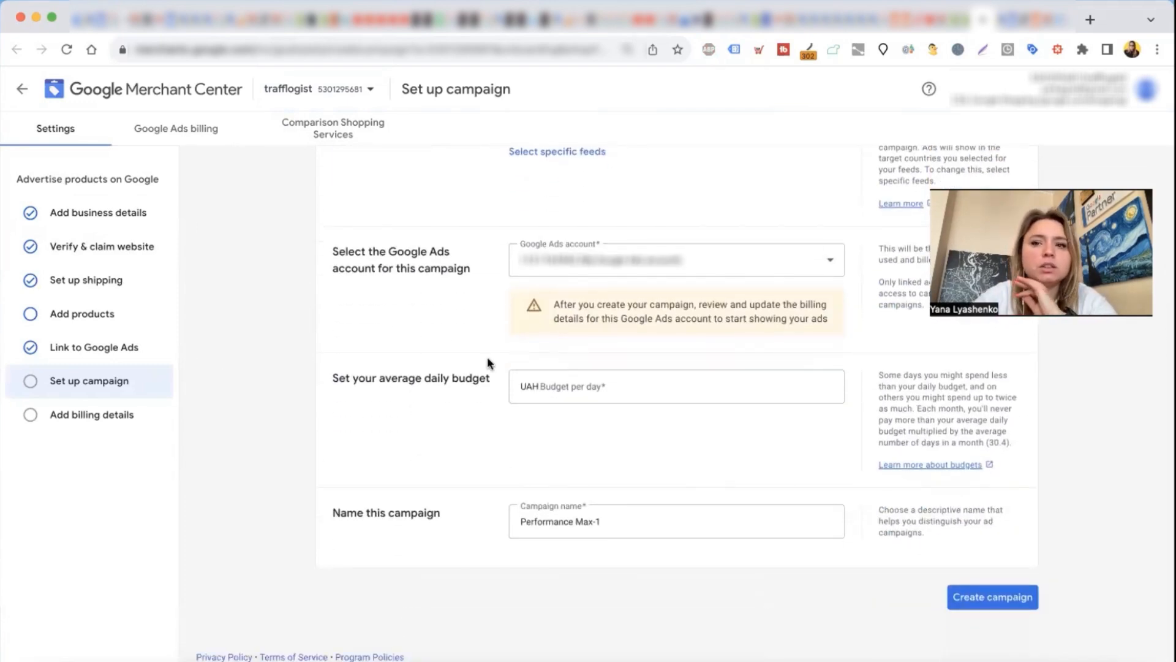
# Step: Look at the alternative route into Shopping ads setup through the ad campaigns section of Google Merchant Center
pyautogui.click(1010, 24)
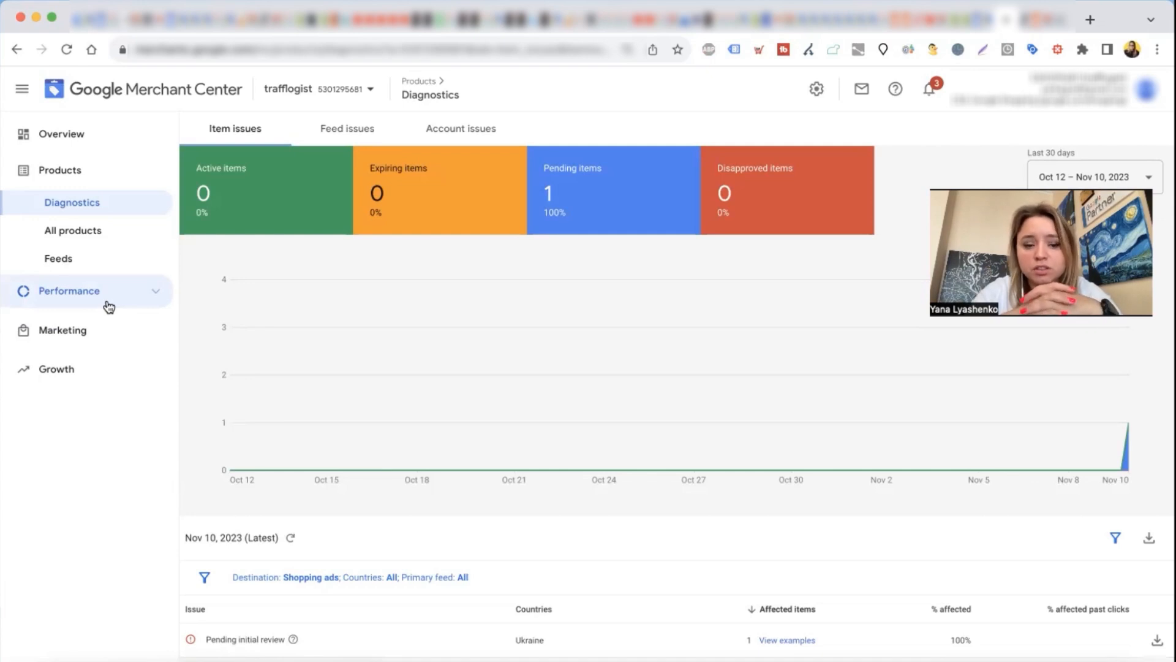
pyautogui.click(89, 331)
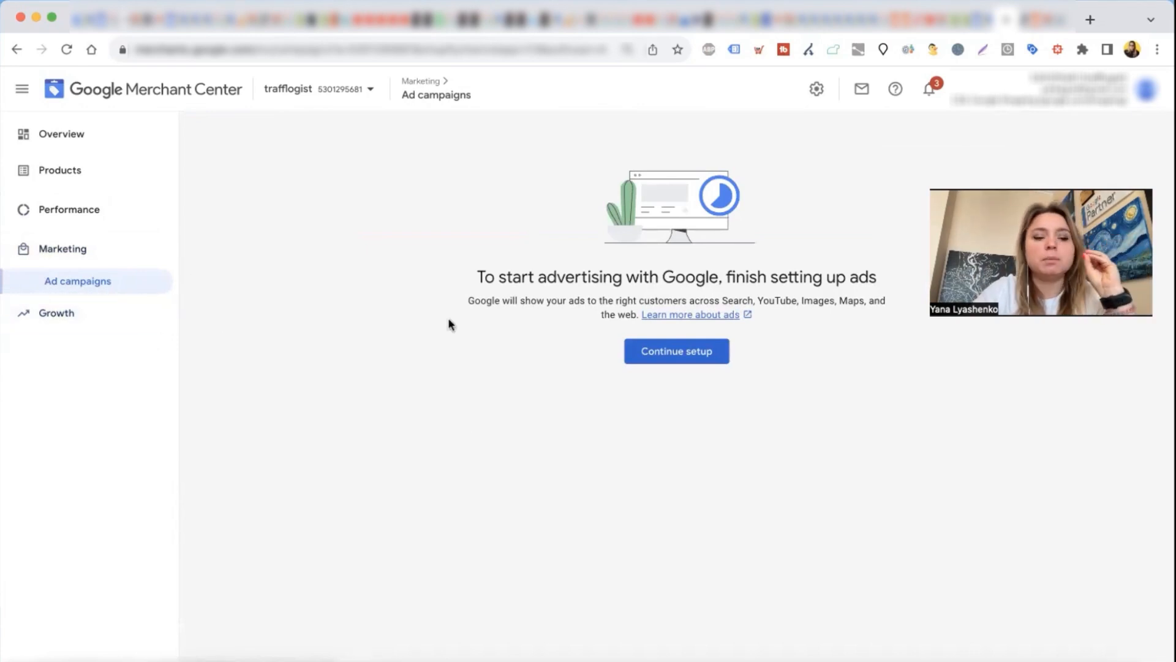
pyautogui.click(675, 364)
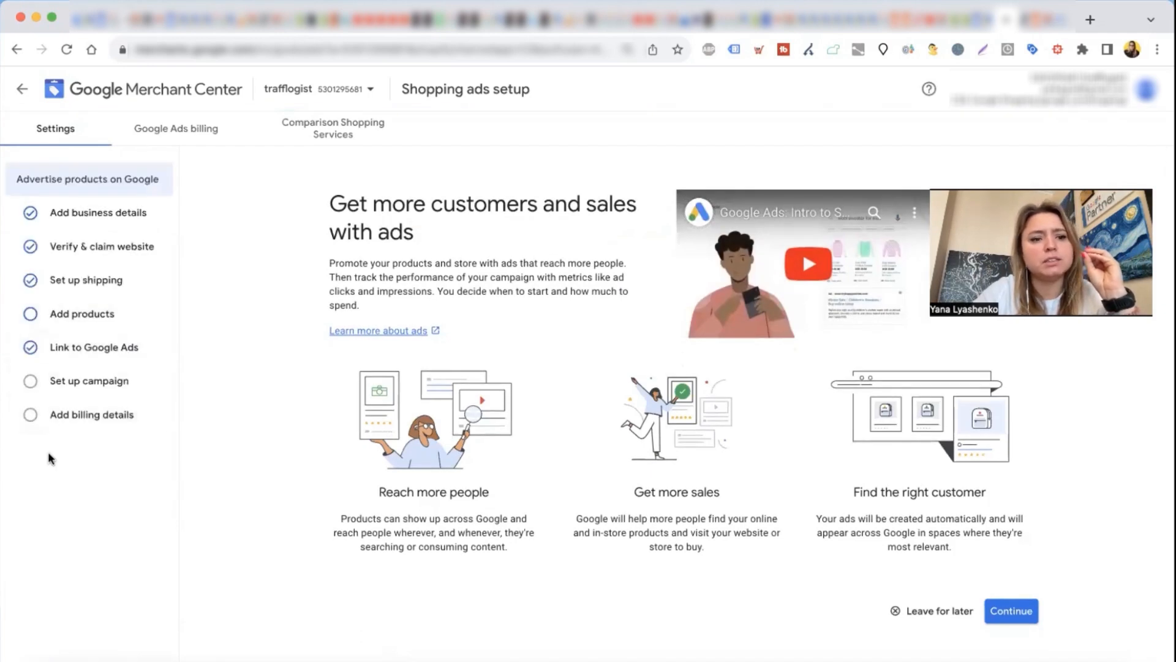
pyautogui.click(1012, 612)
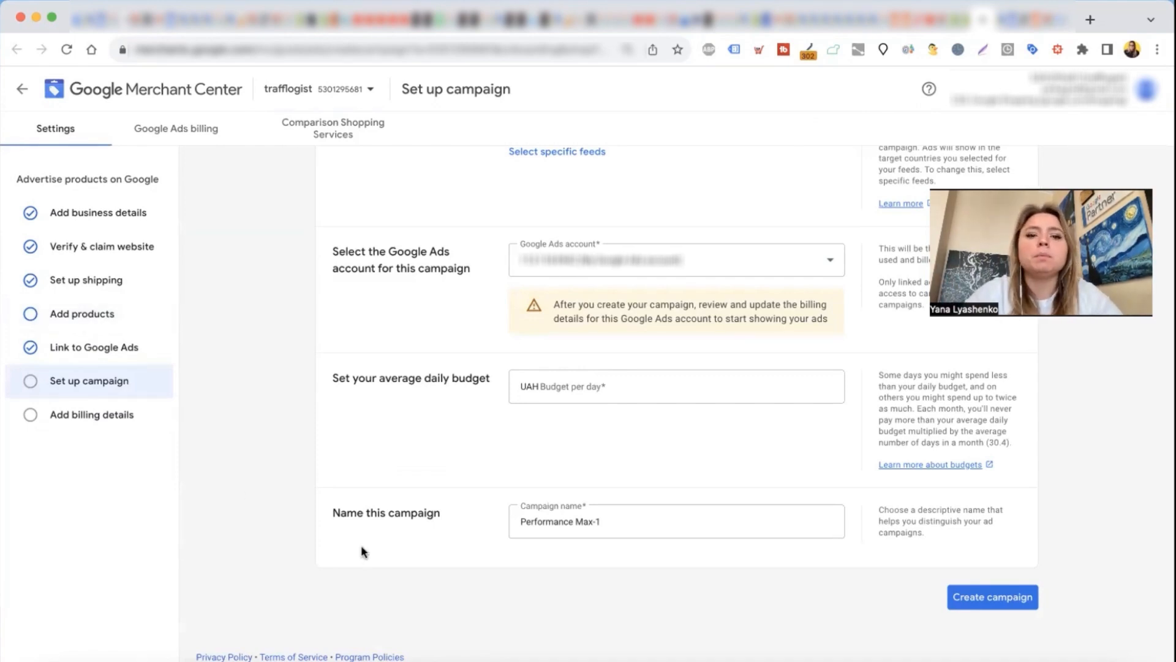
# Step: Examine the feed labels offered for limiting the campaign's products, and keep all available products included
pyautogui.scroll(1, 361, 547)
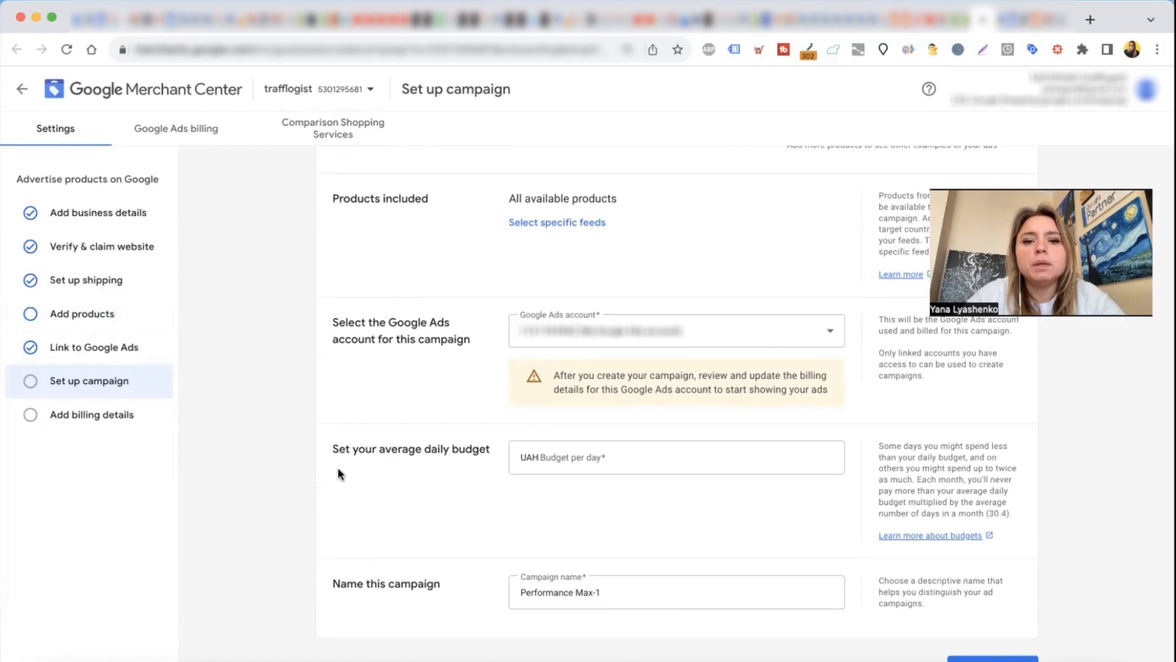
pyautogui.scroll(4, 338, 473)
pyautogui.scroll(-5, 338, 472)
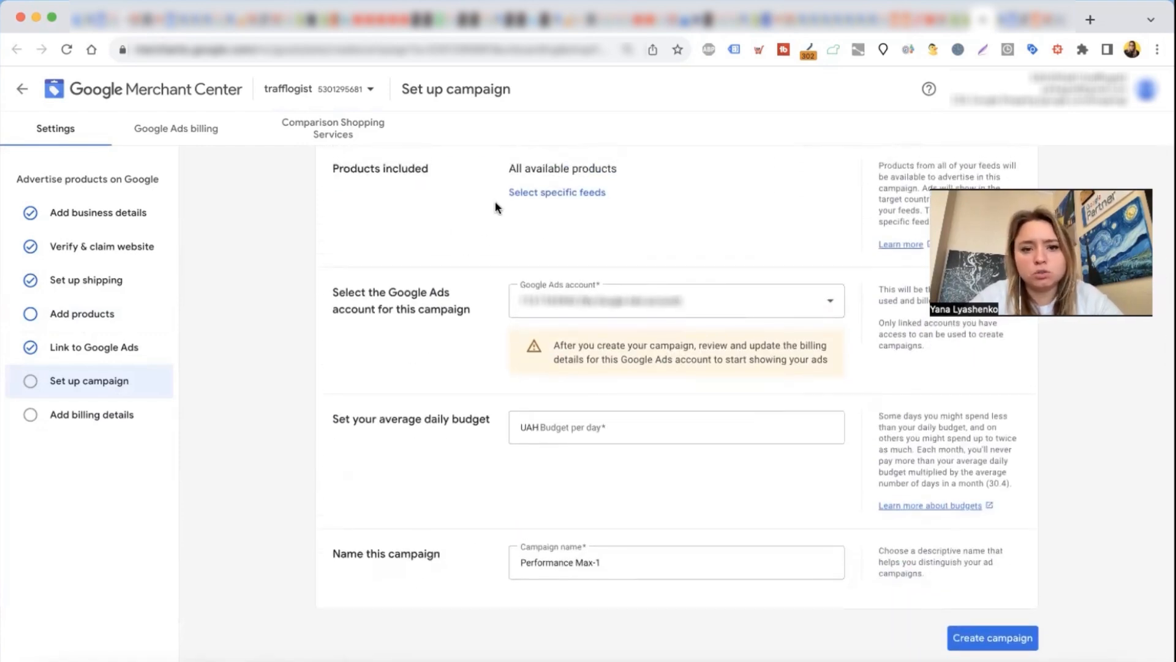
pyautogui.click(572, 196)
pyautogui.click(546, 208)
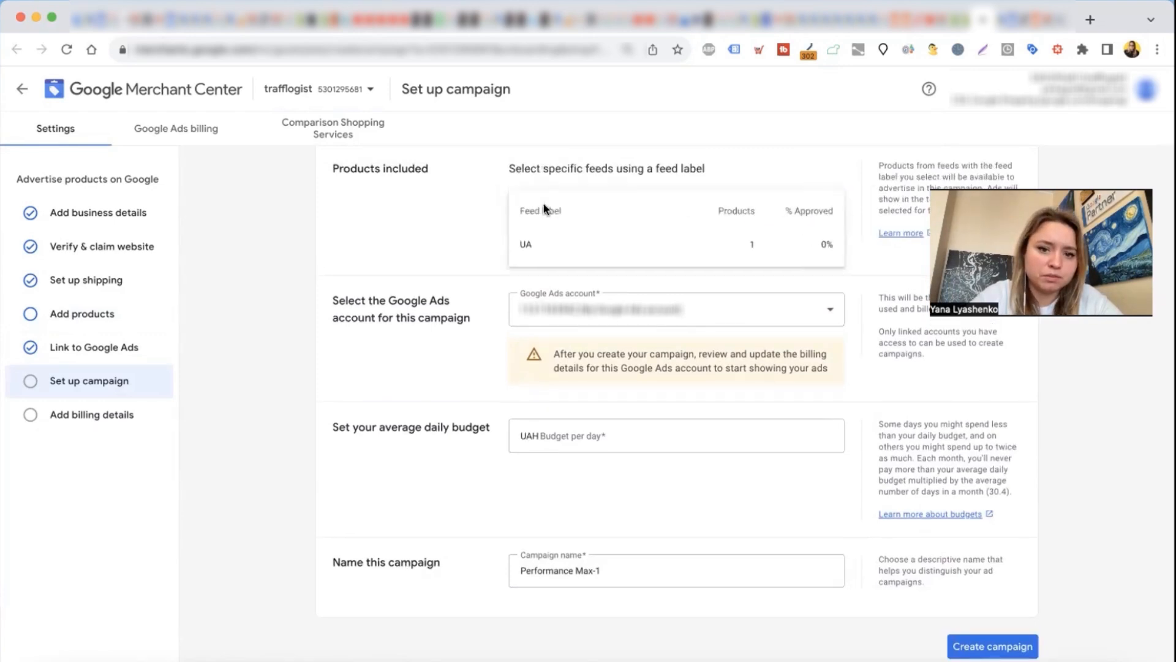
pyautogui.click(438, 239)
pyautogui.click(518, 258)
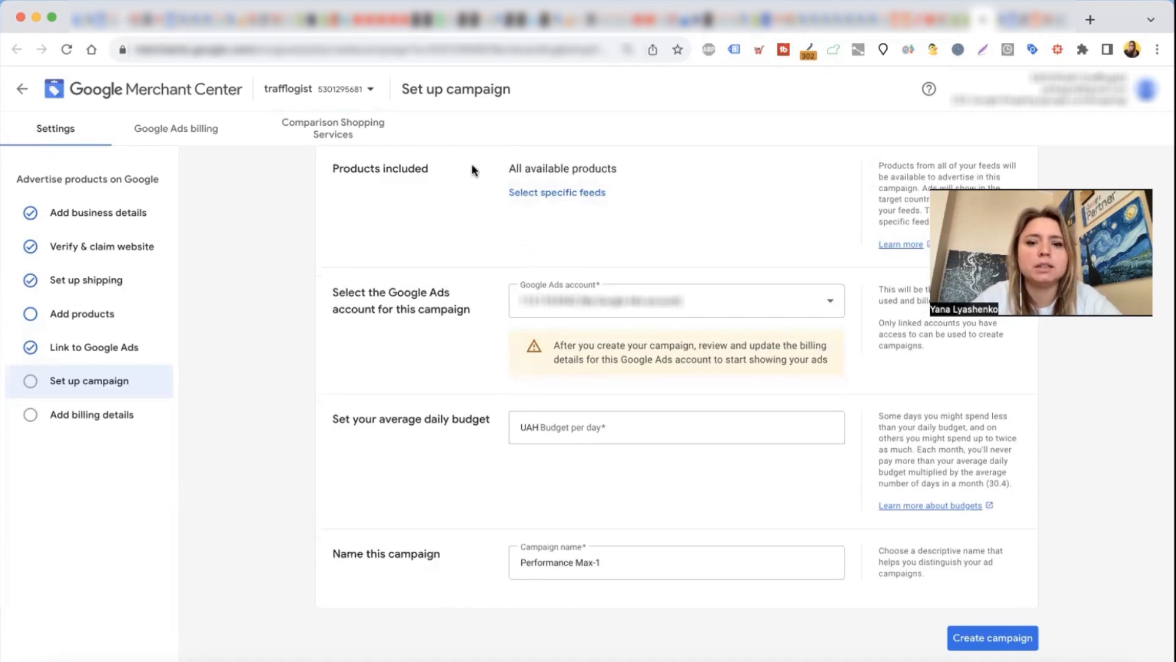
# Step: Check the Google Ads account chosen for the campaign against the account open in Google Ads, and return to the campaign setup
pyautogui.scroll(-1, 431, 331)
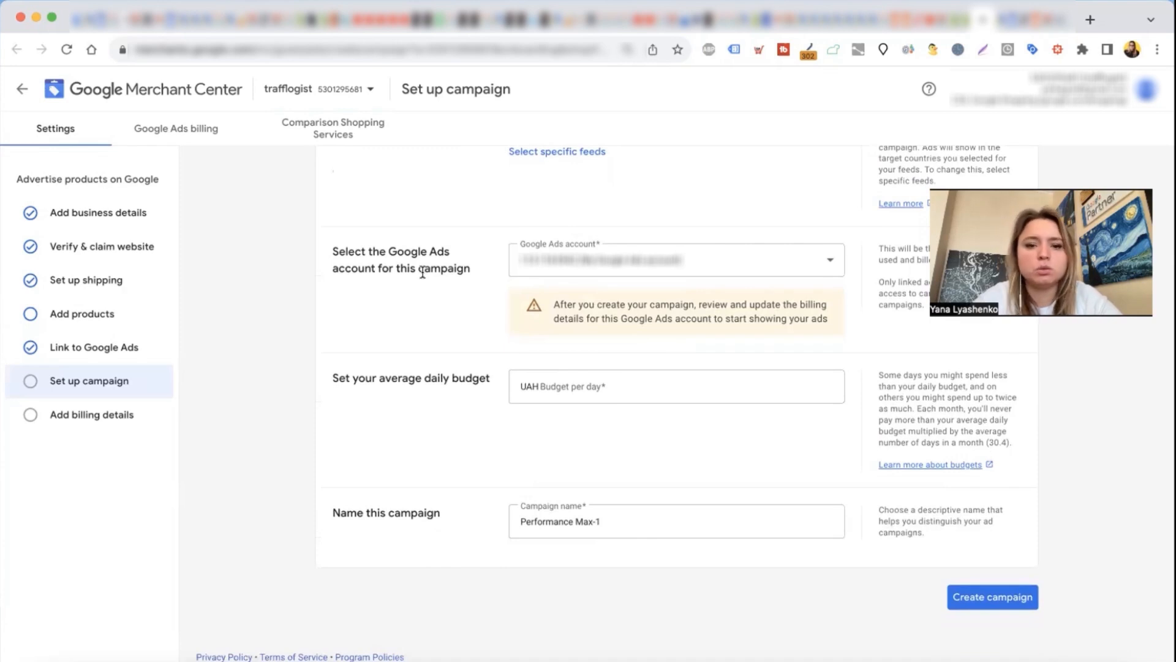
pyautogui.moveTo(331, 252); pyautogui.dragTo(471, 272)
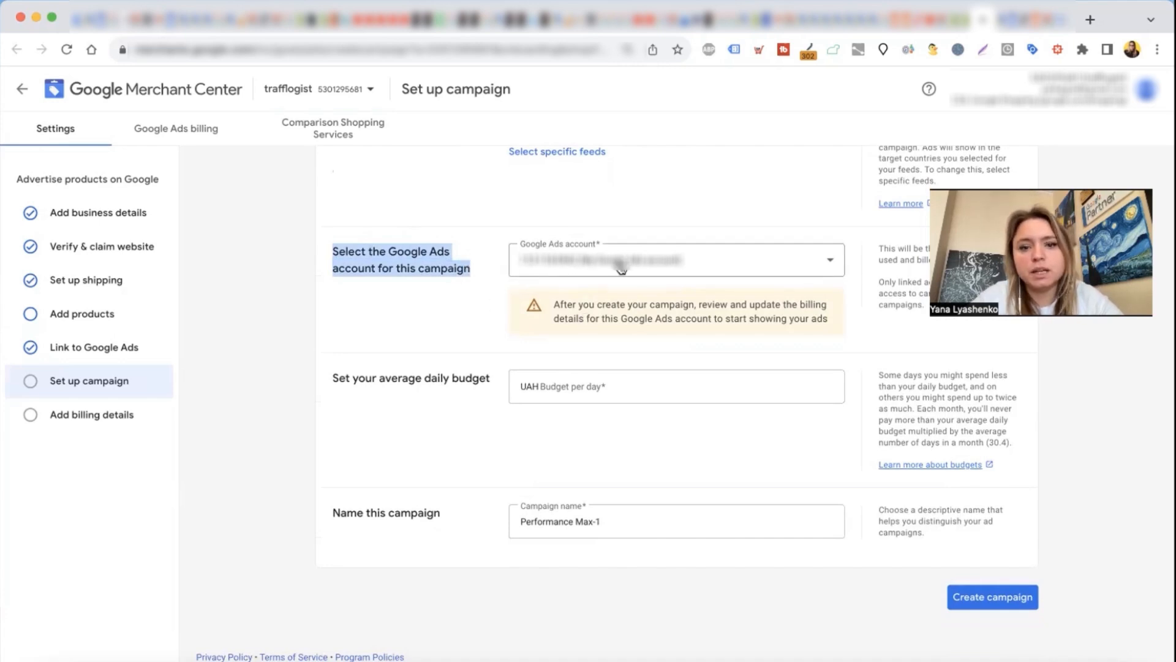
pyautogui.click(1000, 25)
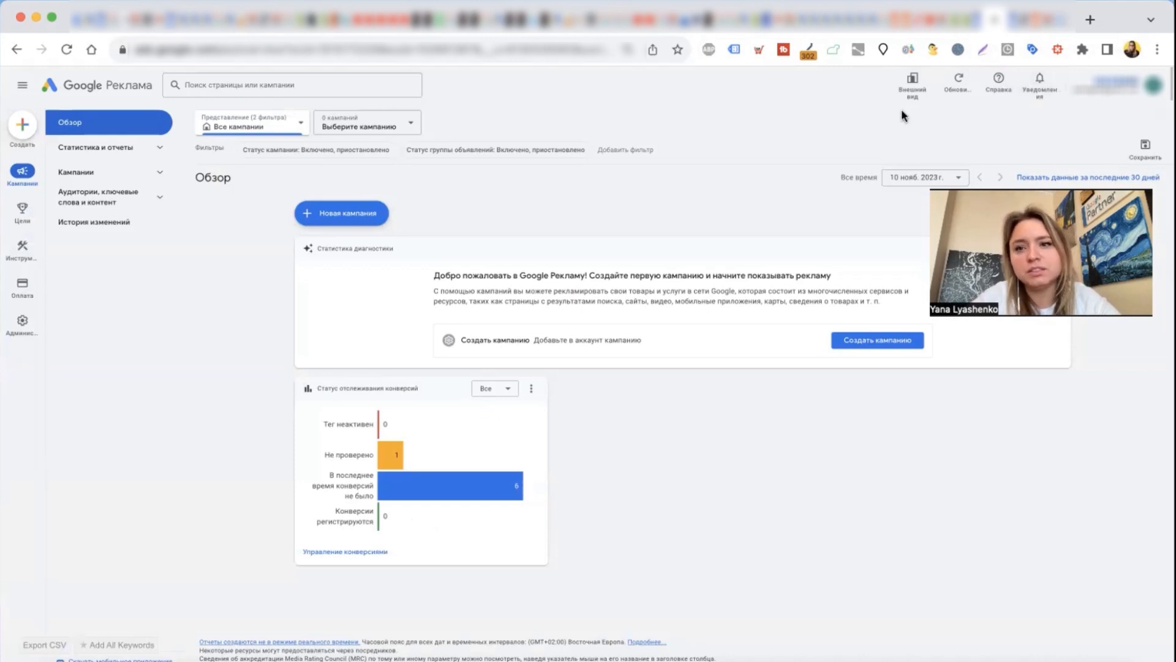
pyautogui.click(978, 24)
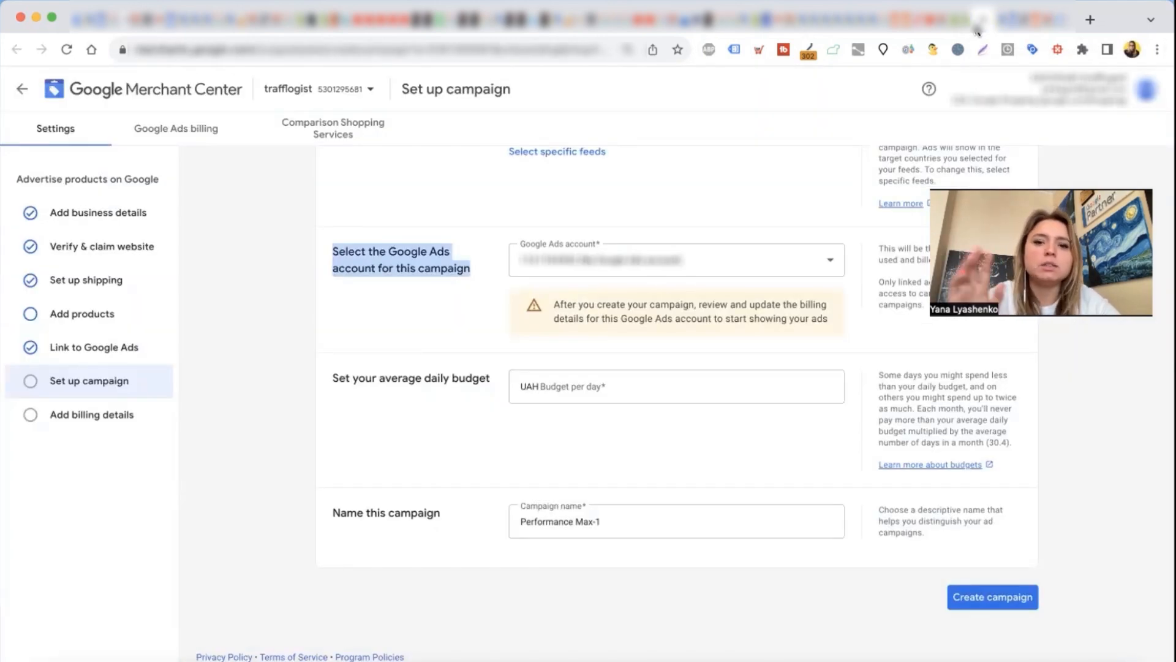
# Step: Set the campaign's average daily budget to UAH 400 and check the suggested daily minimum
pyautogui.click(678, 381)
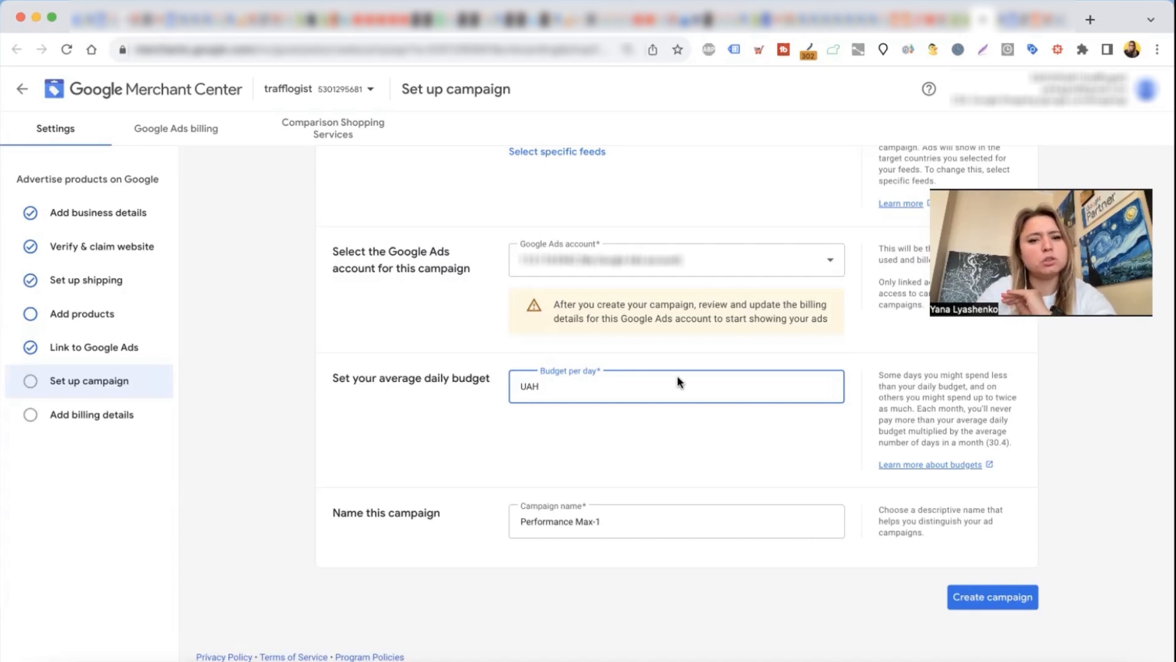
pyautogui.write('400')
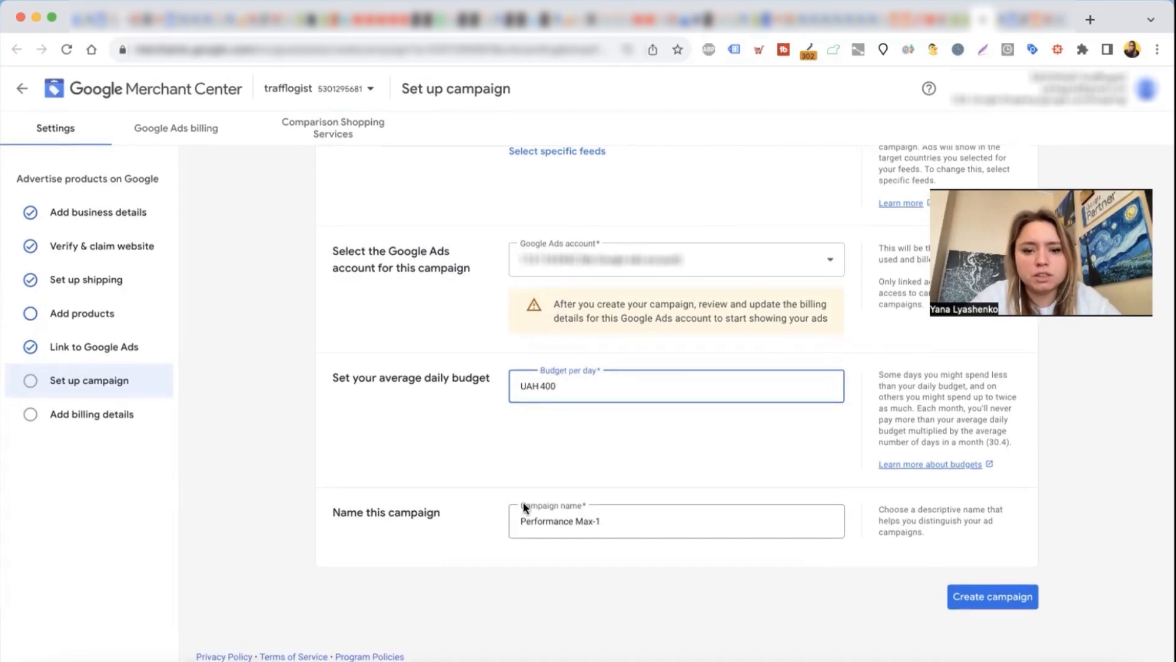
pyautogui.click(381, 525)
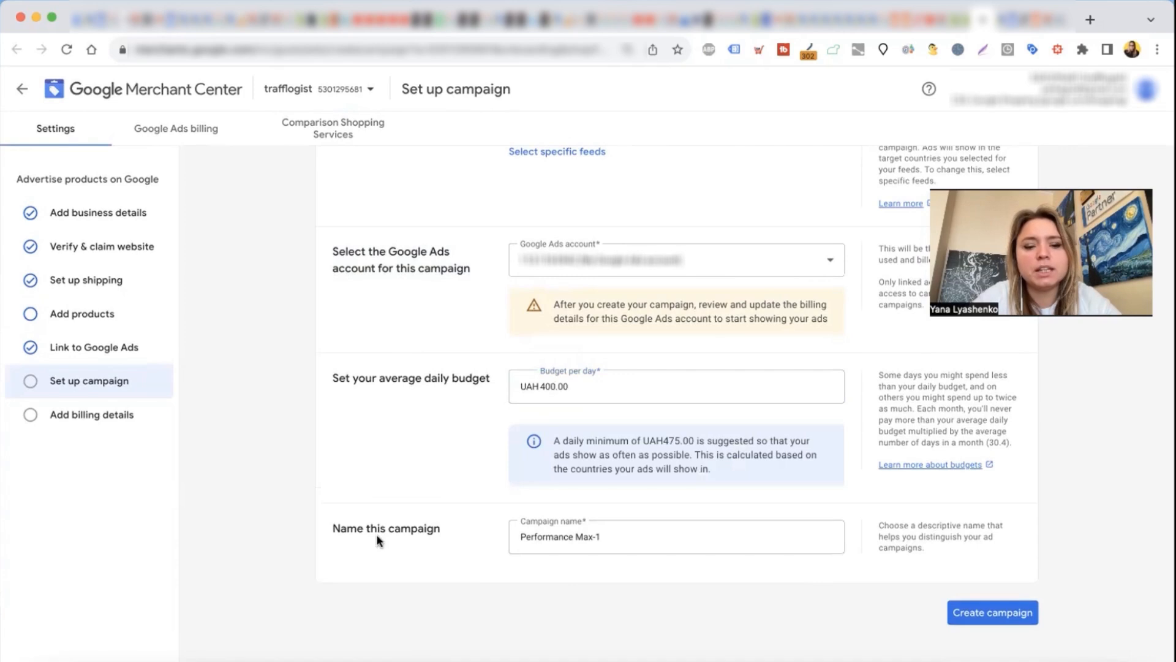
pyautogui.moveTo(644, 441); pyautogui.dragTo(697, 438)
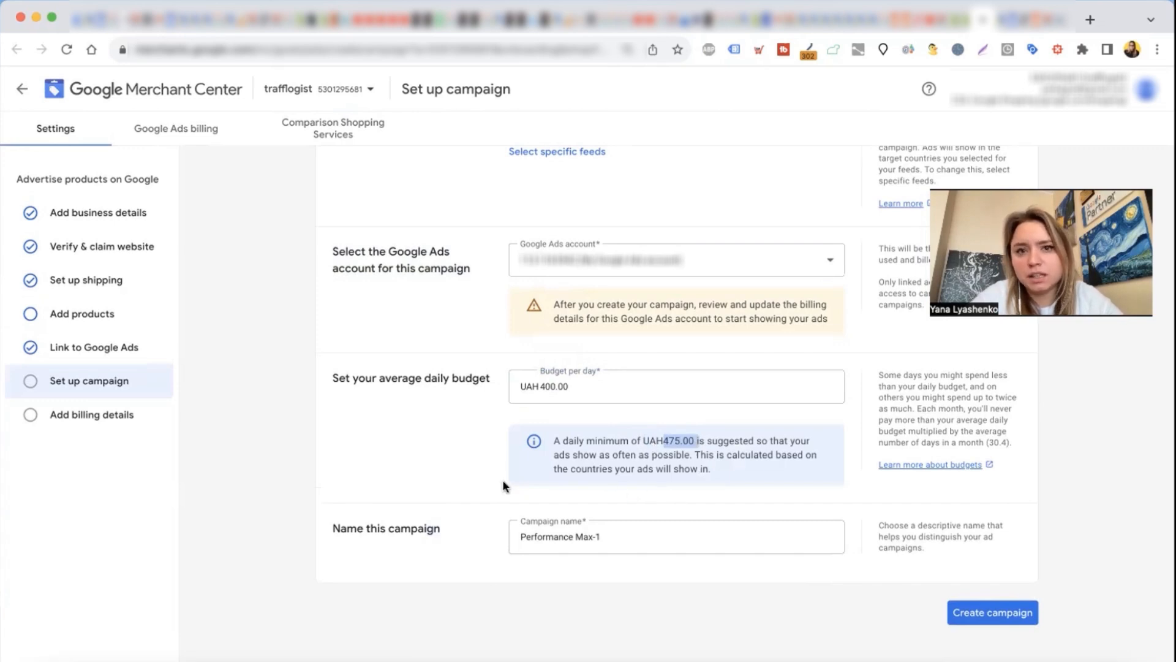
# Step: Create the campaign under the name Performance Max-1 and continue to the billing details
pyautogui.moveTo(334, 532); pyautogui.dragTo(451, 539)
pyautogui.click(621, 534)
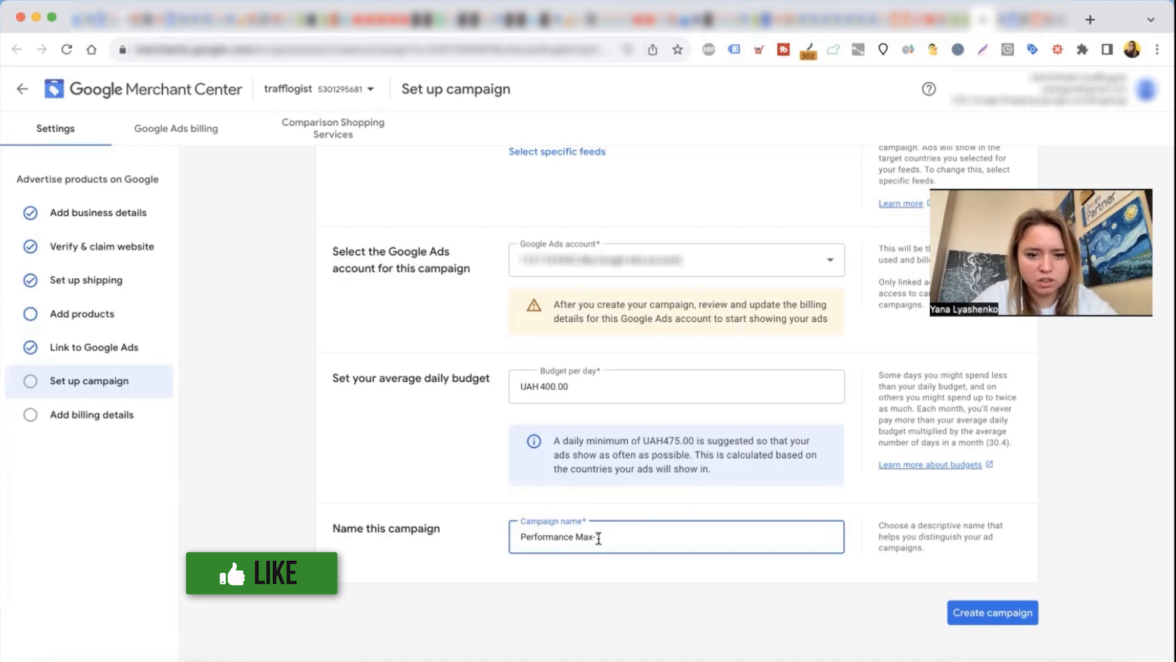
pyautogui.write('1')
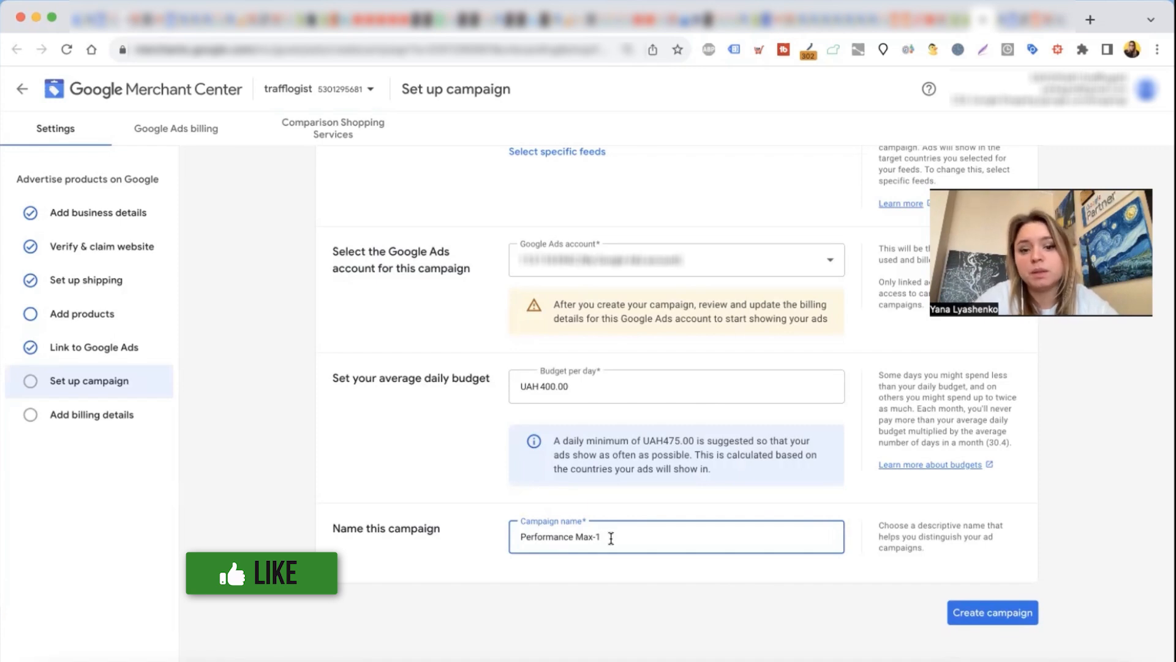
pyautogui.click(975, 614)
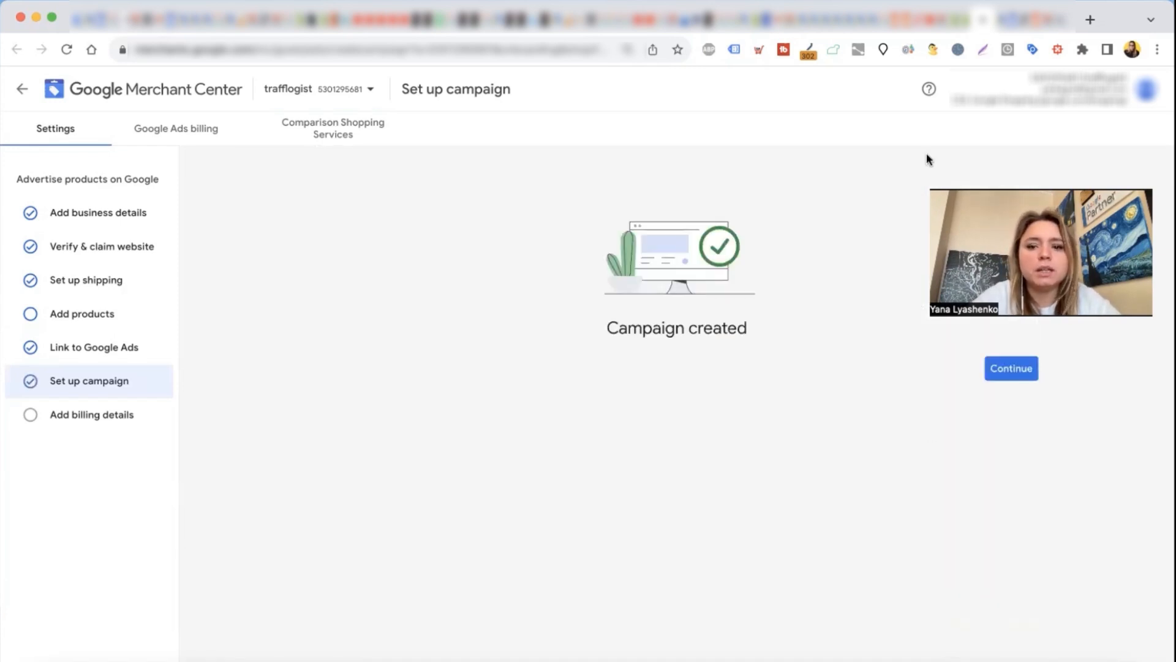
pyautogui.click(1002, 373)
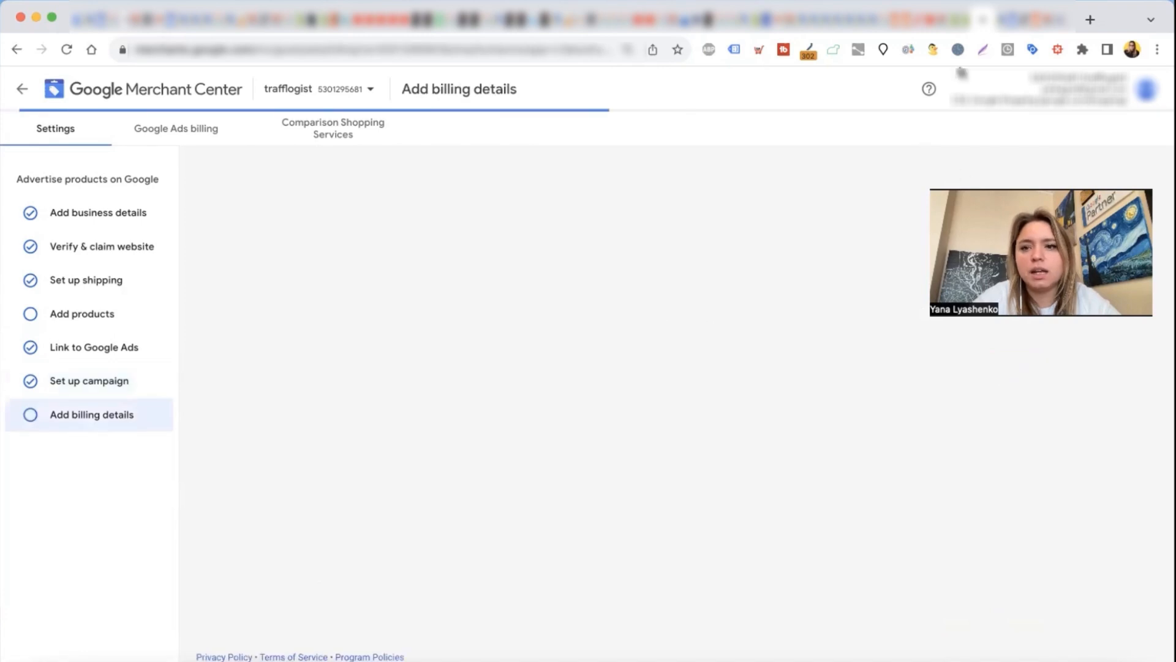
# Step: Switch to Google Ads, reload the account and open its list of campaigns
pyautogui.click(995, 19)
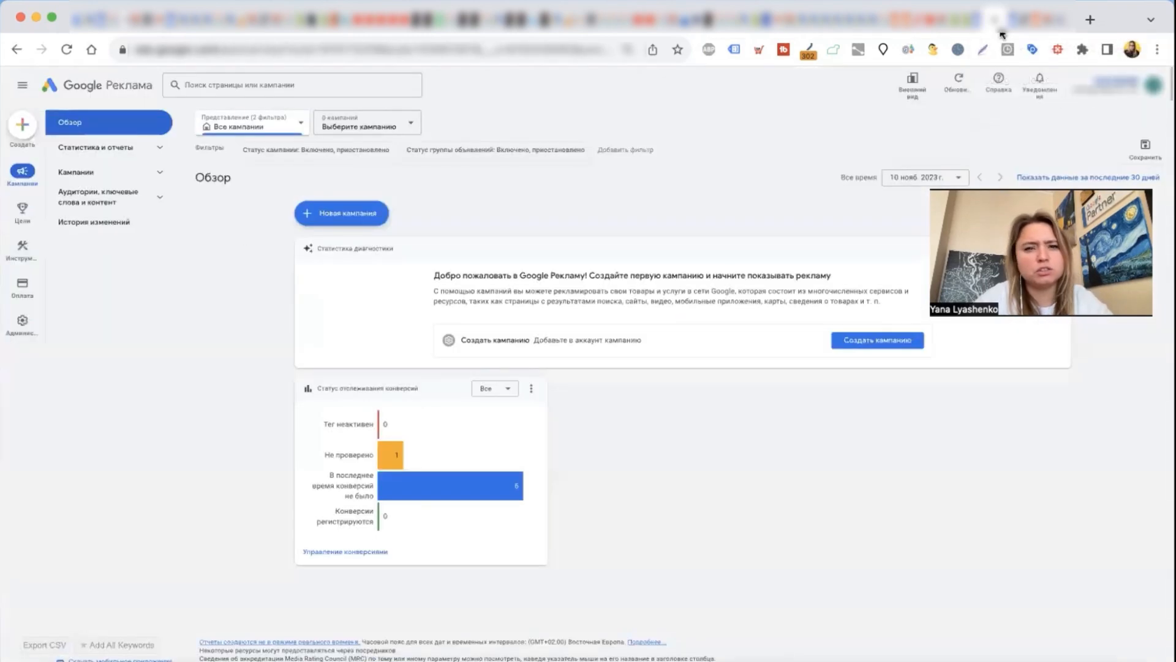
pyautogui.click(66, 49)
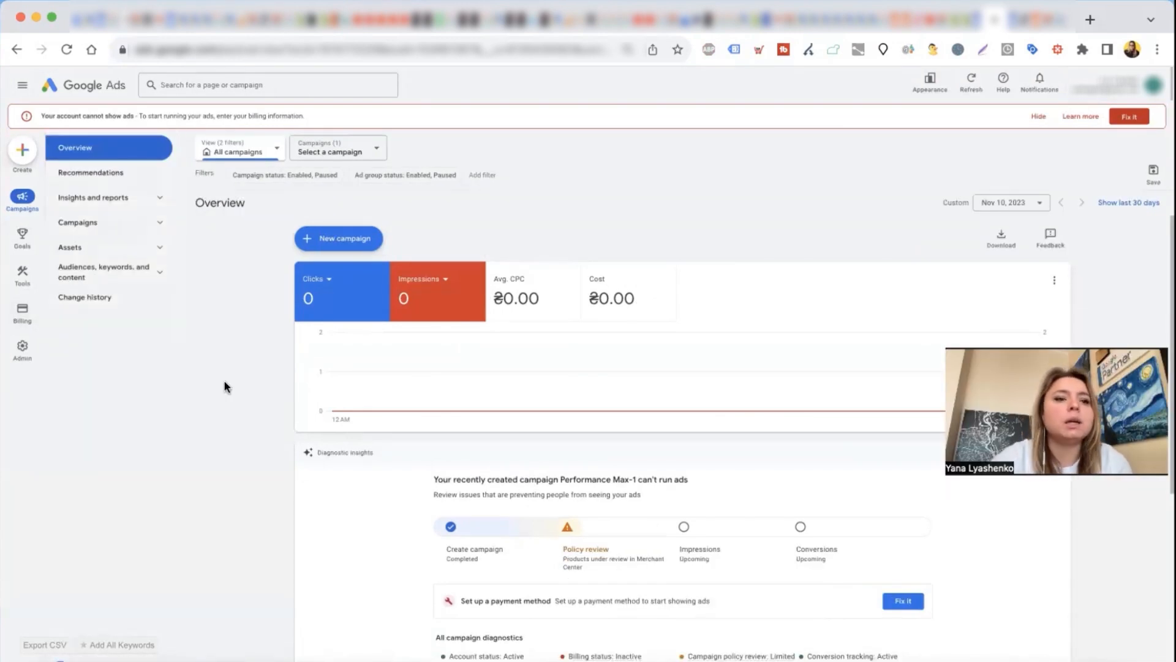
pyautogui.click(82, 227)
pyautogui.click(90, 256)
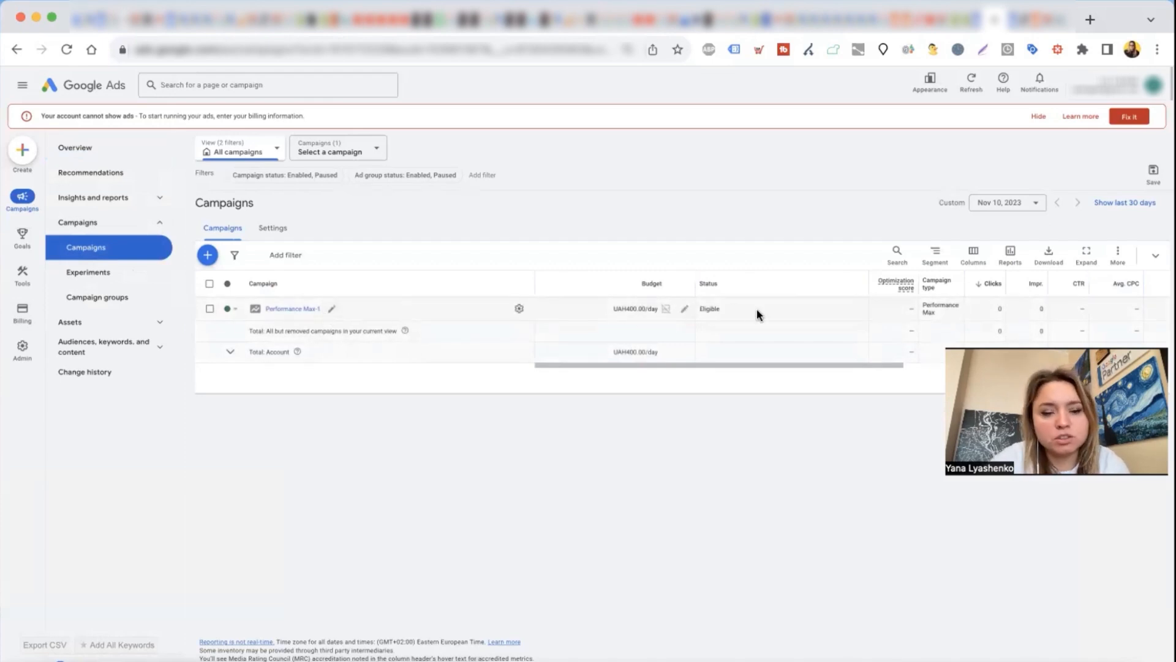
# Step: Open the Performance Max-1 campaign and bring up its full campaign settings for editing
pyautogui.click(280, 310)
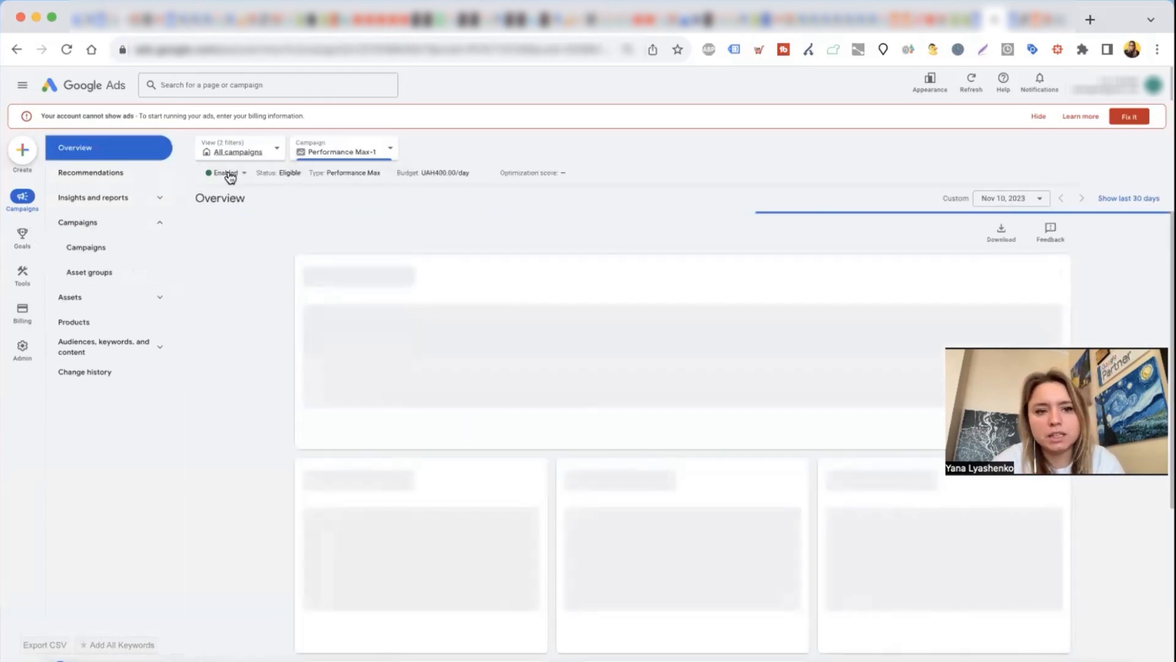
pyautogui.click(228, 174)
pyautogui.click(491, 244)
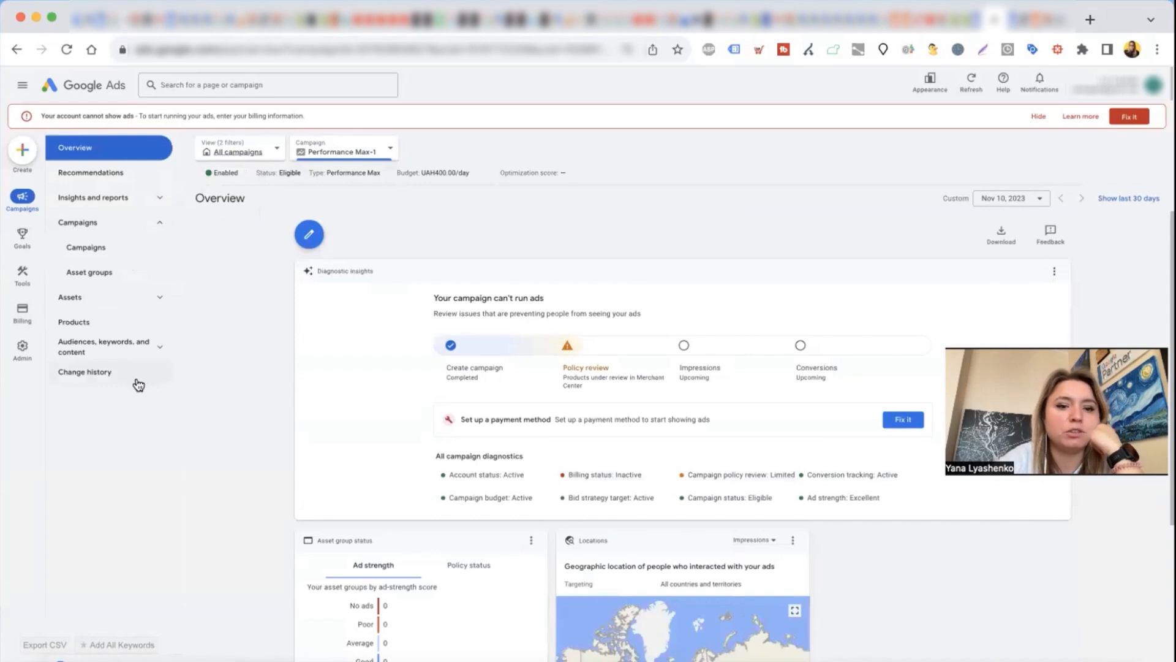
pyautogui.click(310, 239)
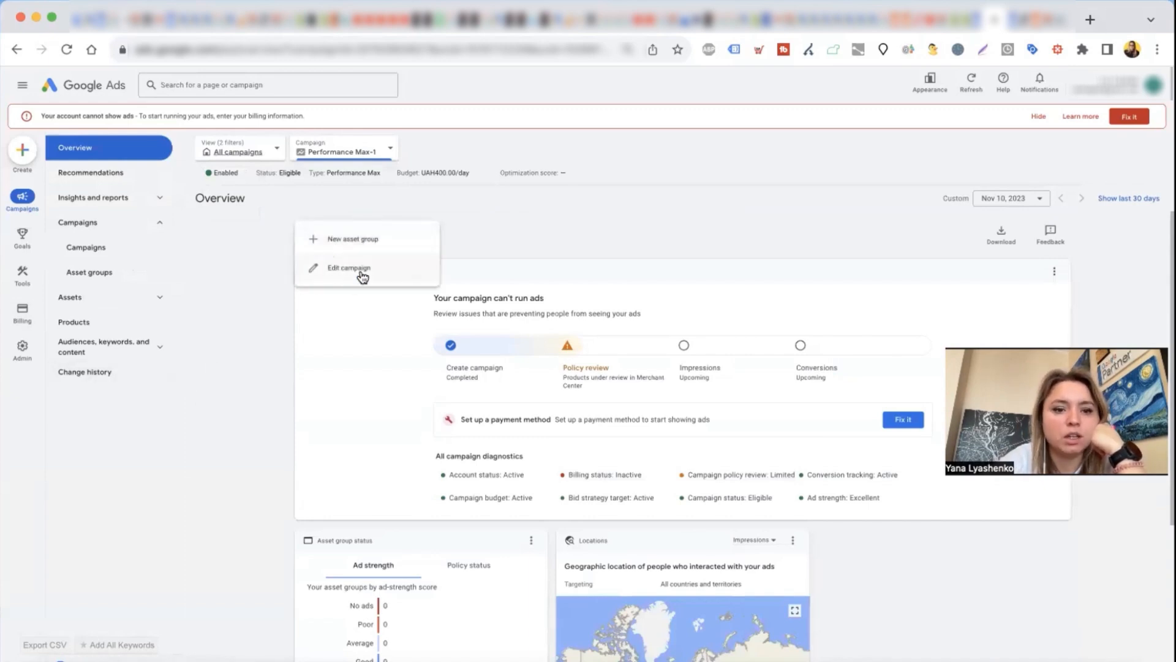
pyautogui.click(361, 271)
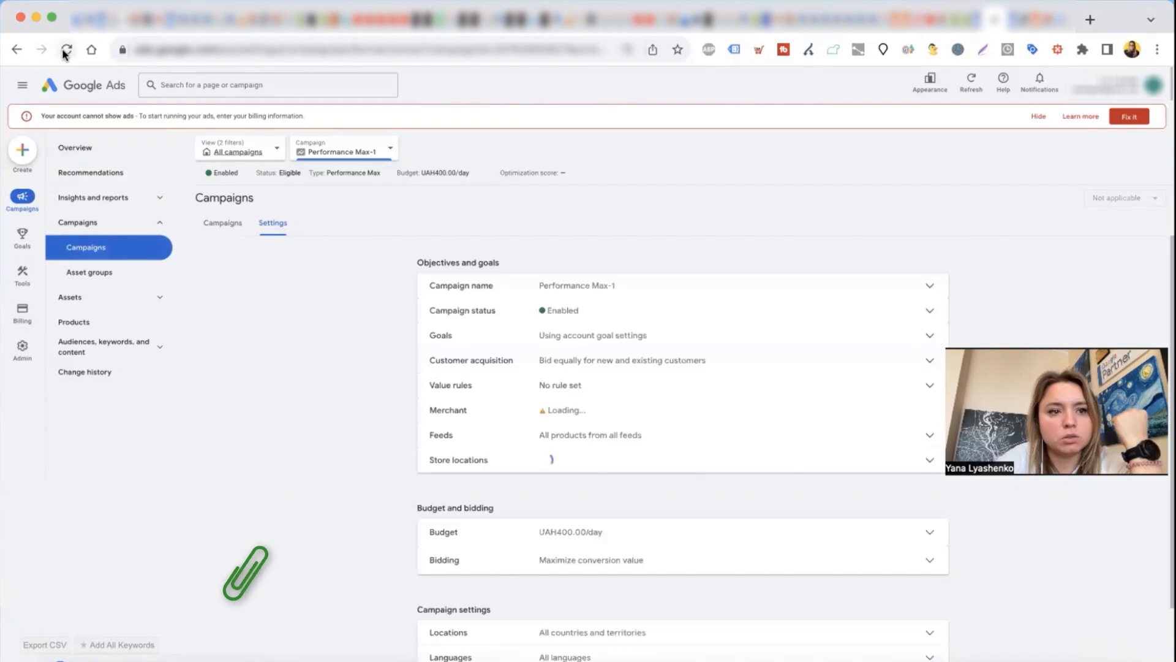
pyautogui.scroll(-3, 344, 405)
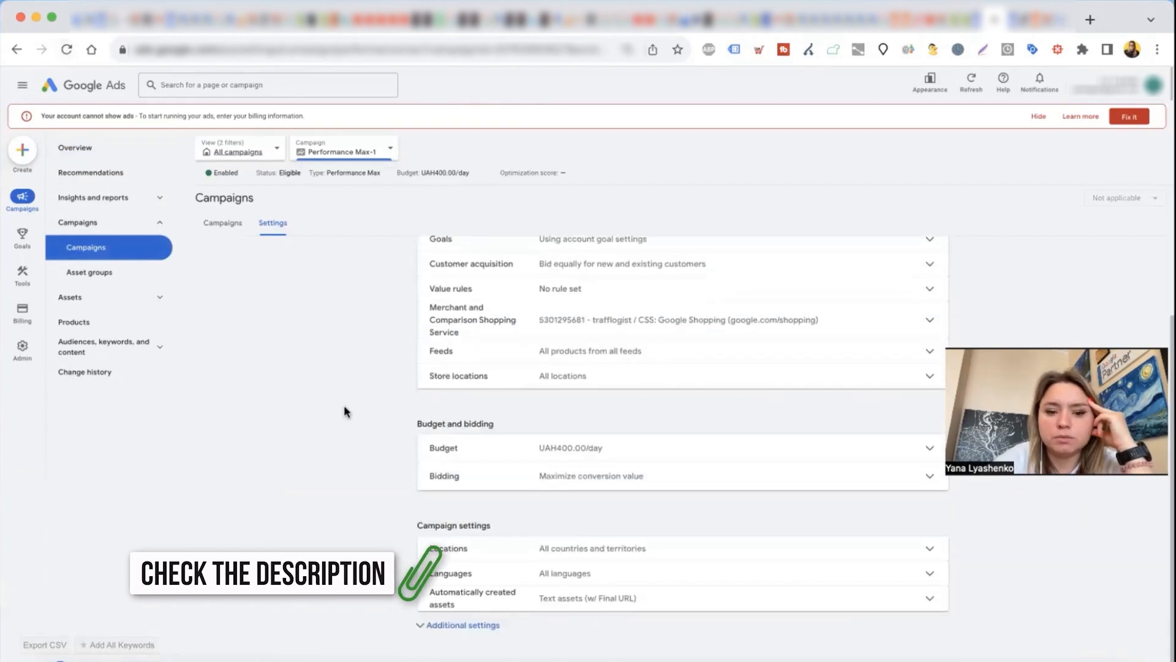
# Step: Target the campaign to Ukraine only in its location settings and save the change
pyautogui.click(485, 550)
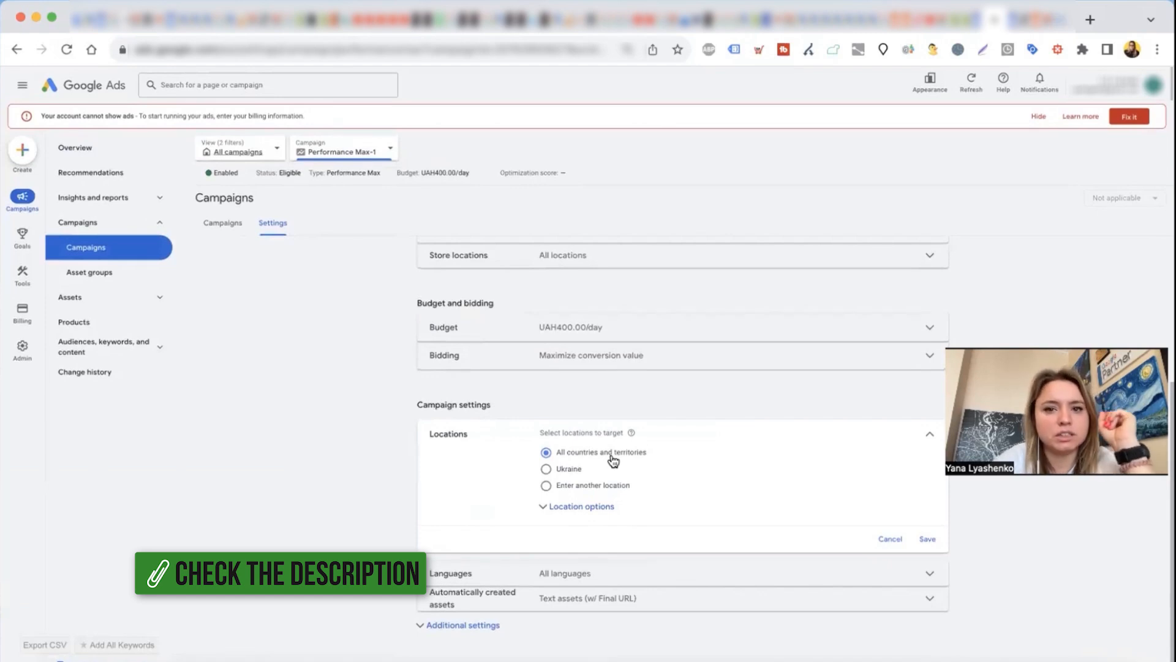
pyautogui.click(547, 470)
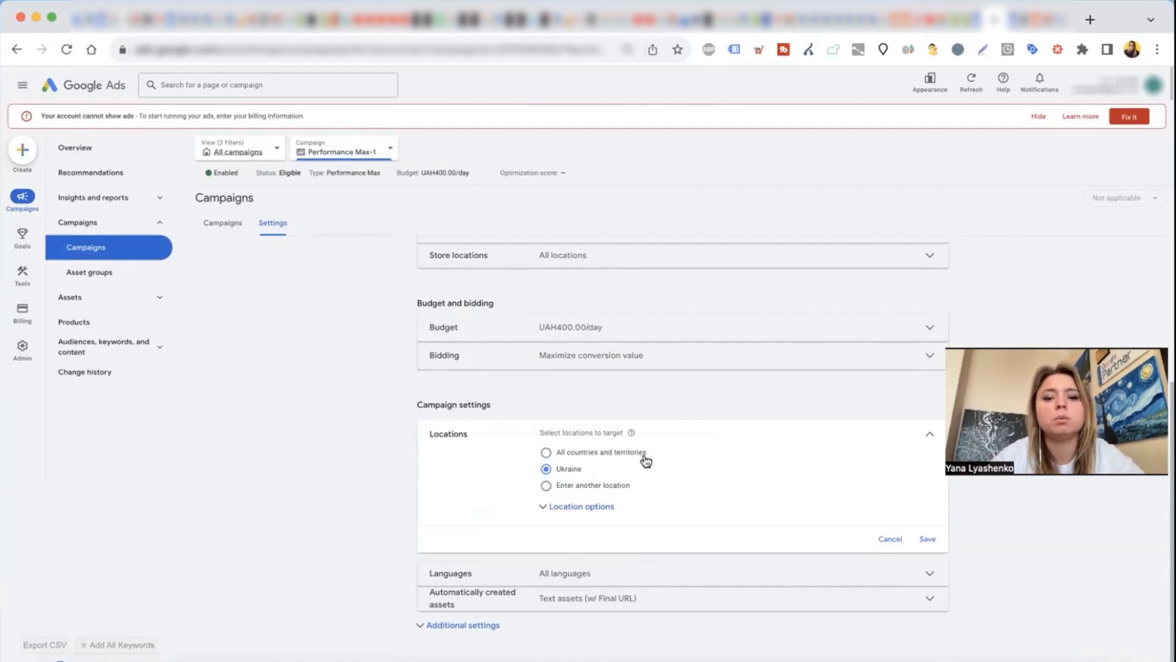
pyautogui.click(927, 540)
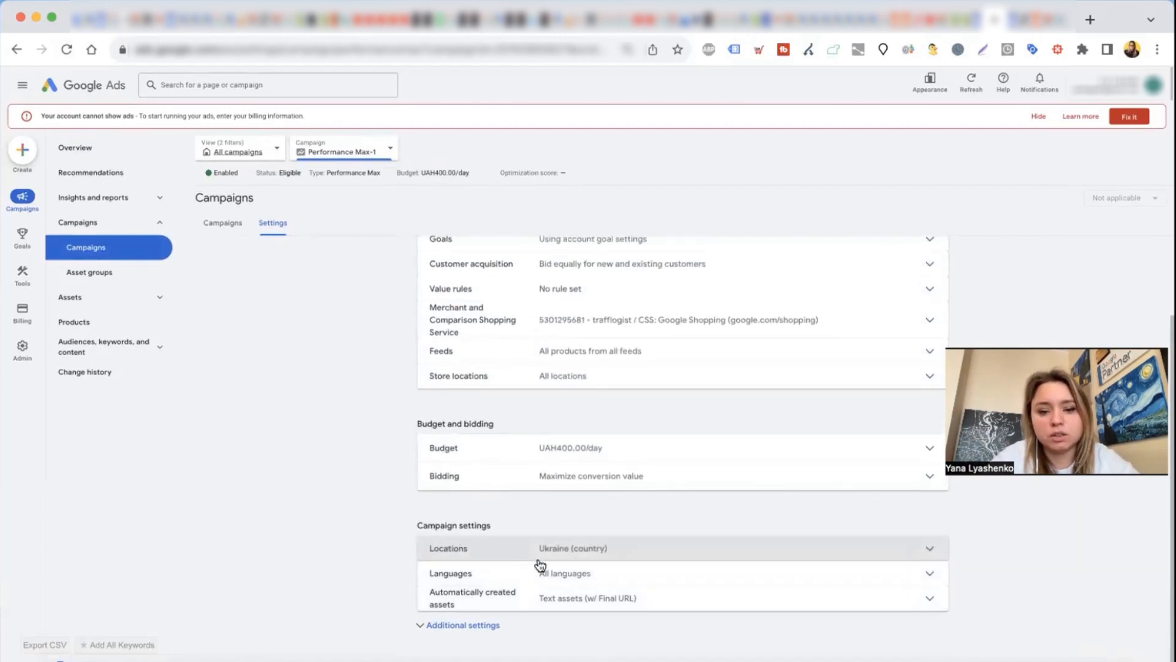
# Step: Check the campaign's language selection without changing it and expand the additional settings
pyautogui.click(486, 574)
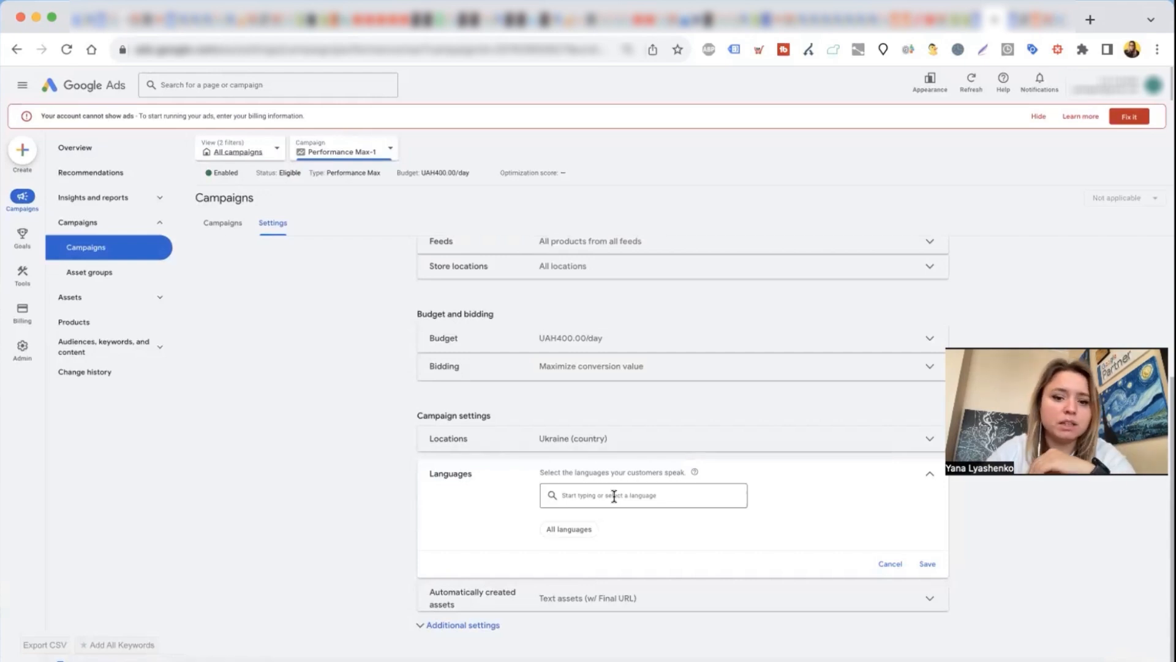
pyautogui.click(891, 565)
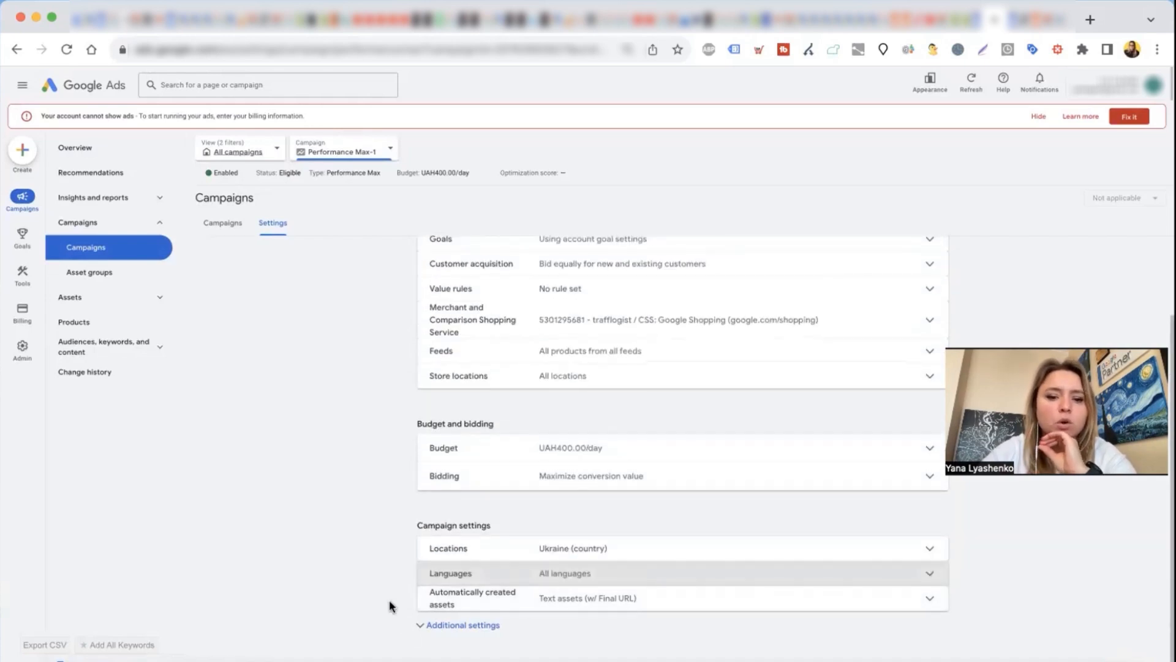
pyautogui.click(425, 624)
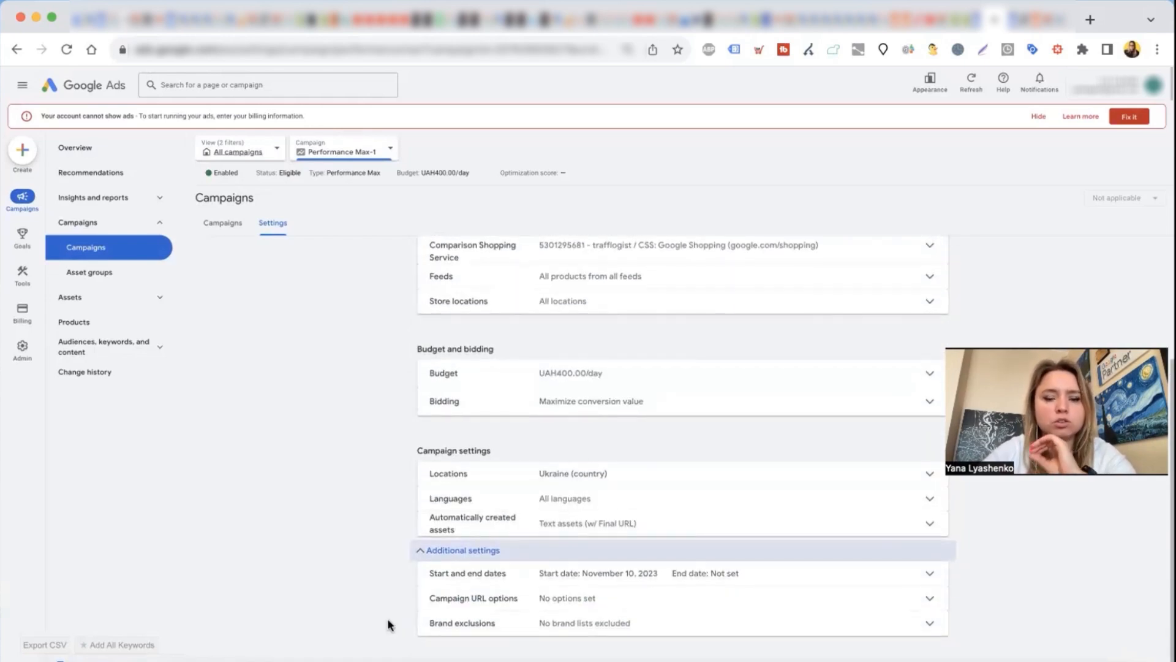
# Step: Open the automatically created assets settings and examine the form for excluding URLs, closing it without adding any
pyautogui.click(478, 528)
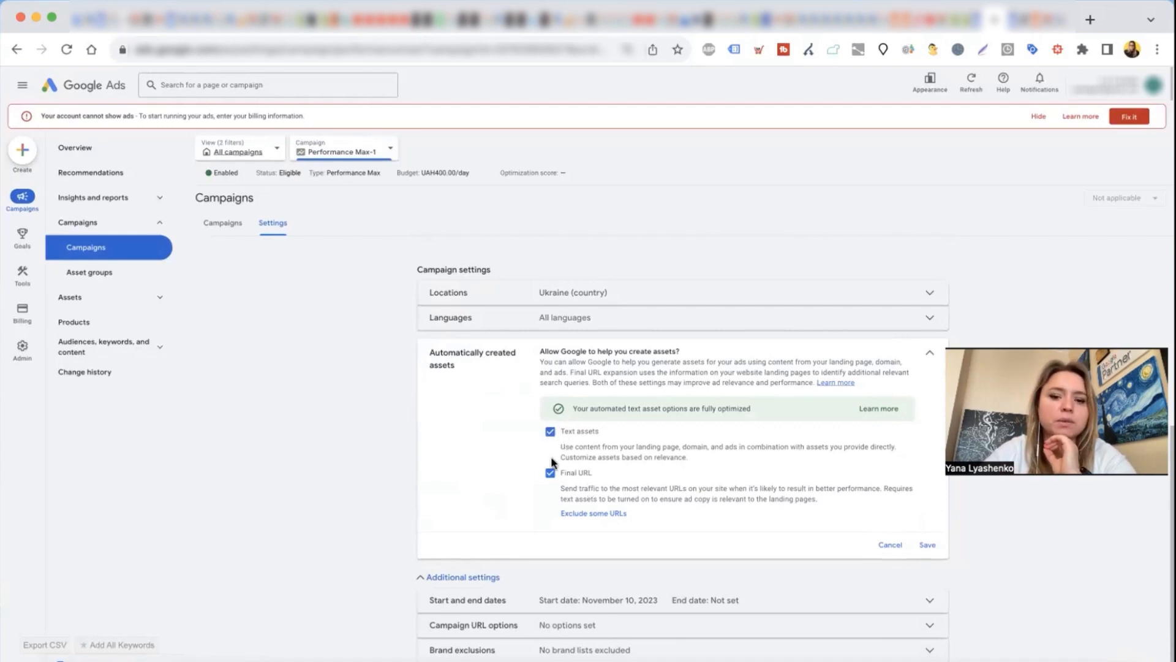
pyautogui.click(608, 515)
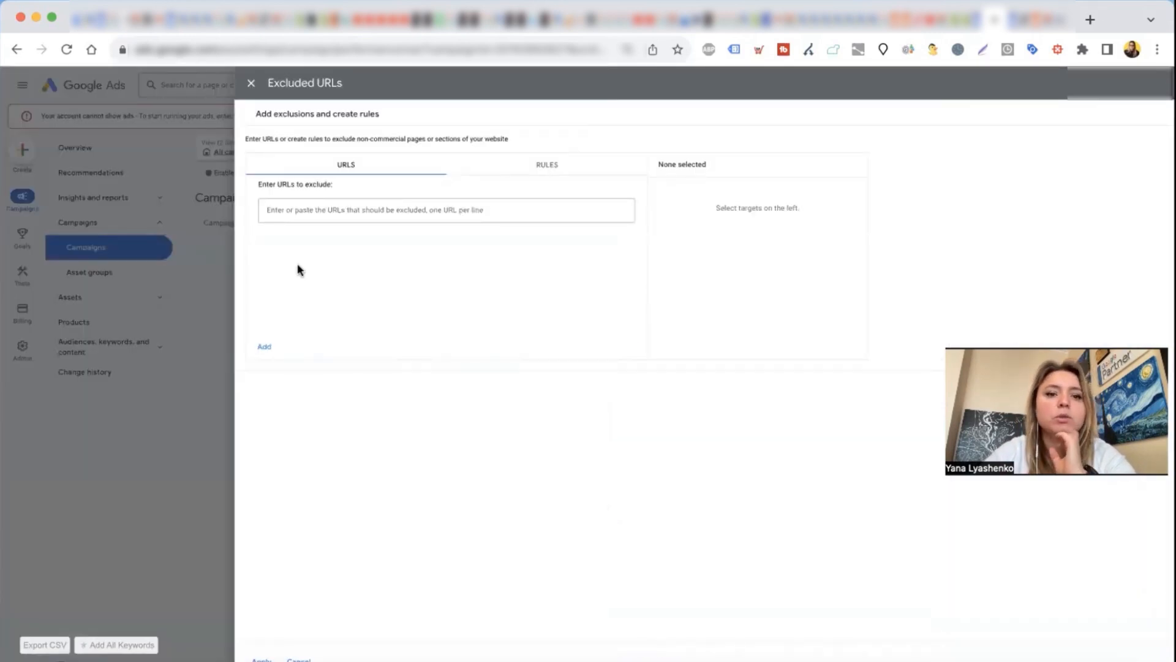
pyautogui.click(308, 219)
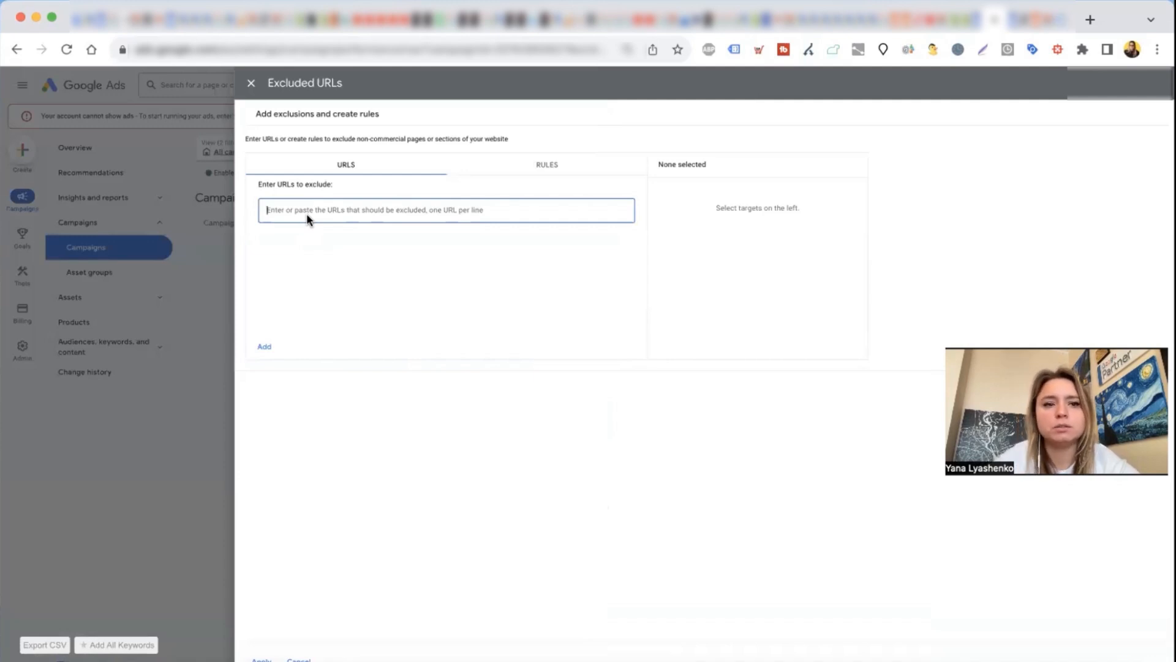
pyautogui.click(252, 83)
pyautogui.moveTo(430, 348); pyautogui.dragTo(721, 507)
pyautogui.click(348, 467)
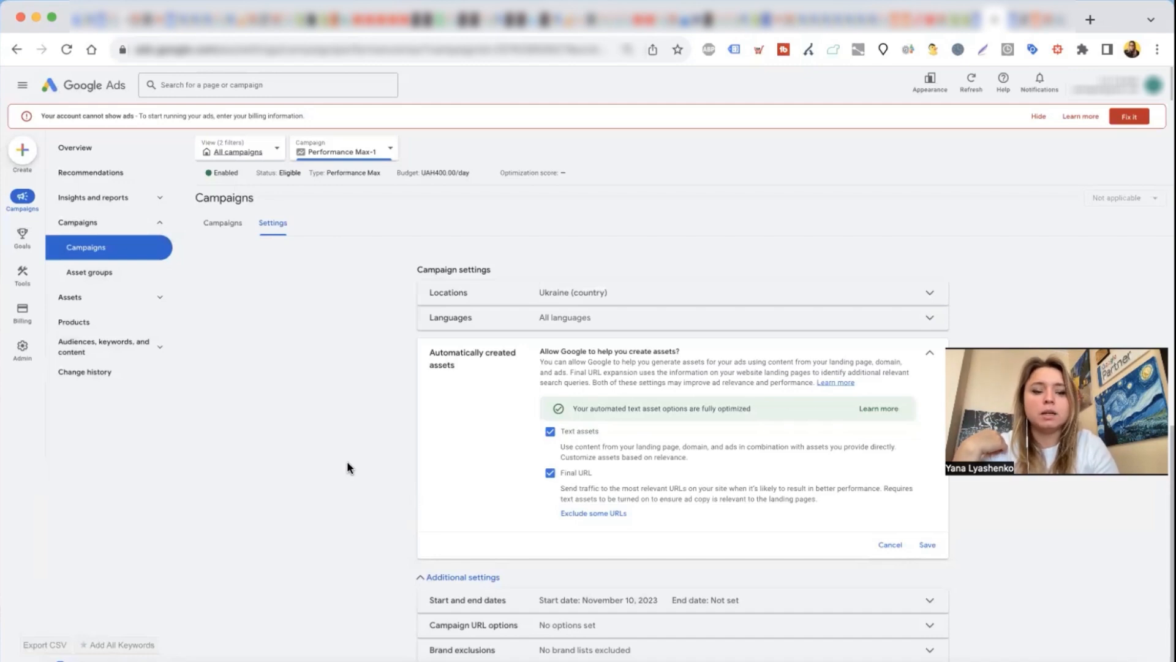
# Step: Turn off both Text assets and Final URL for automatically created assets and save
pyautogui.click(558, 474)
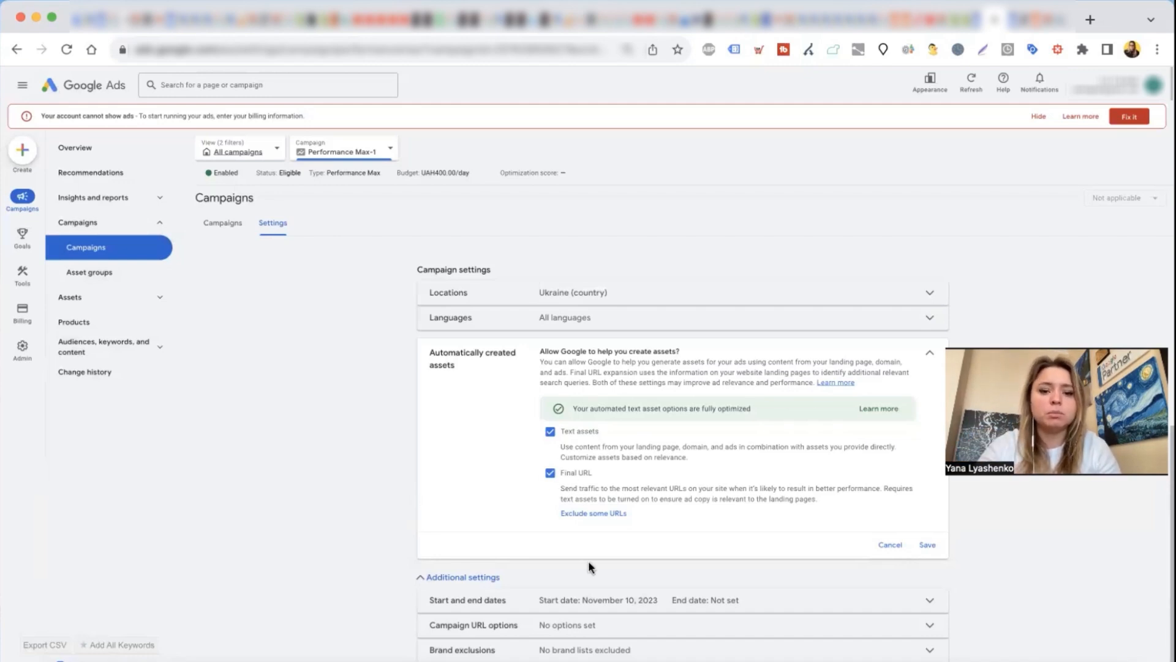
pyautogui.click(550, 431)
pyautogui.click(925, 545)
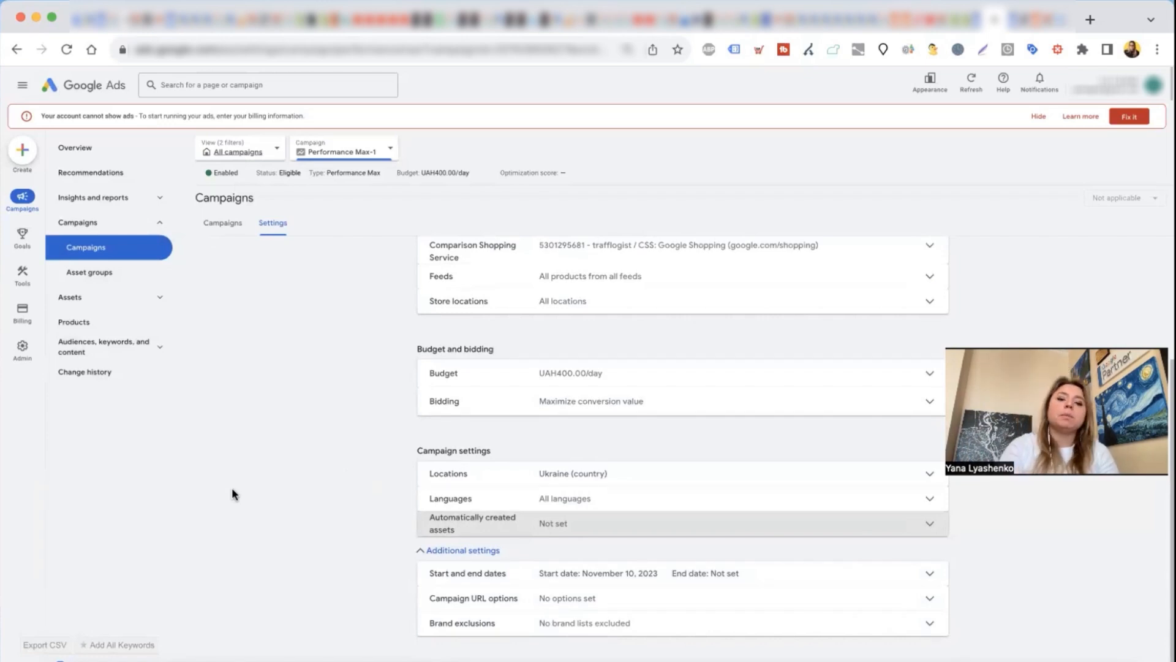
# Step: Switch the campaign to campaign-specific goal settings with Purchases (Website) as the only goal and save
pyautogui.scroll(1, 249, 514)
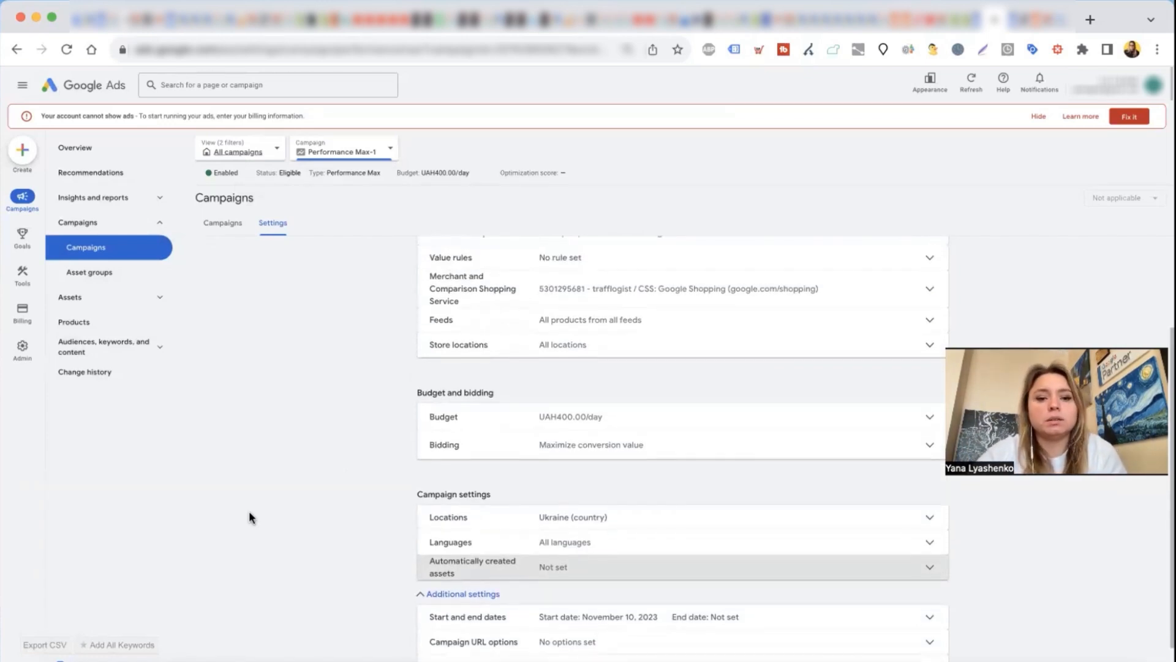
pyautogui.scroll(1, 332, 444)
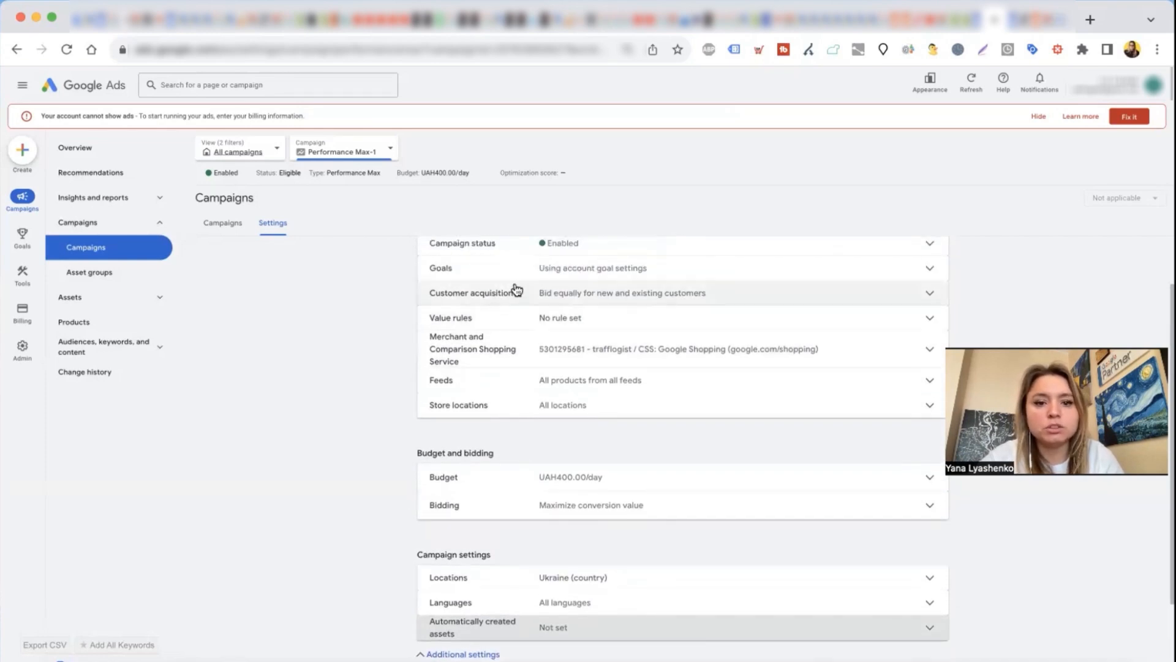
pyautogui.click(542, 272)
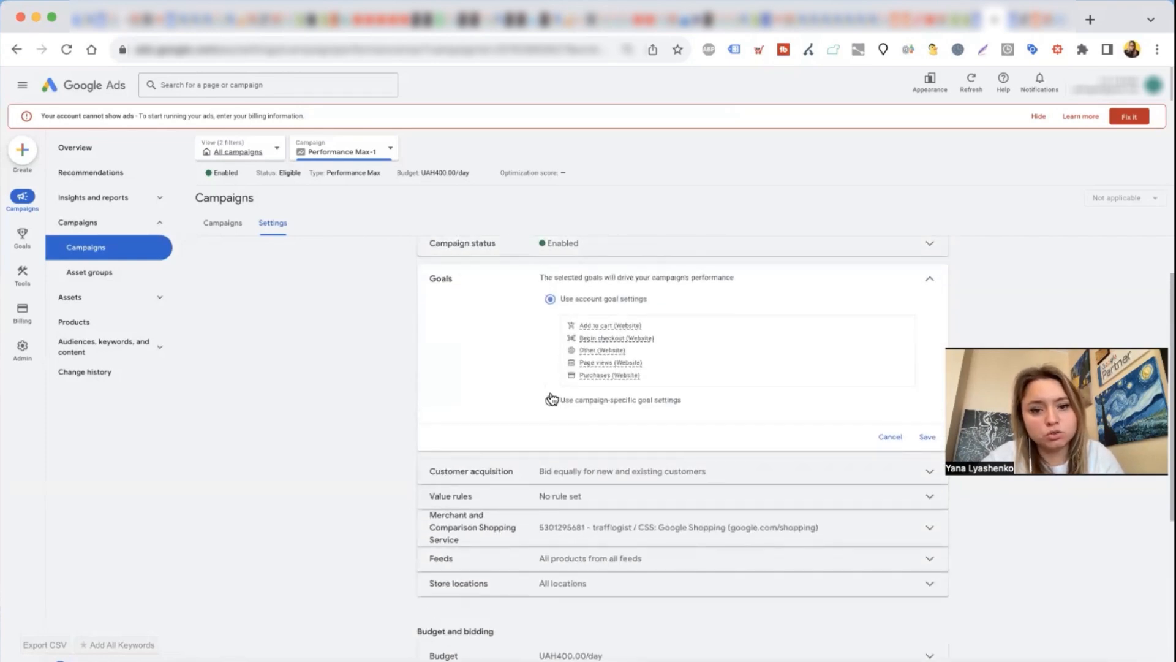
pyautogui.click(550, 398)
pyautogui.scroll(-2, 494, 425)
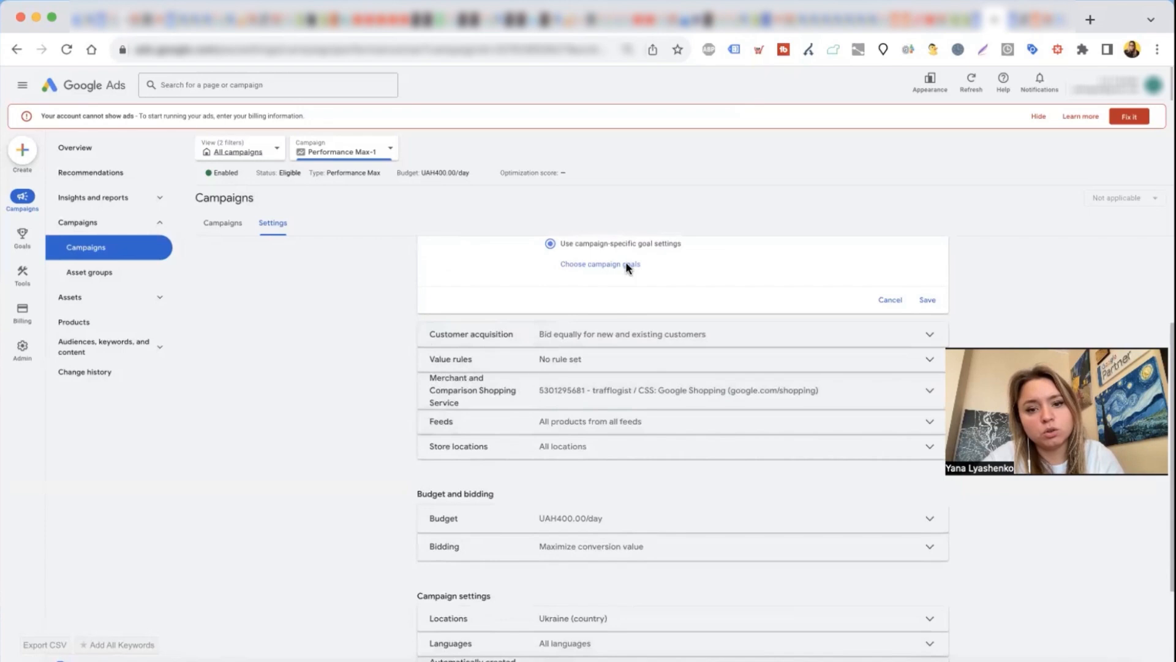
pyautogui.click(626, 264)
pyautogui.click(466, 328)
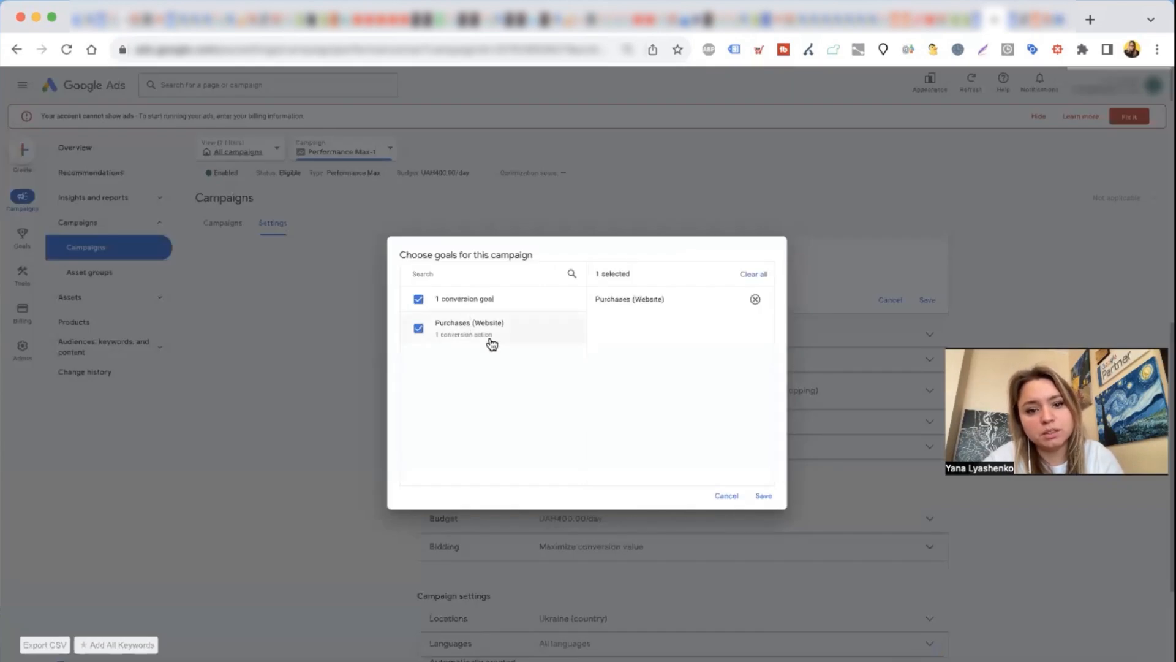
pyautogui.click(766, 499)
pyautogui.click(929, 315)
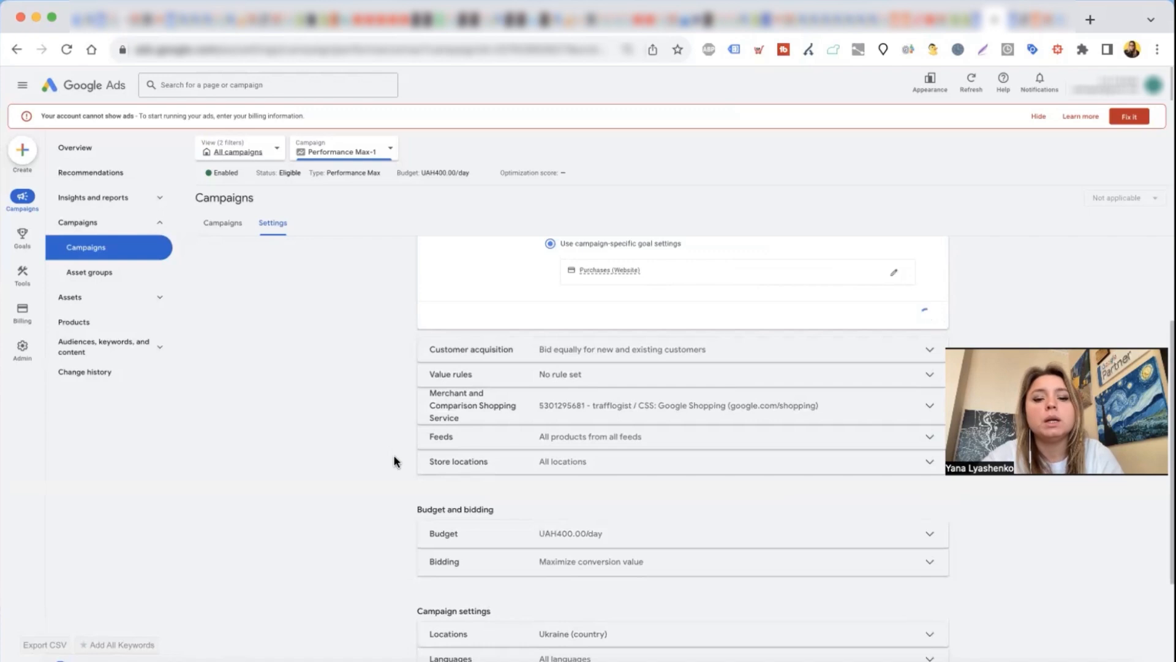
# Step: Look over the campaign settings and examine the bidding strategy and its optional target, leaving them unchanged
pyautogui.scroll(2, 395, 462)
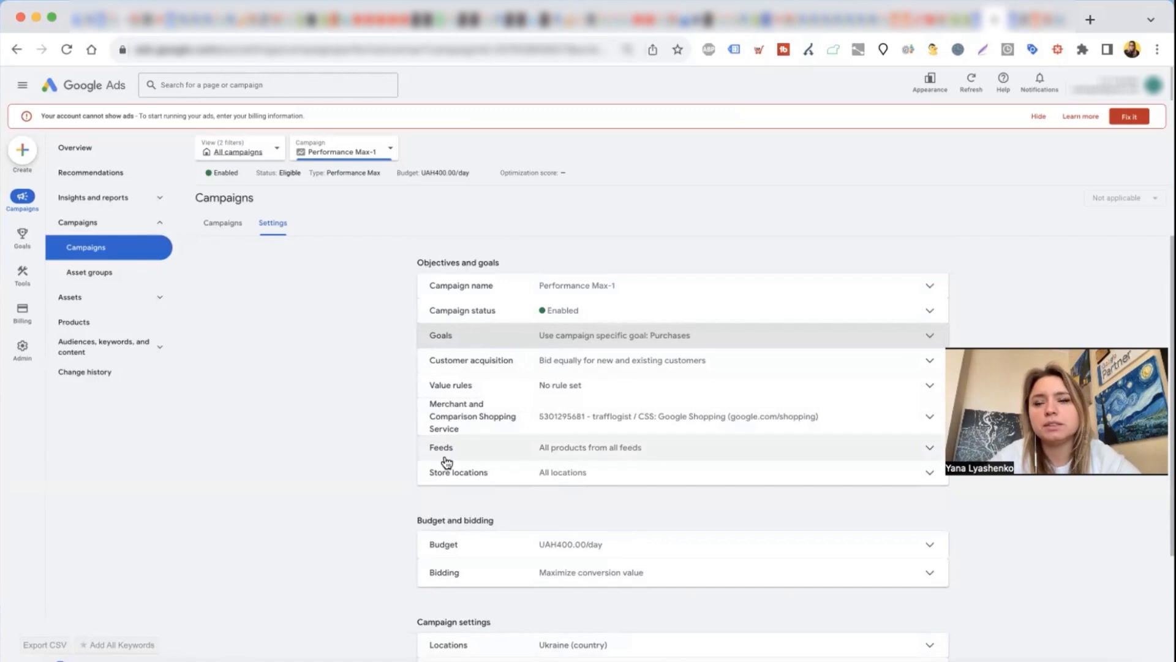
pyautogui.scroll(-3, 404, 478)
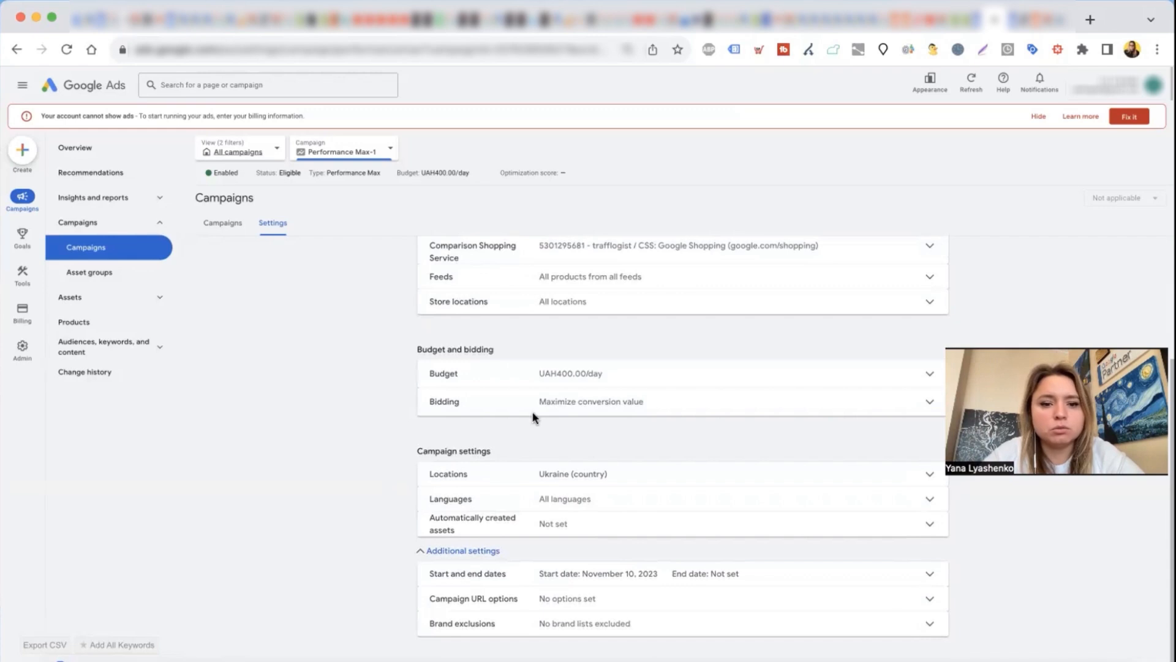
pyautogui.click(554, 402)
pyautogui.scroll(-1, 436, 408)
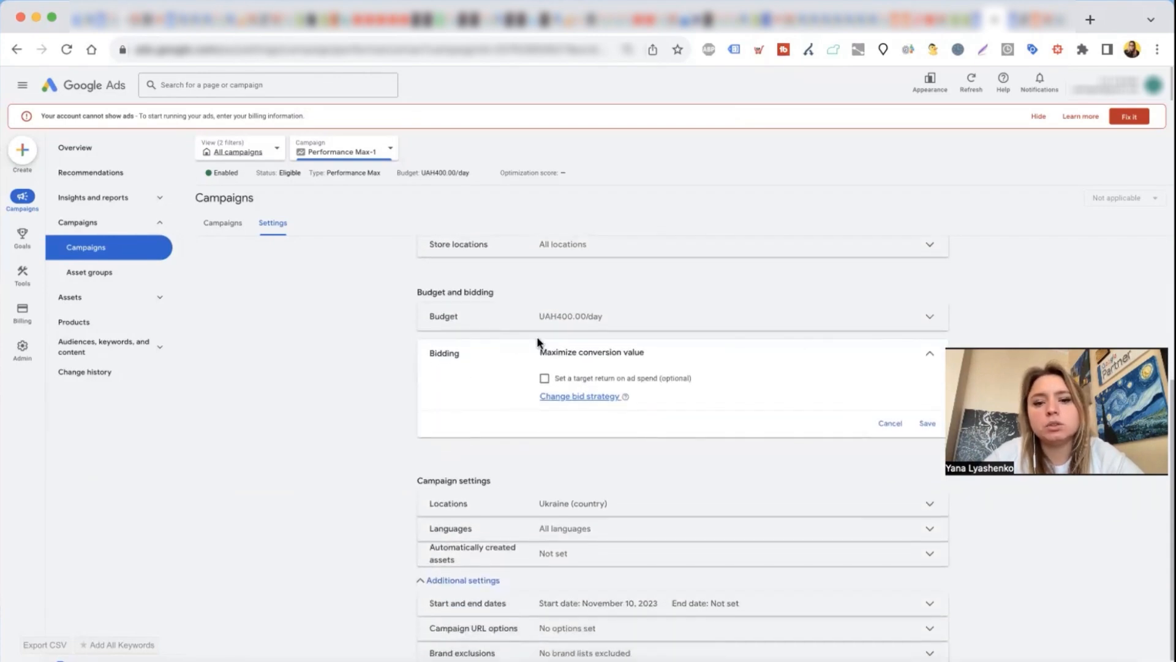
pyautogui.moveTo(538, 351); pyautogui.dragTo(644, 352)
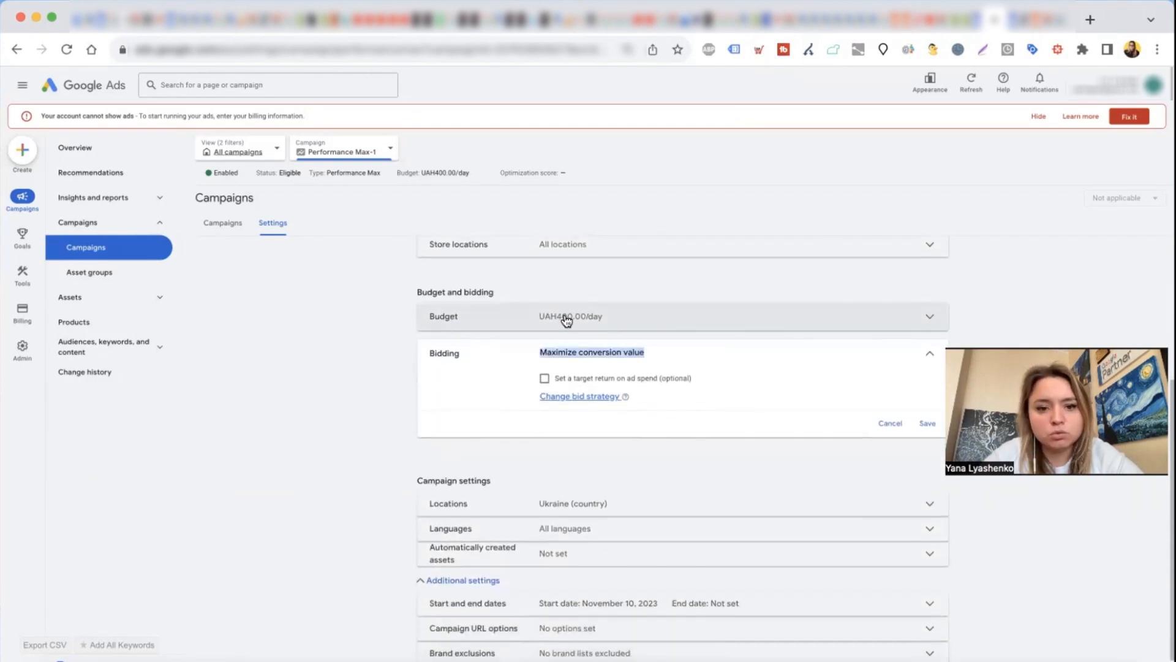
pyautogui.click(412, 383)
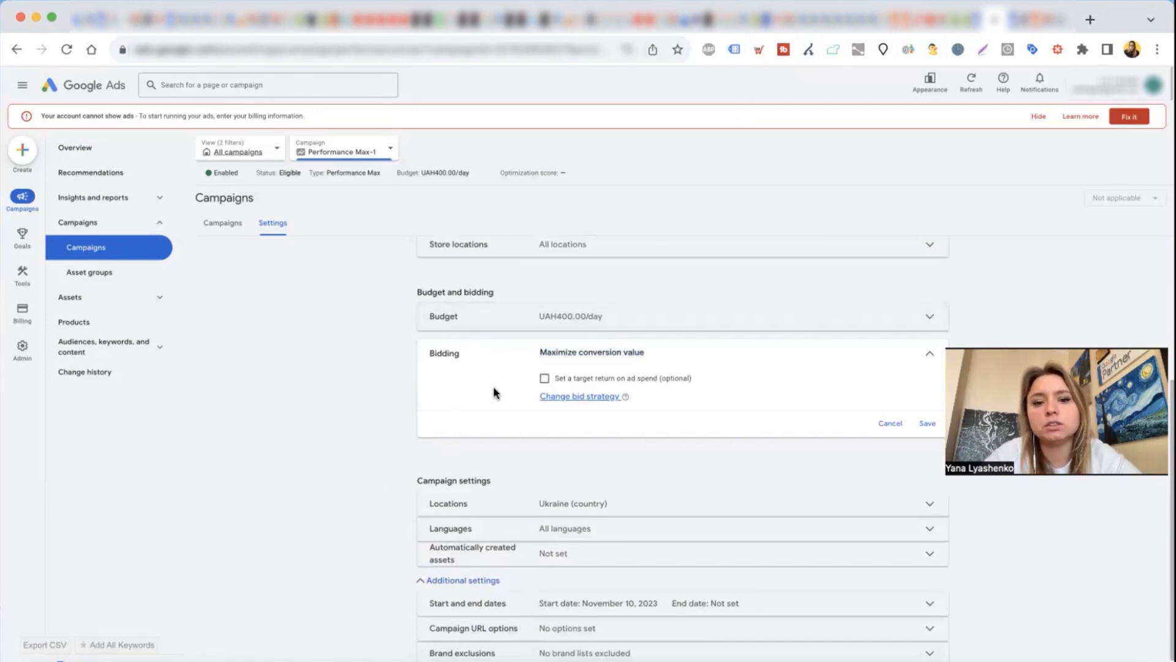
pyautogui.scroll(-1, 469, 412)
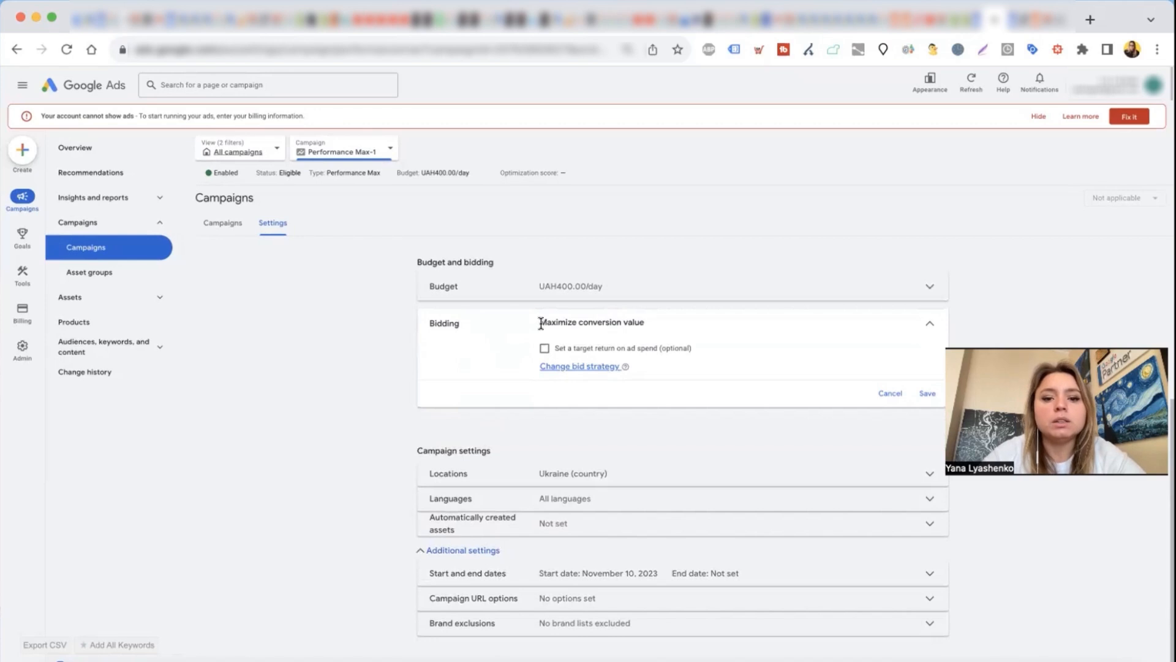
pyautogui.moveTo(542, 326); pyautogui.dragTo(671, 354)
pyautogui.click(678, 367)
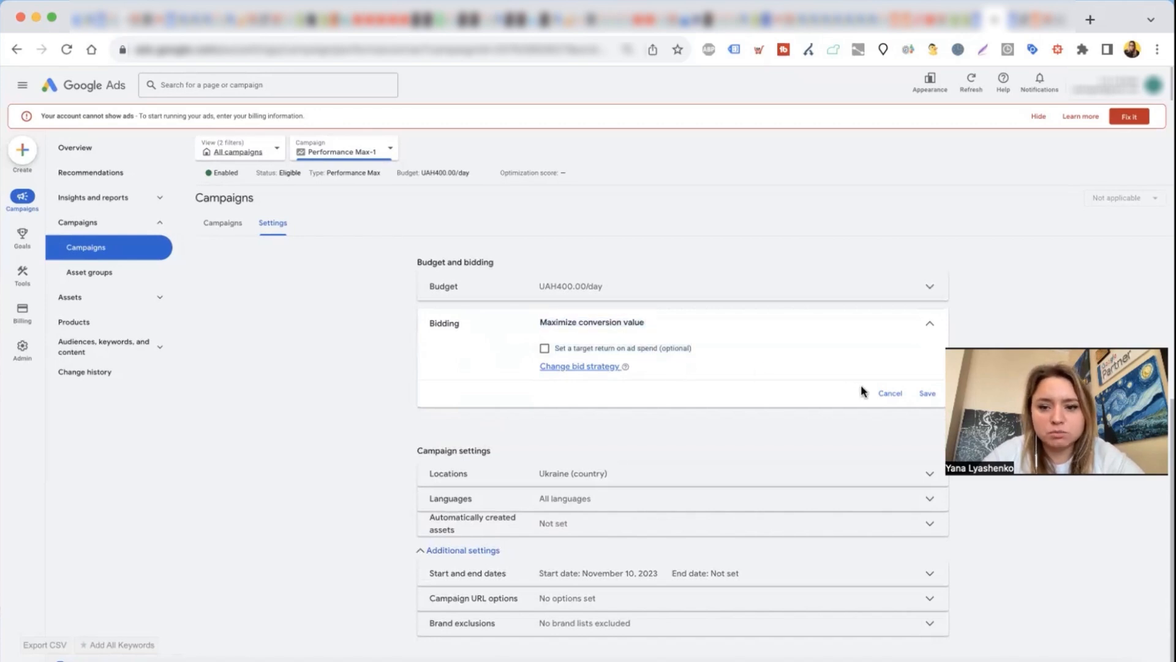
pyautogui.click(889, 393)
# Step: Set a target ROAS of 50% for the Maximize conversion value bidding, save it and return to the campaign list
pyautogui.click(517, 407)
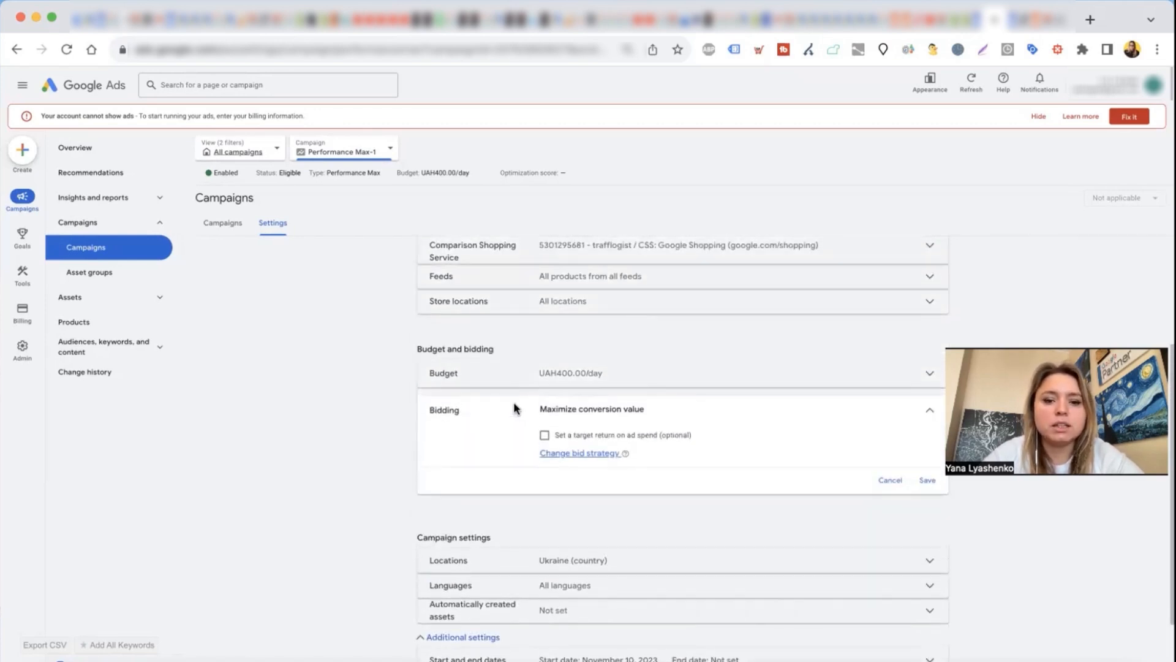
pyautogui.moveTo(540, 408); pyautogui.dragTo(659, 412)
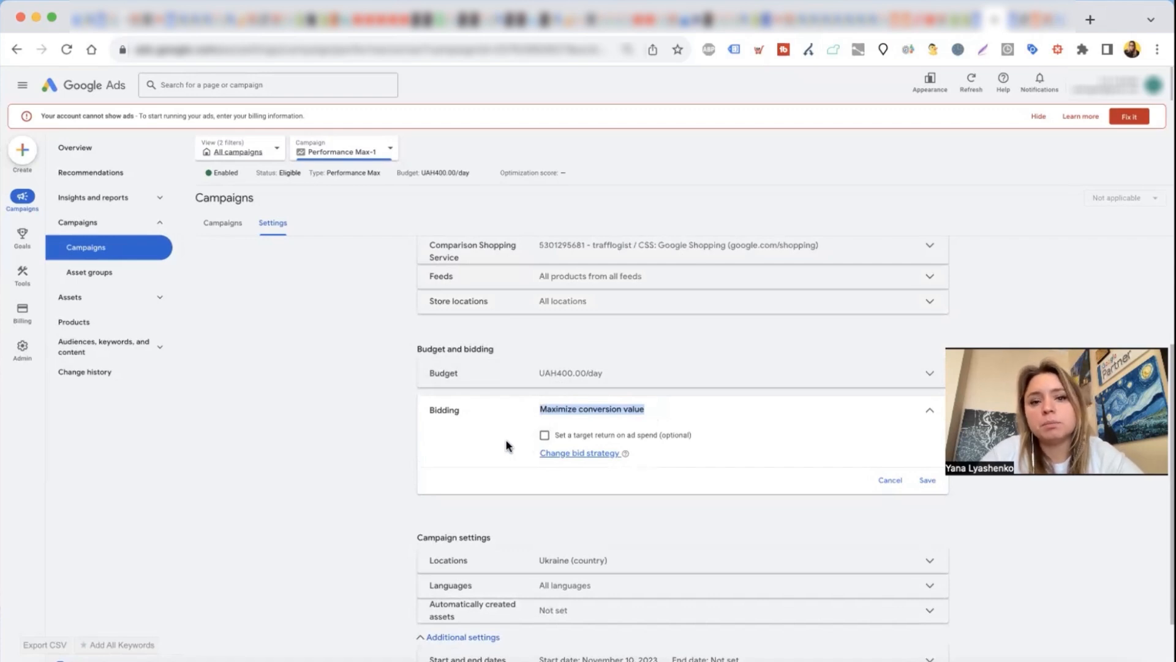
pyautogui.click(539, 409)
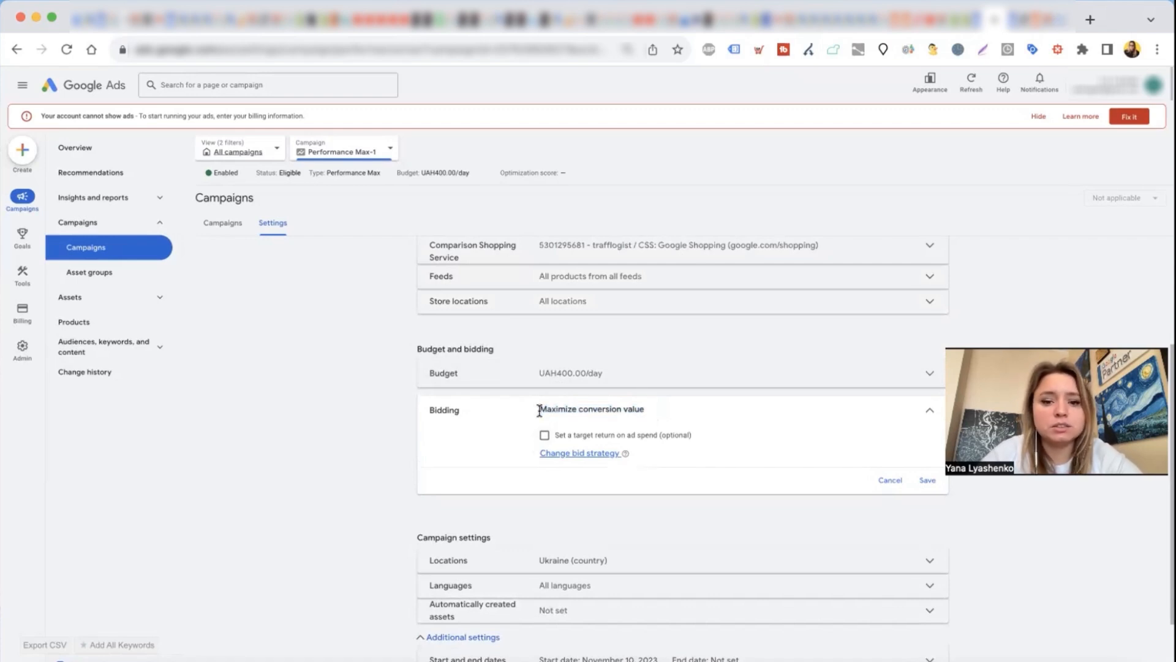
pyautogui.moveTo(539, 408); pyautogui.dragTo(660, 408)
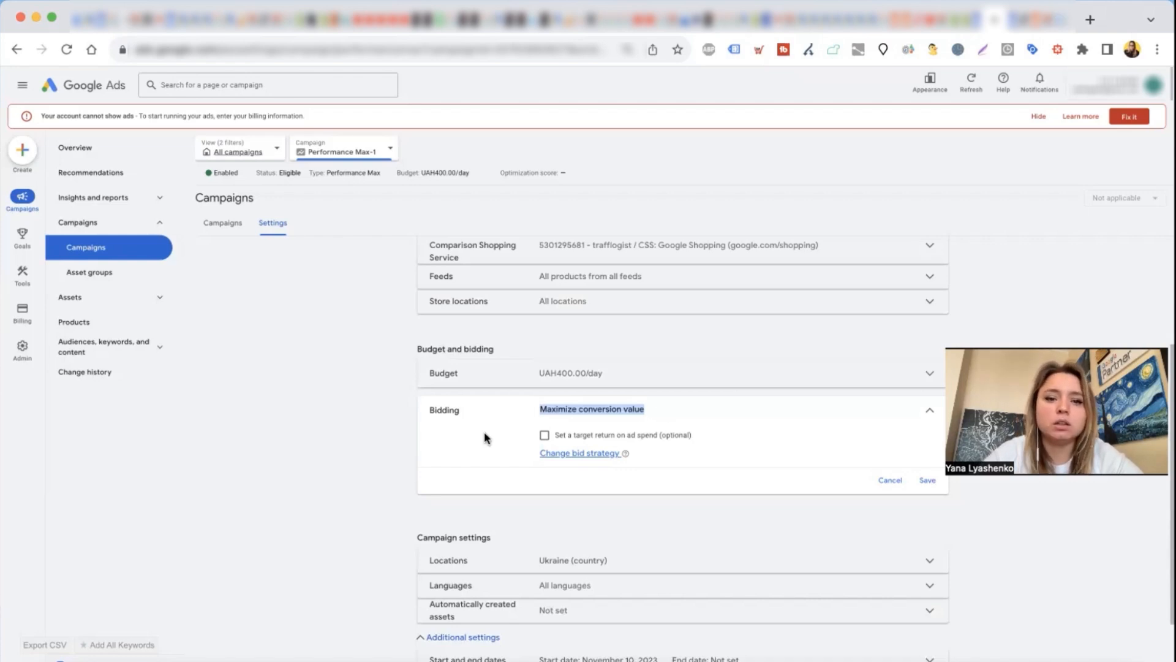
pyautogui.moveTo(434, 415); pyautogui.dragTo(497, 412)
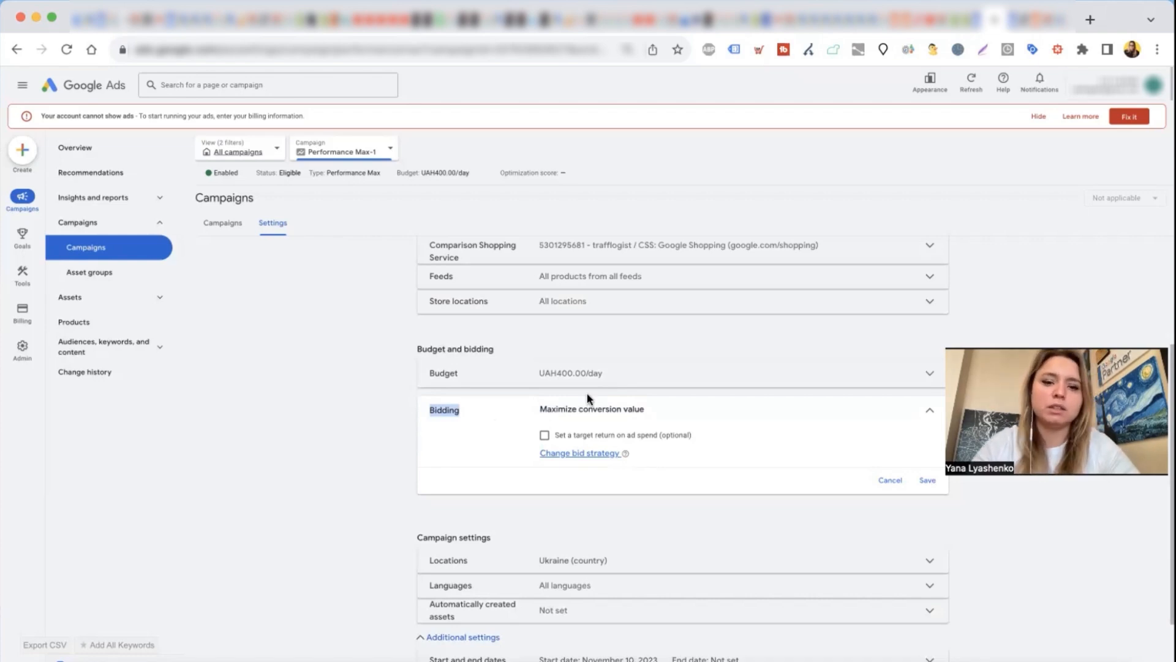
pyautogui.click(545, 436)
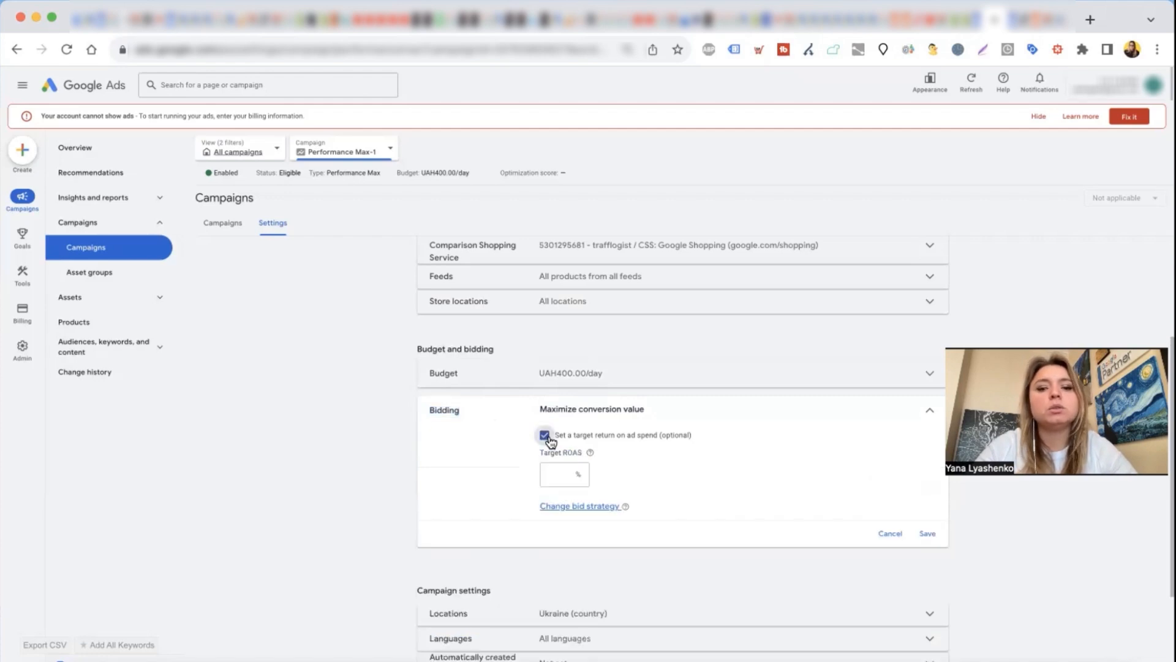
pyautogui.click(565, 475)
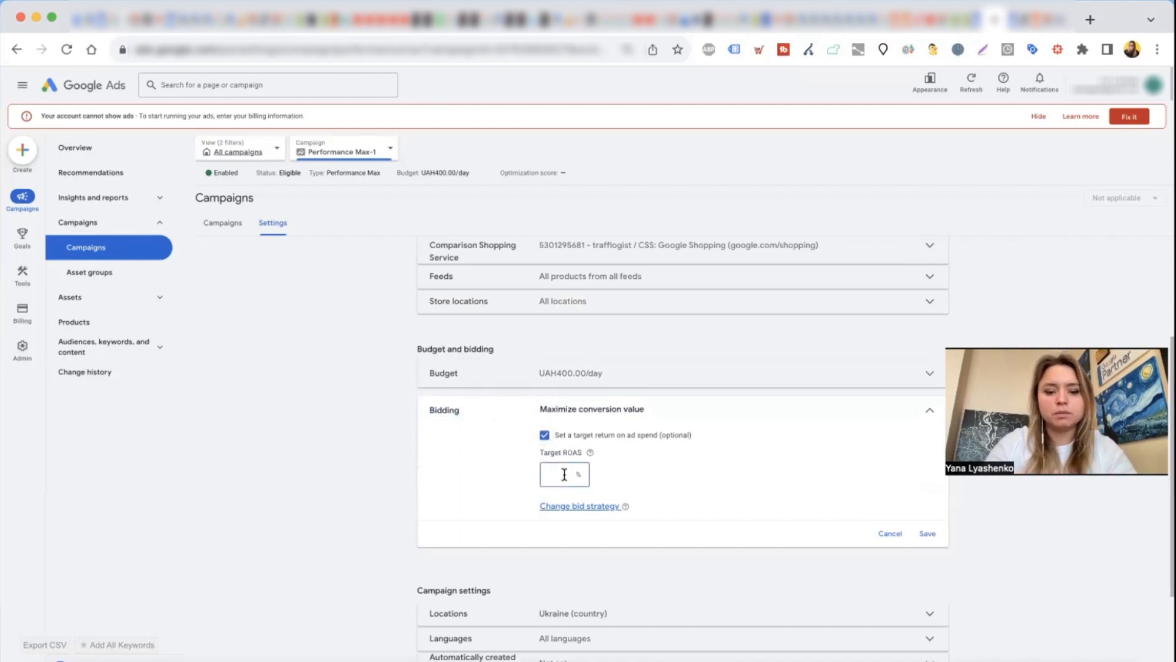
pyautogui.write('50')
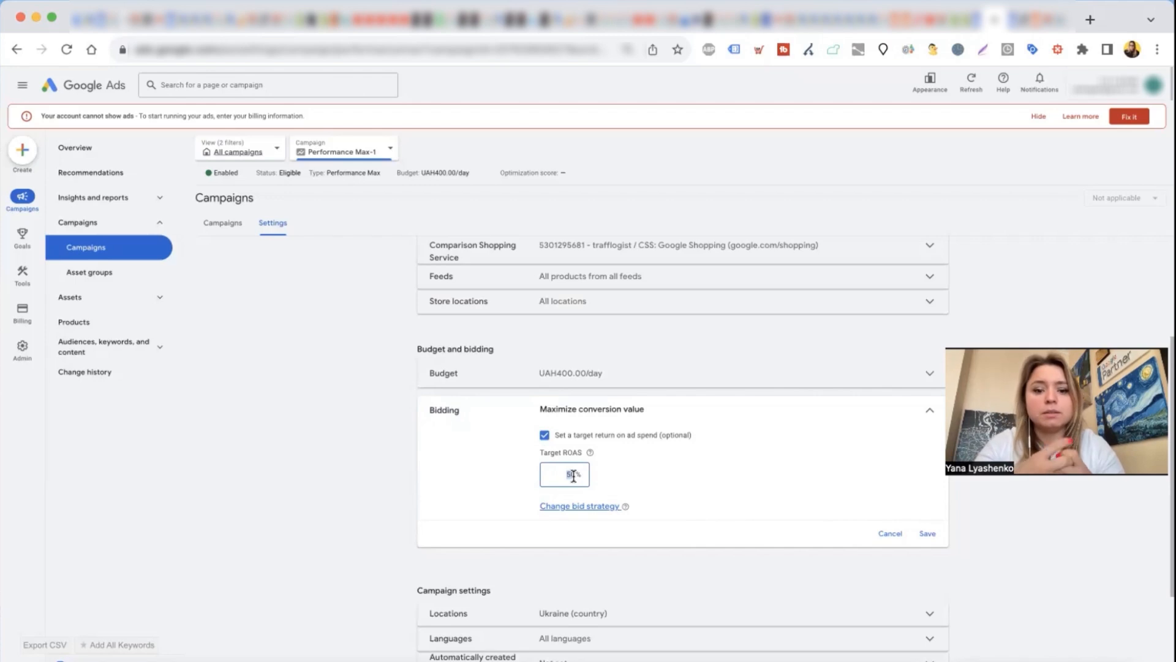
pyautogui.click(928, 533)
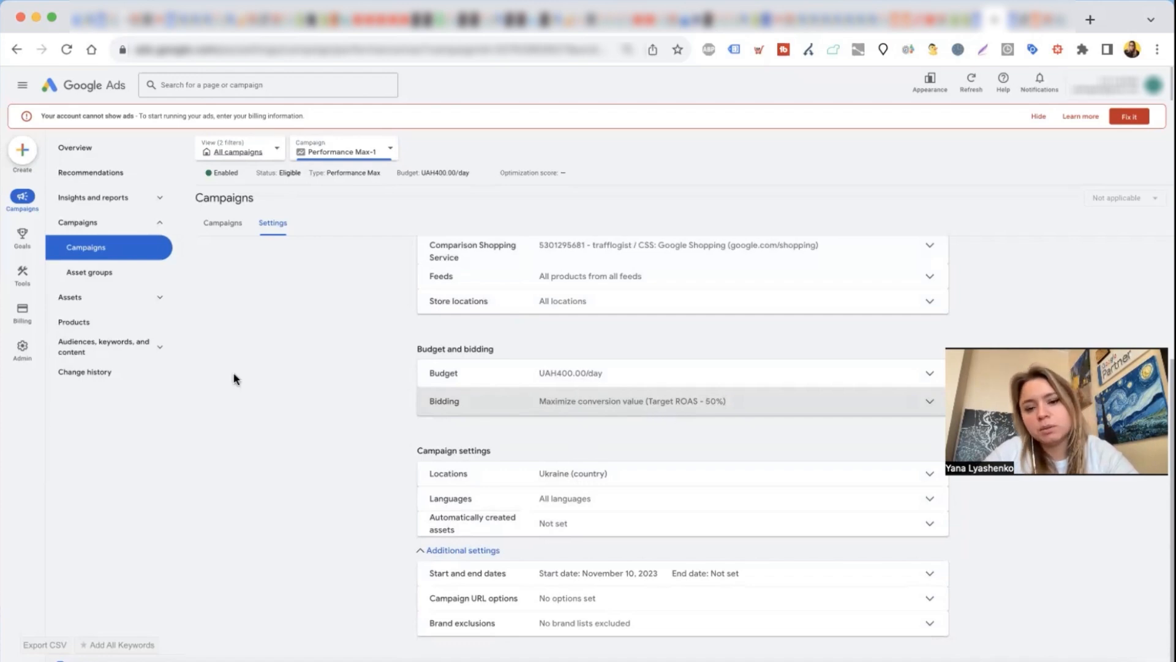
pyautogui.click(221, 235)
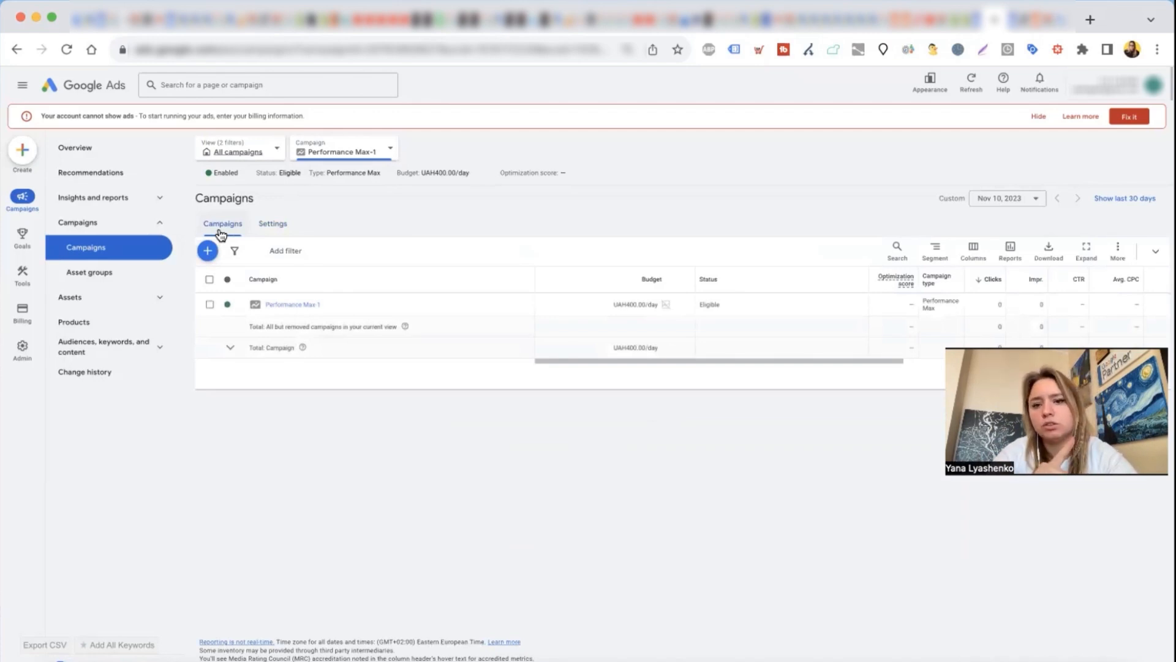
# Step: Open the Performance Max-1 campaign and look at its diagnostics and asset group summary
pyautogui.click(293, 305)
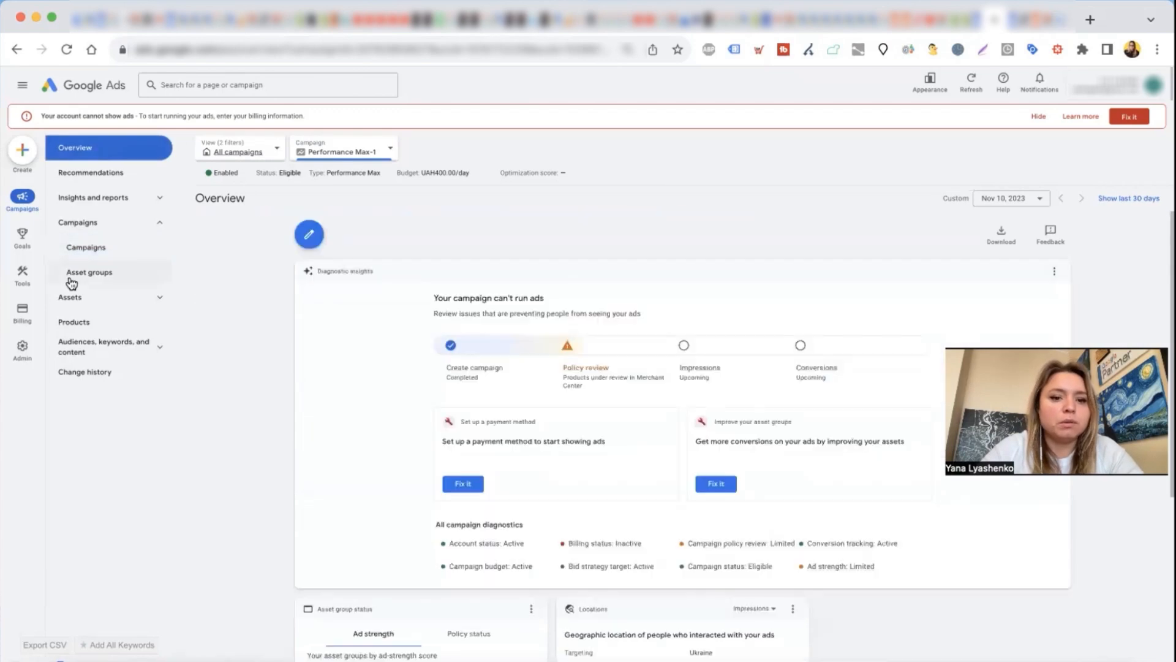
pyautogui.scroll(-1, 238, 472)
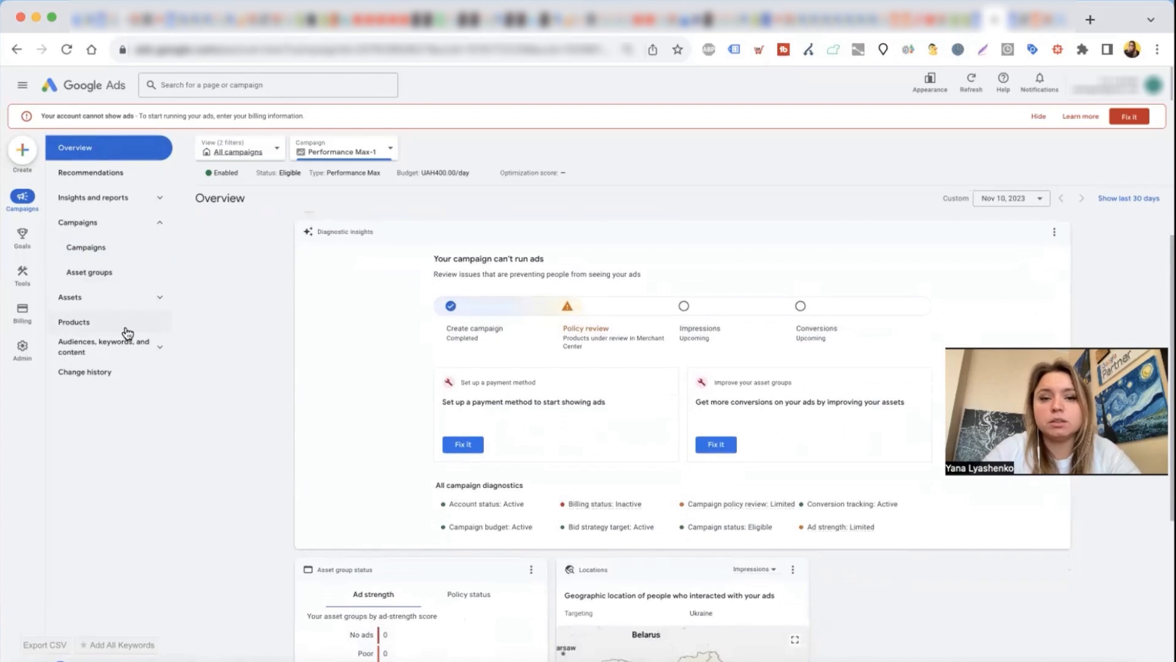
pyautogui.click(110, 281)
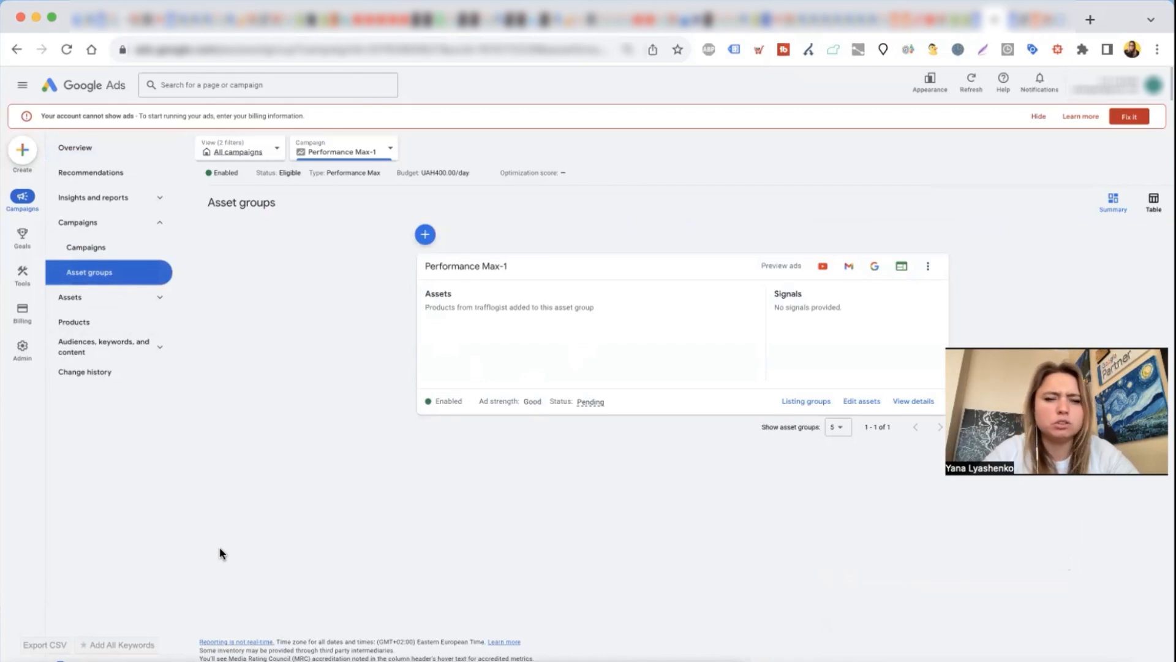
pyautogui.doubleClick(446, 293)
pyautogui.click(558, 321)
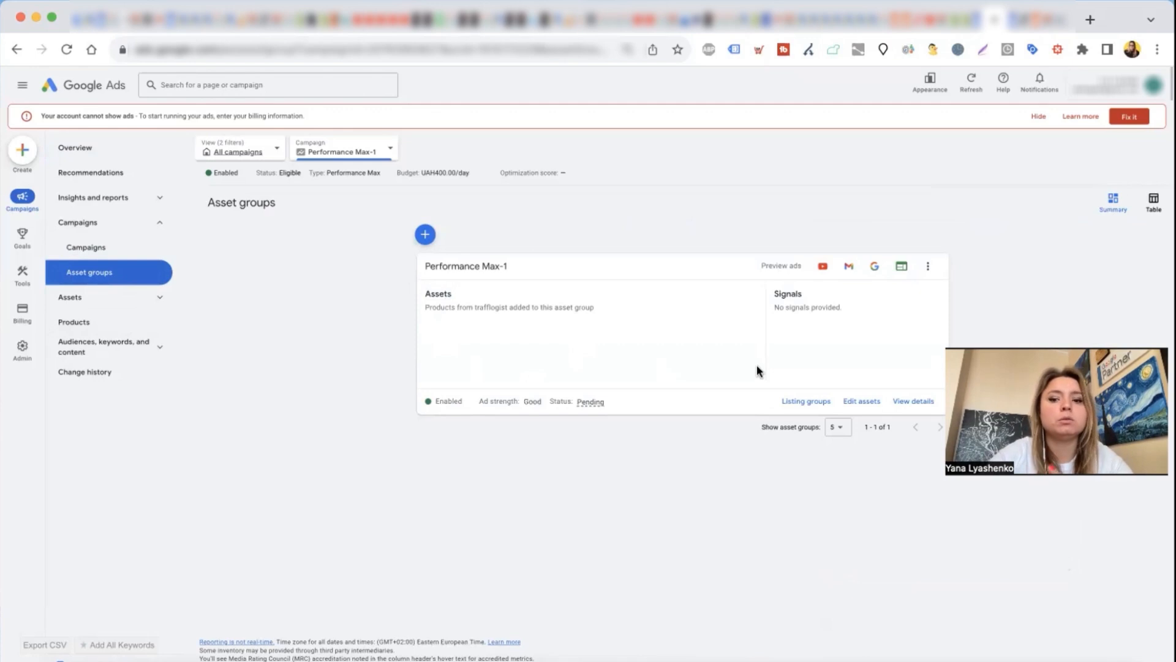
# Step: Examine the Performance Max-1 asset group's final URL, images, logos, videos, texts, sitelinks and call to action, and close the editor without changes
pyautogui.click(868, 409)
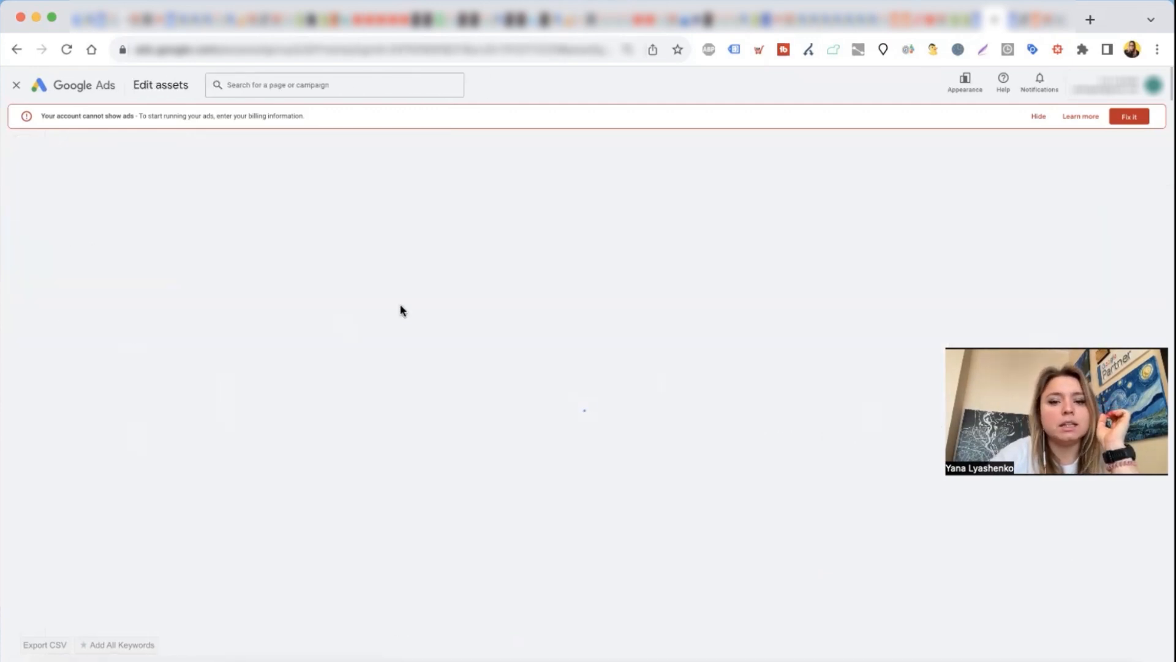
pyautogui.scroll(-3, 255, 467)
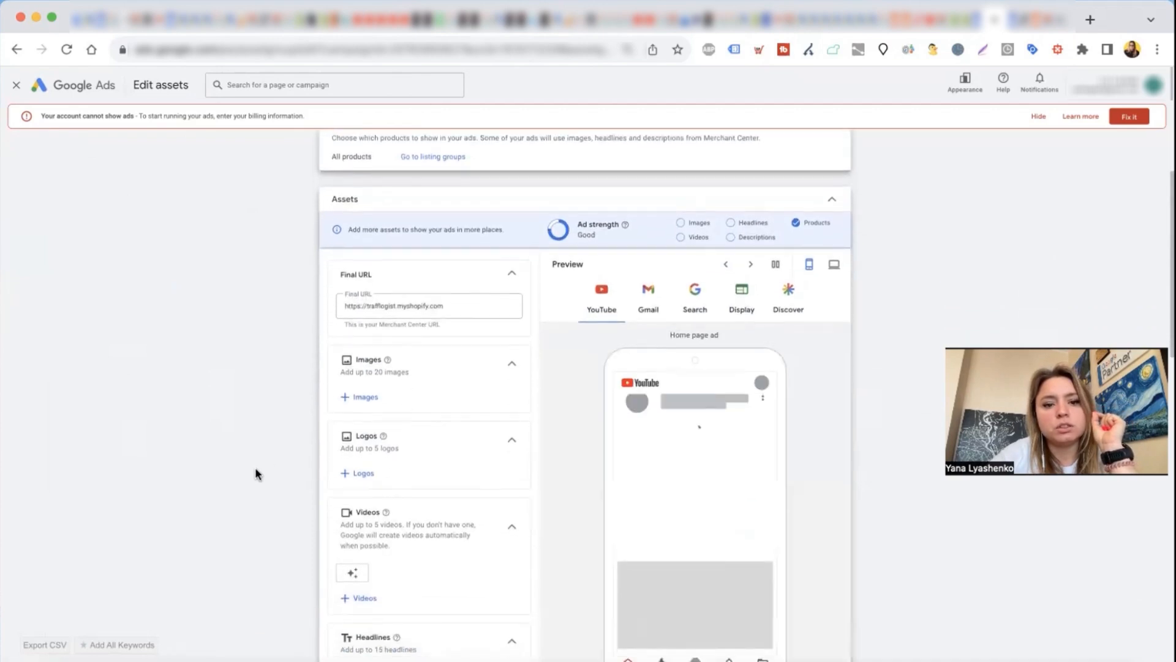
pyautogui.scroll(-1, 337, 488)
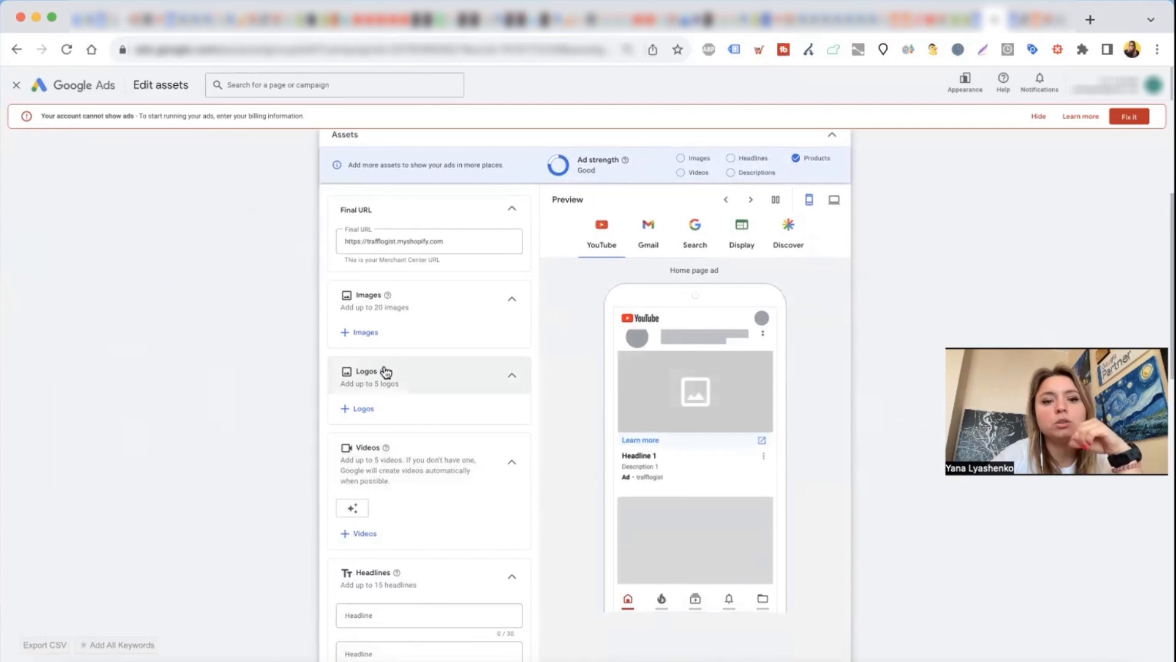
pyautogui.click(451, 243)
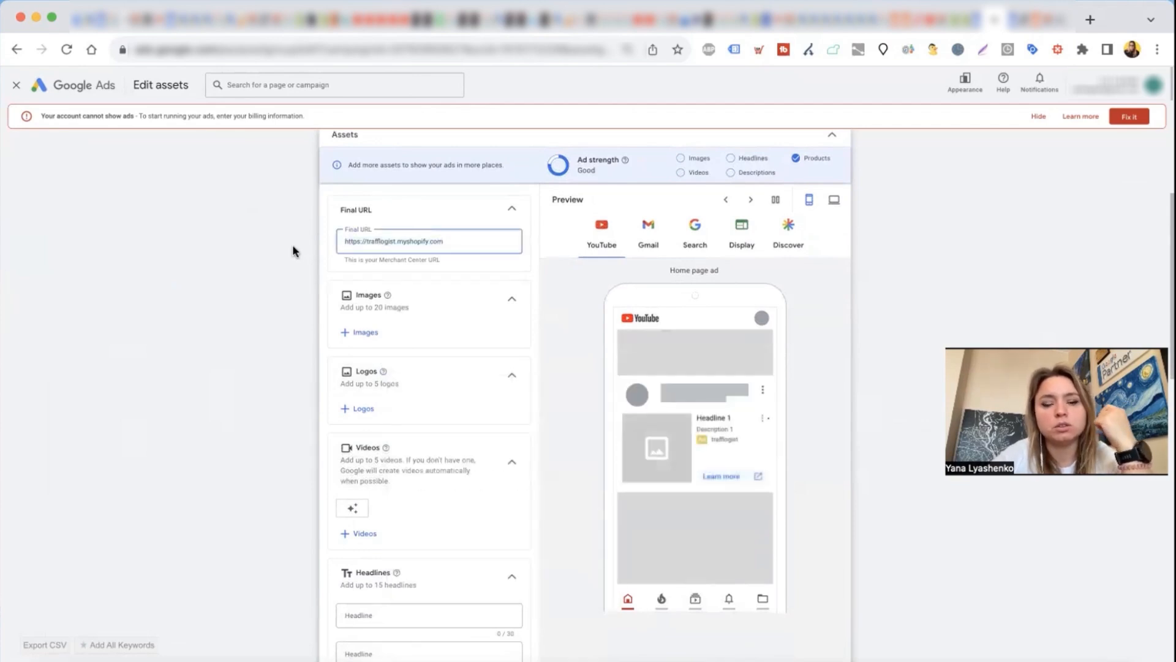
pyautogui.scroll(2, 370, 355)
pyautogui.scroll(-12, 370, 355)
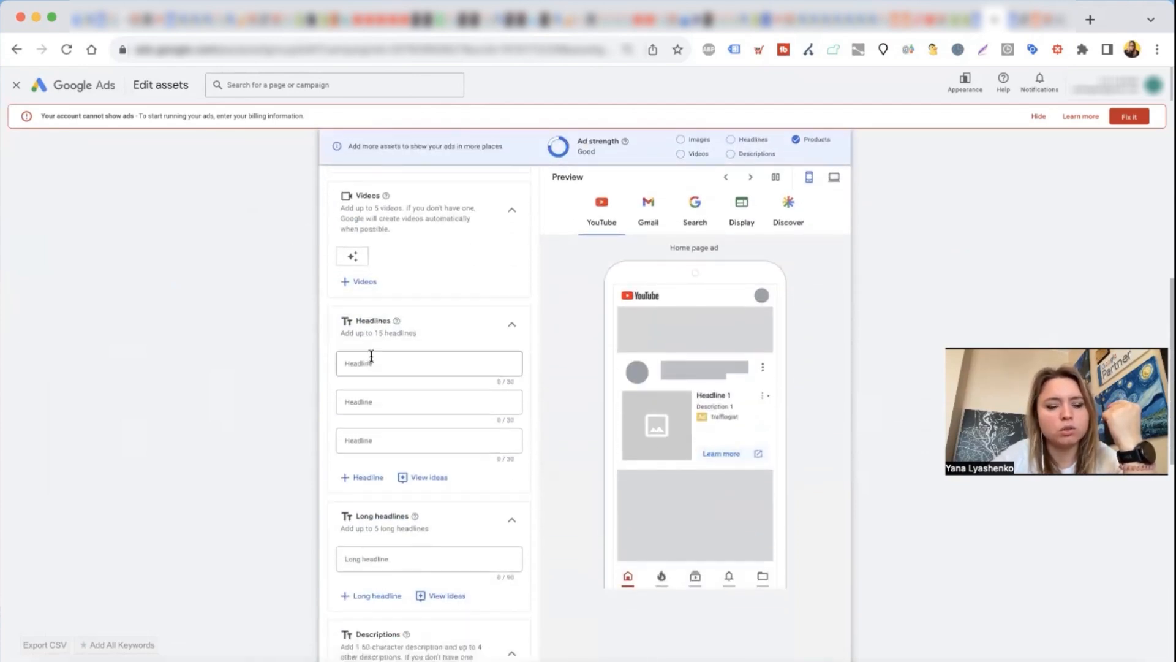
pyautogui.scroll(-7, 375, 568)
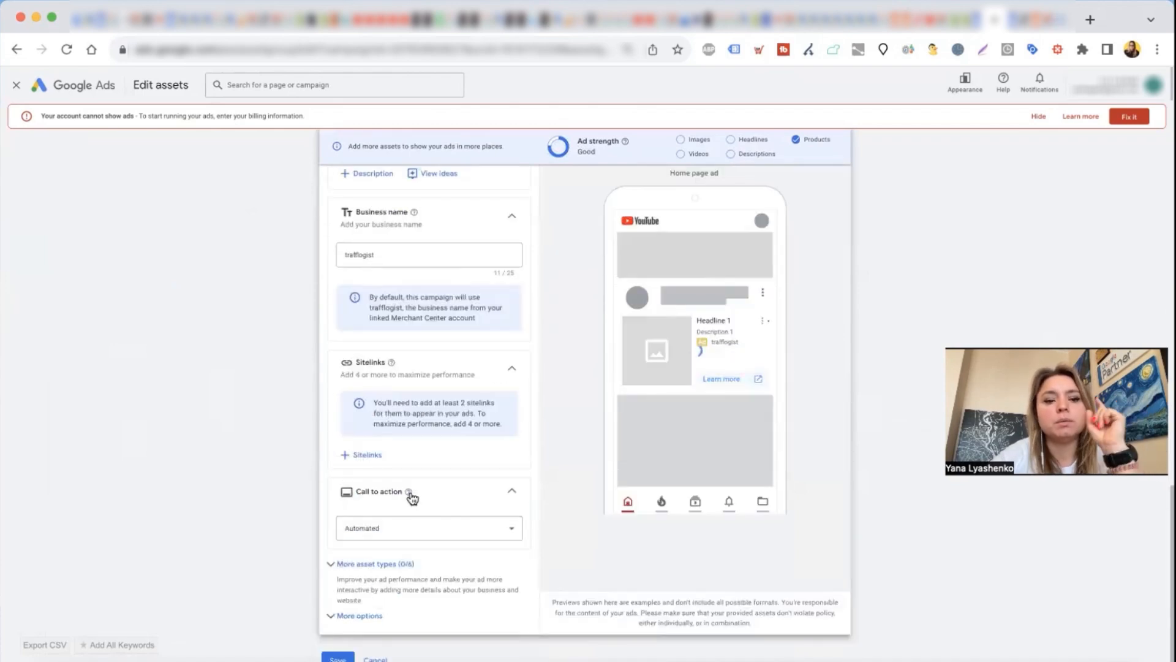
pyautogui.moveTo(412, 497)
pyautogui.scroll(10, 328, 412)
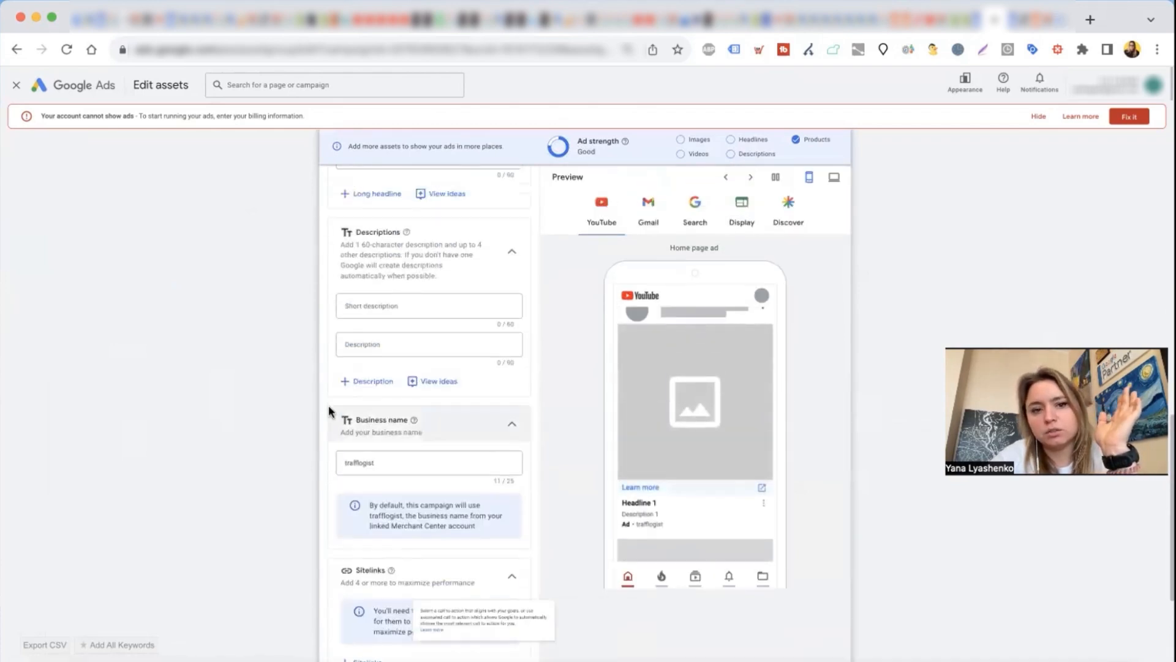
pyautogui.scroll(9, 447, 444)
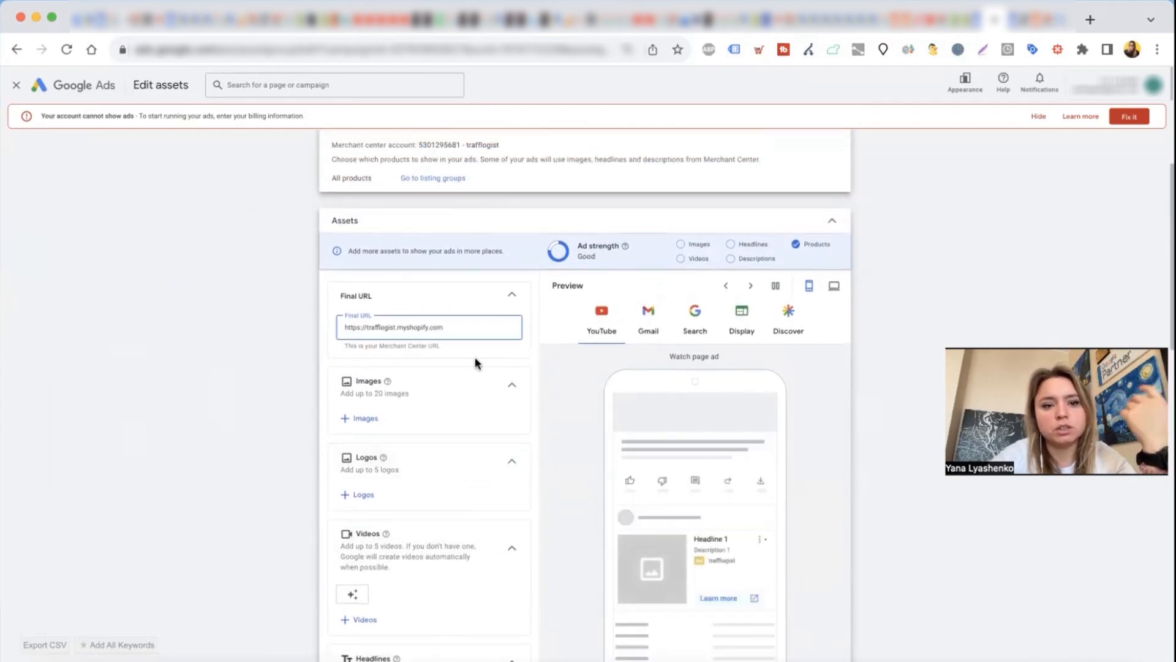
pyautogui.scroll(1, 475, 362)
pyautogui.scroll(-2, 478, 362)
pyautogui.scroll(-1, 476, 364)
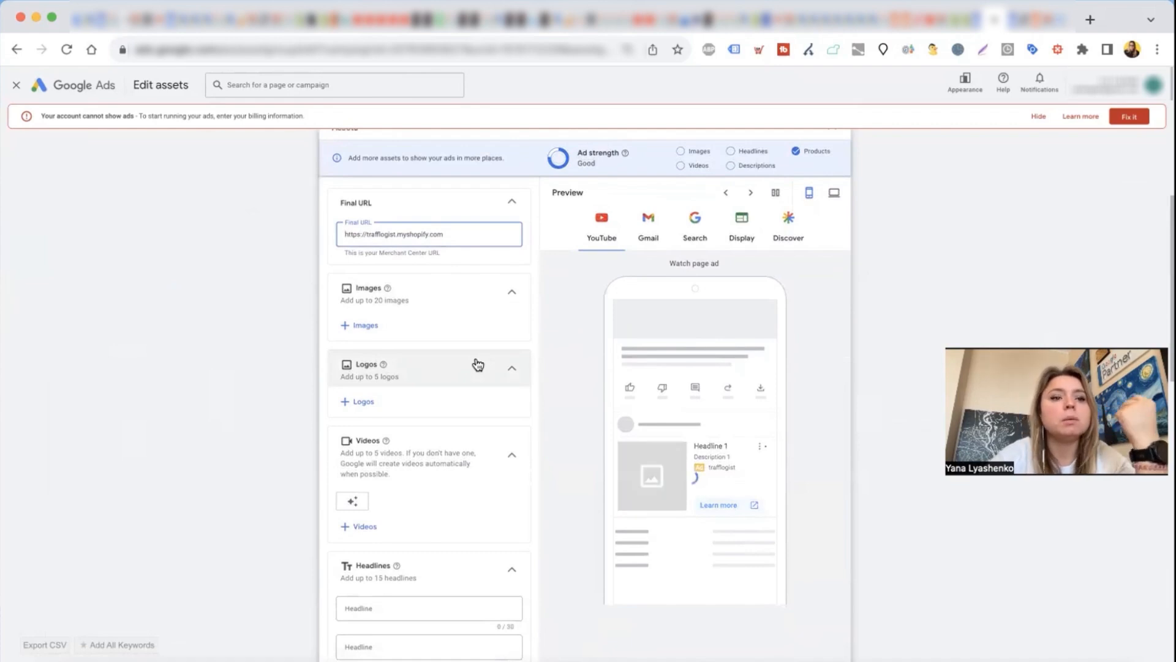
pyautogui.click(15, 87)
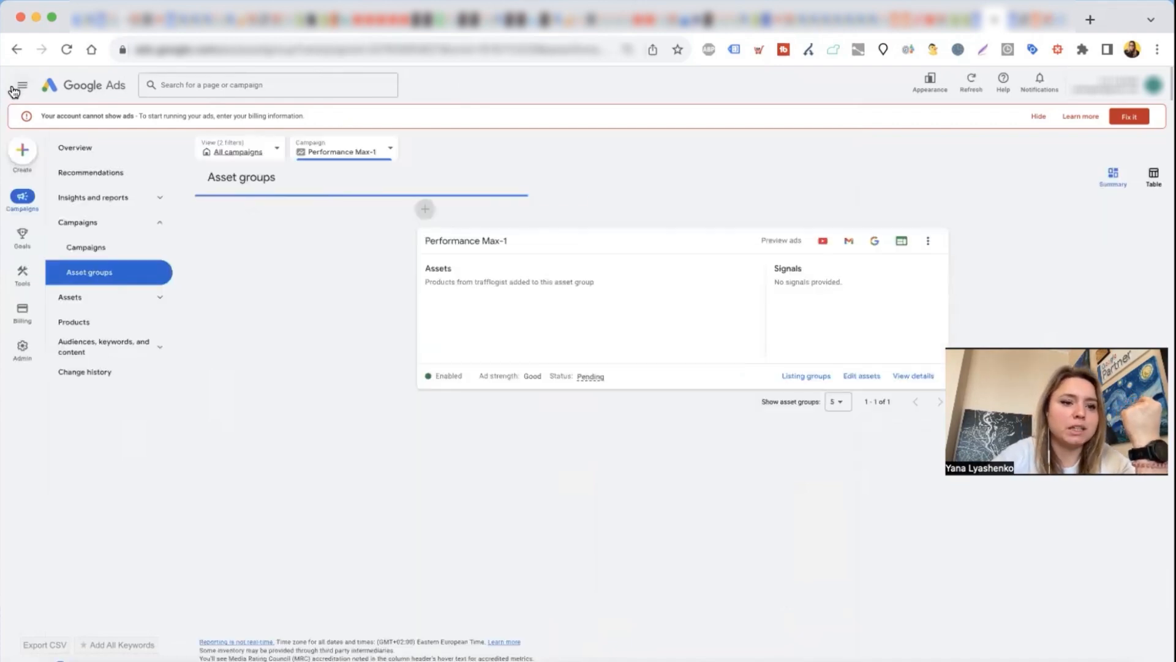
# Step: Start a new campaign with the Sales objective and the Performance Max type, keeping the linked Merchant Center account and the suggested name
pyautogui.click(94, 249)
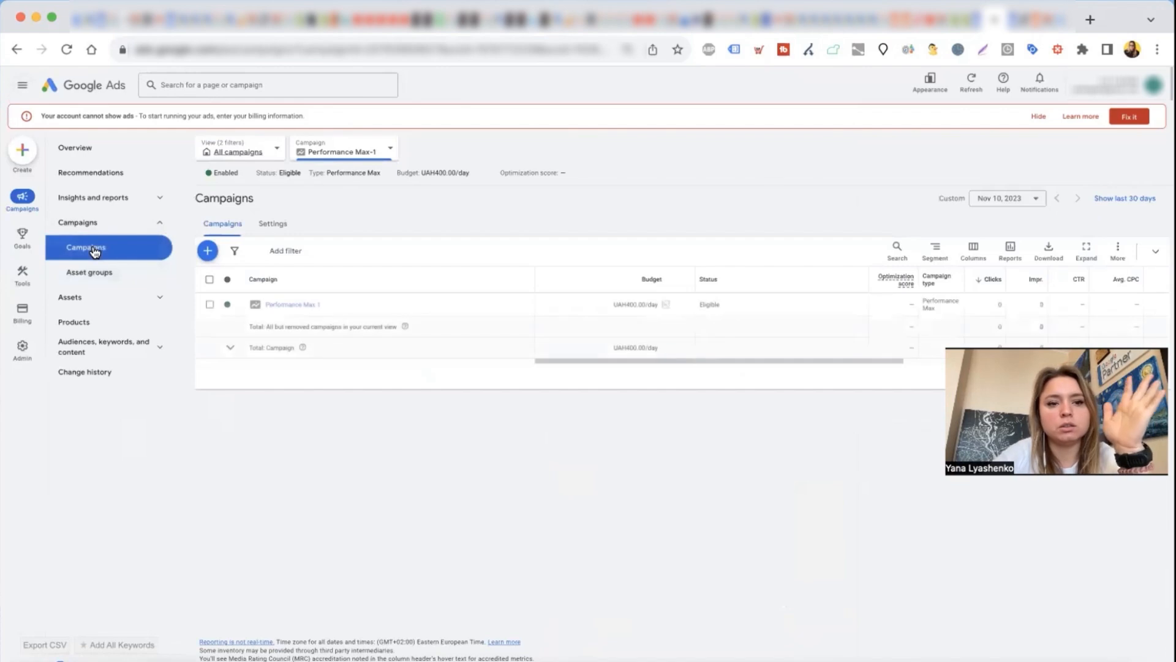
pyautogui.click(208, 256)
pyautogui.click(242, 260)
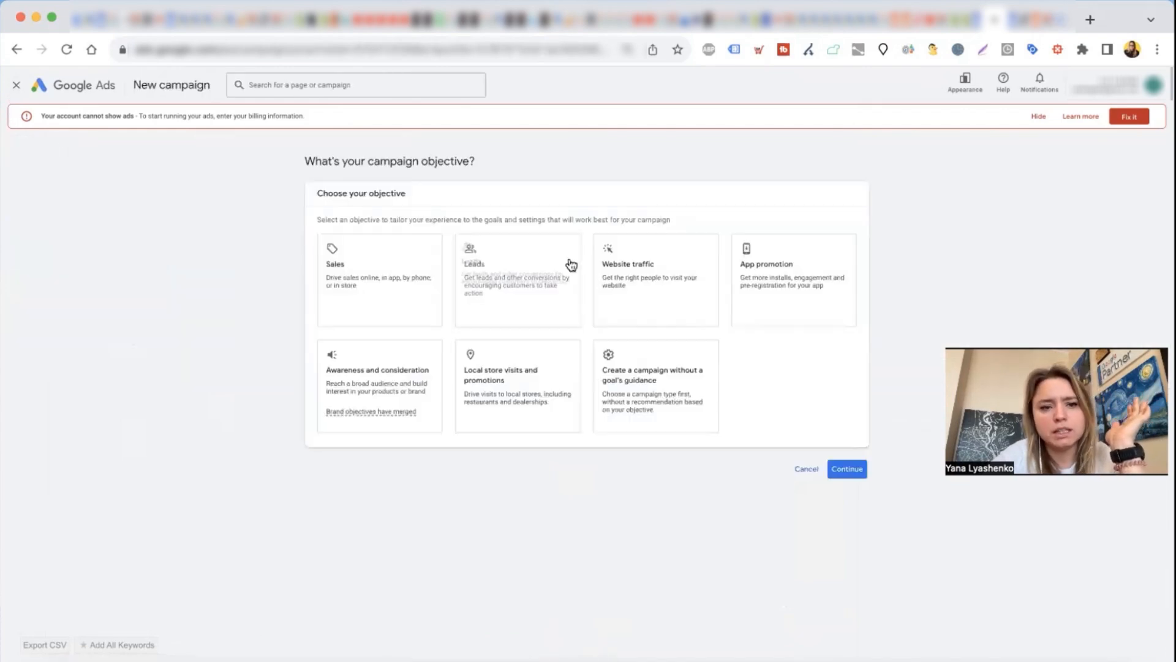
pyautogui.click(347, 302)
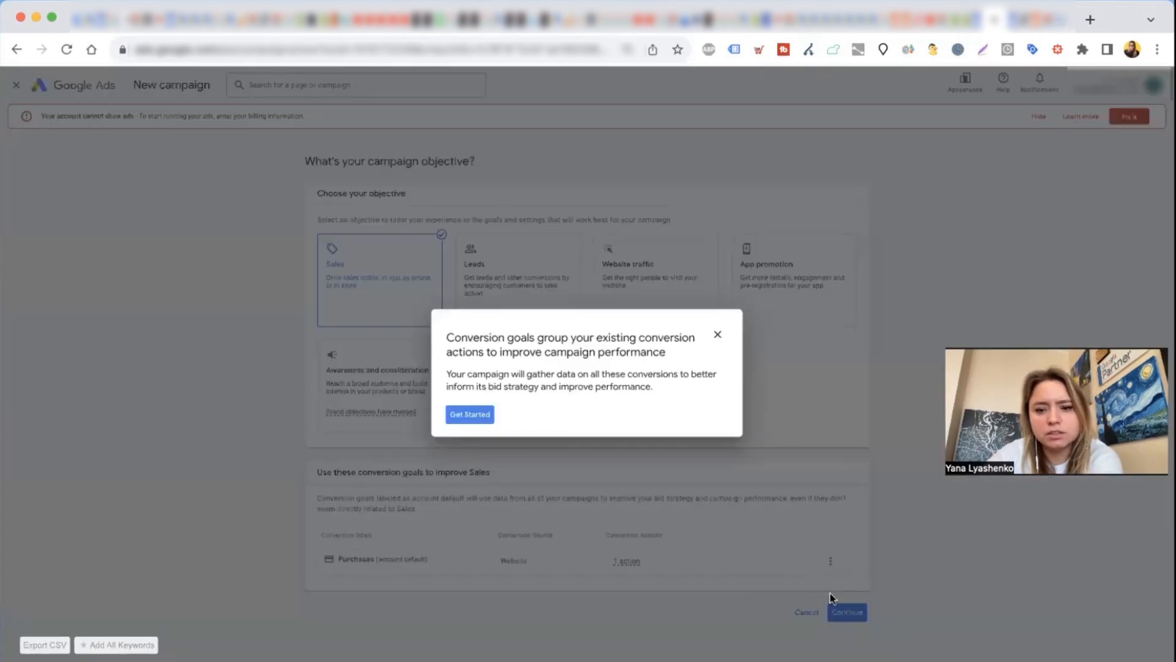
pyautogui.click(717, 334)
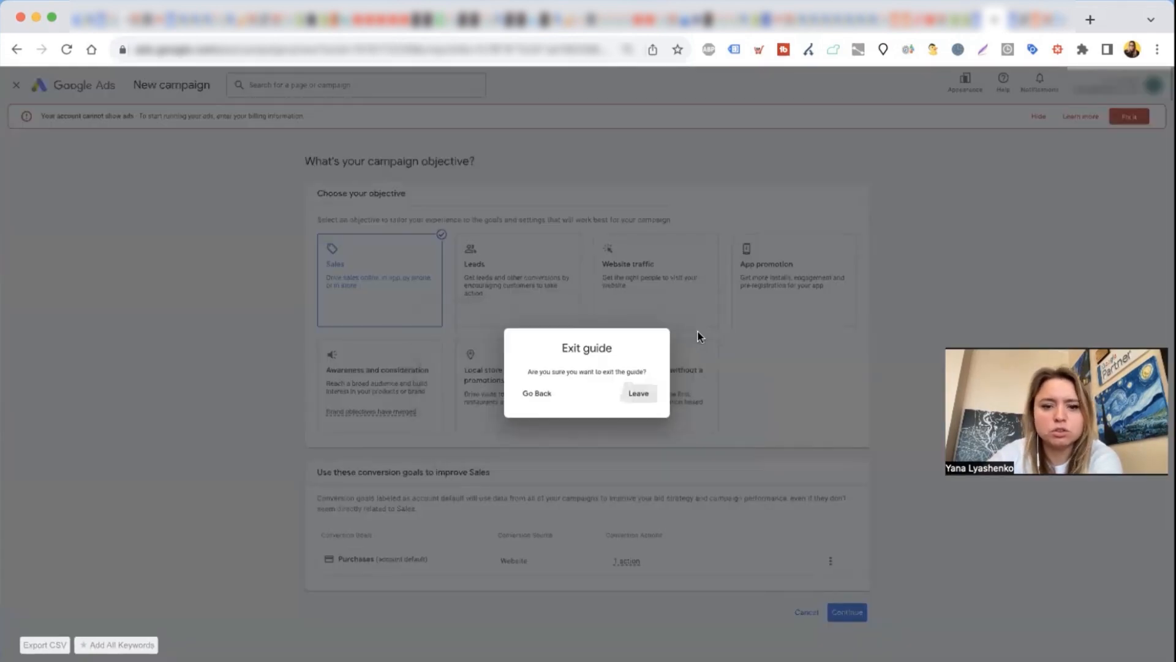
pyautogui.click(641, 396)
pyautogui.click(848, 613)
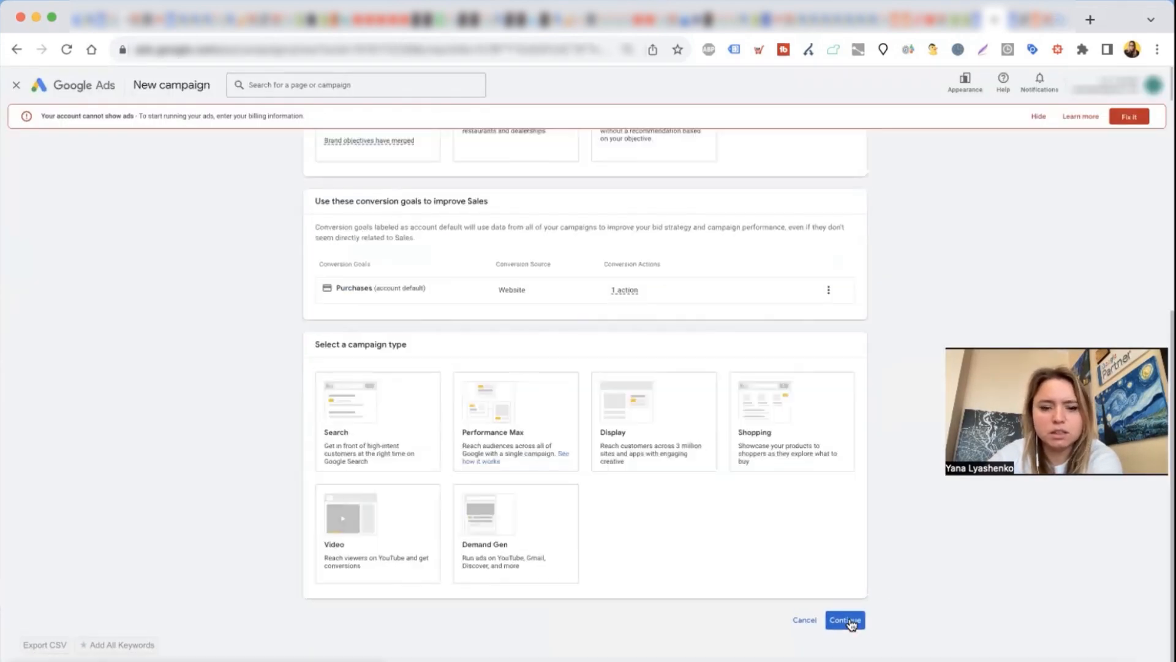
pyautogui.click(541, 420)
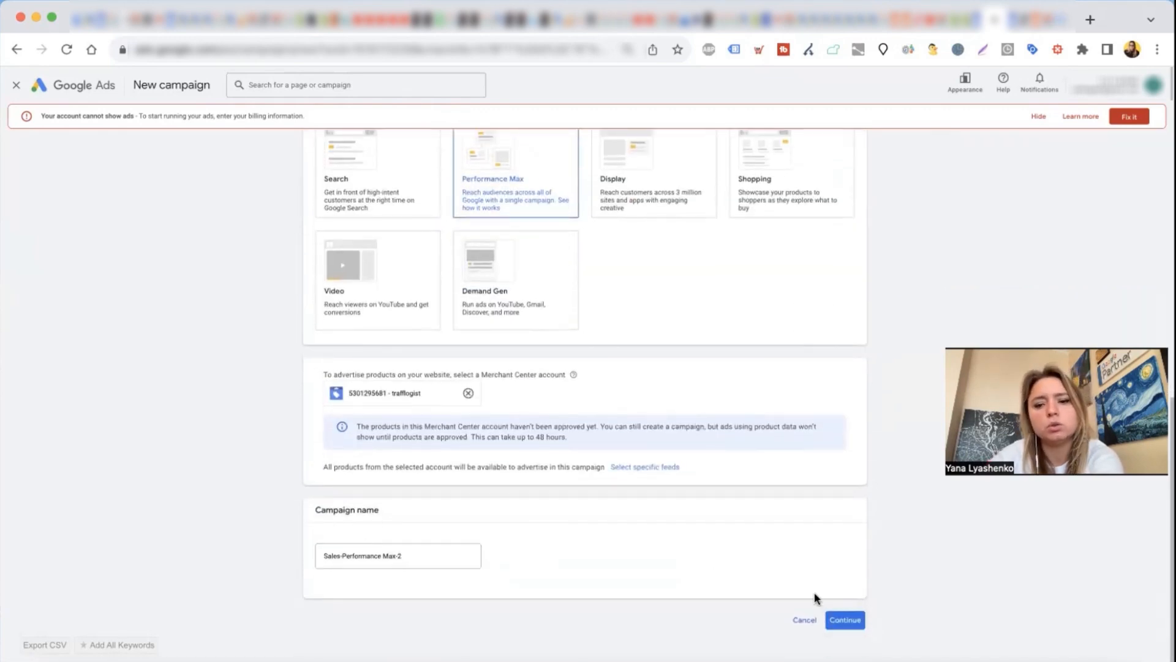
pyautogui.click(841, 621)
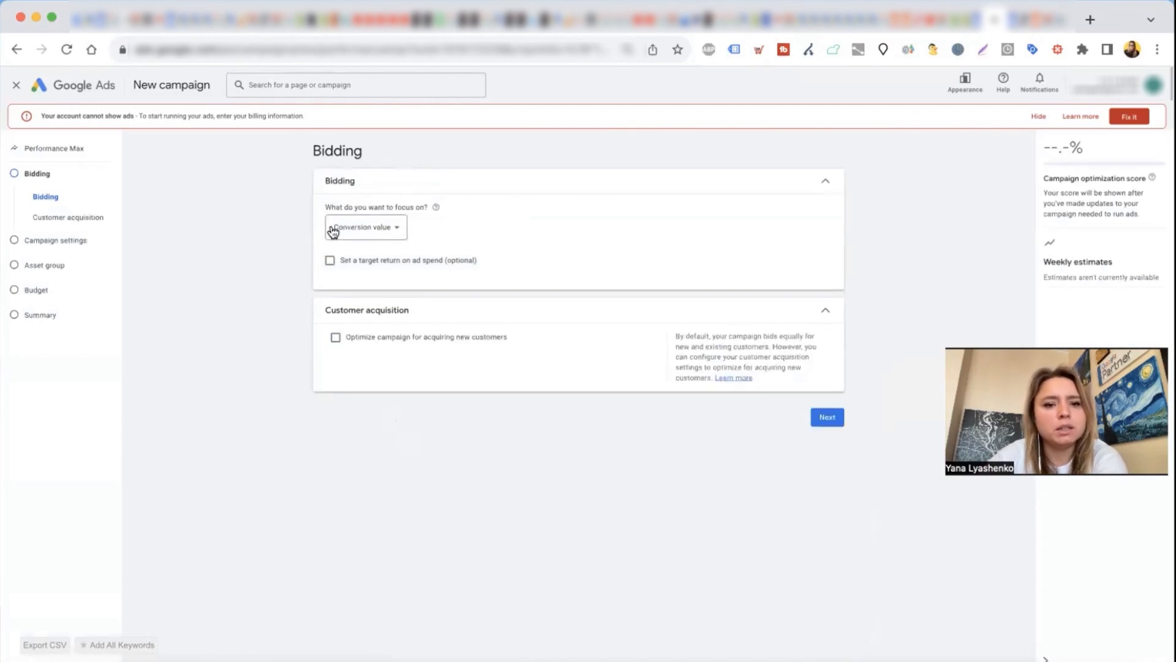
# Step: Set a target return on ad spend of 50% for the conversion value bidding and continue to the campaign settings
pyautogui.click(342, 260)
pyautogui.write('50')
pyautogui.click(827, 470)
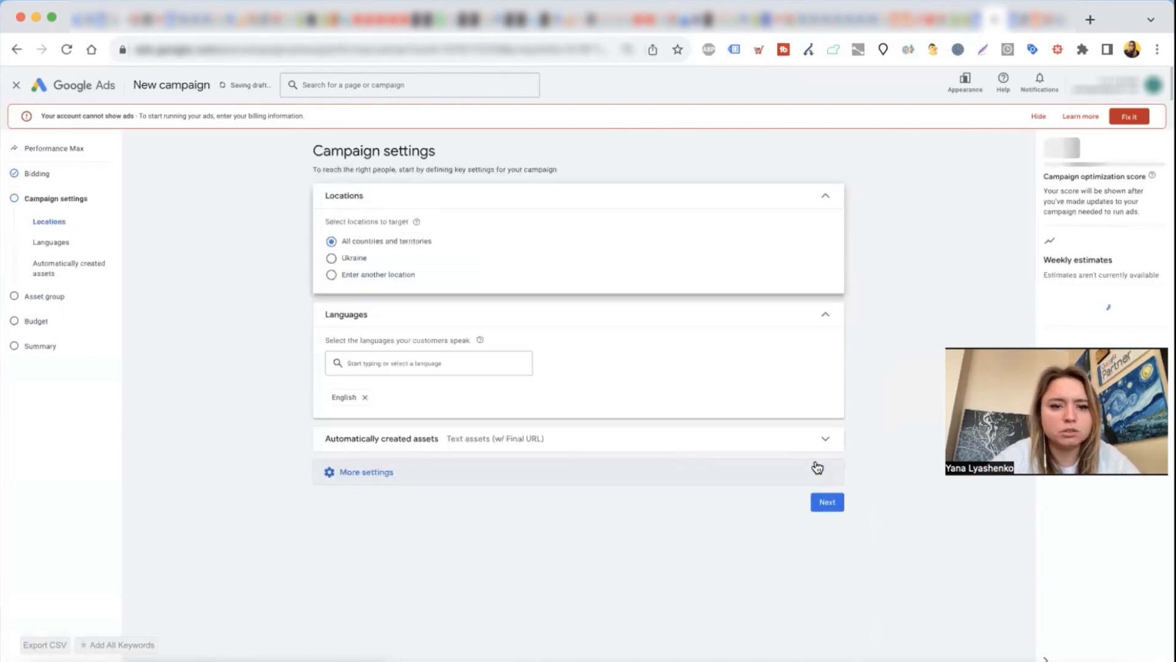
# Step: Target Ukraine as the location and add Russian and Ukrainian to the campaign languages
pyautogui.click(347, 264)
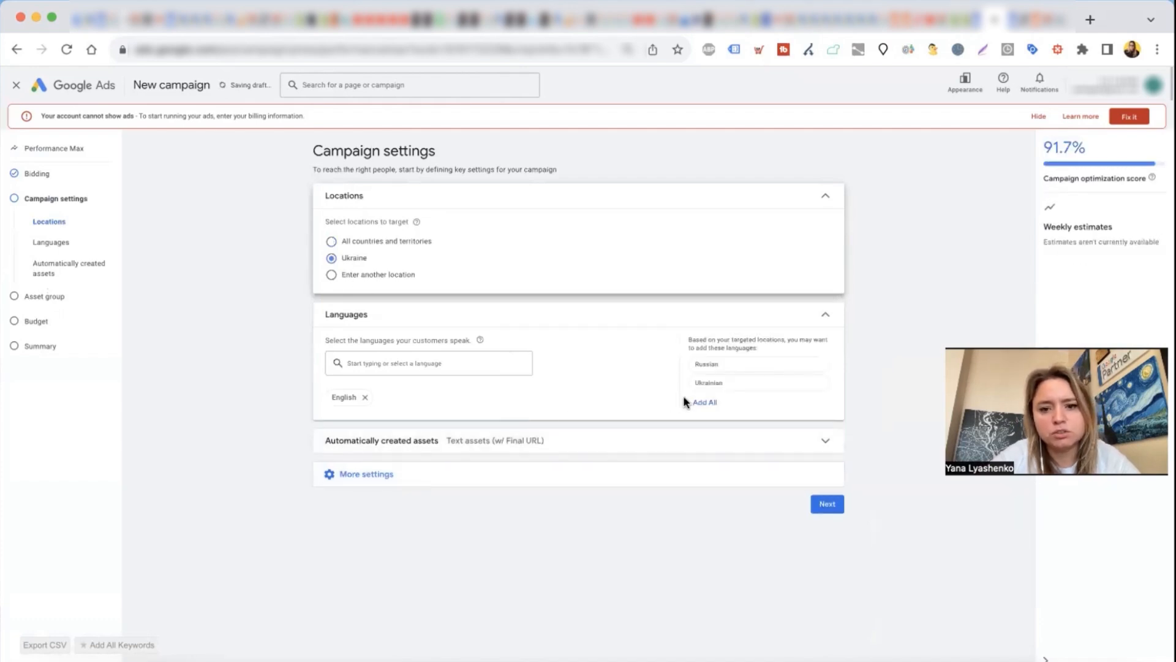
pyautogui.click(683, 399)
# Step: Turn off Text assets and Final URL under automatically created assets and continue to the asset group
pyautogui.click(631, 440)
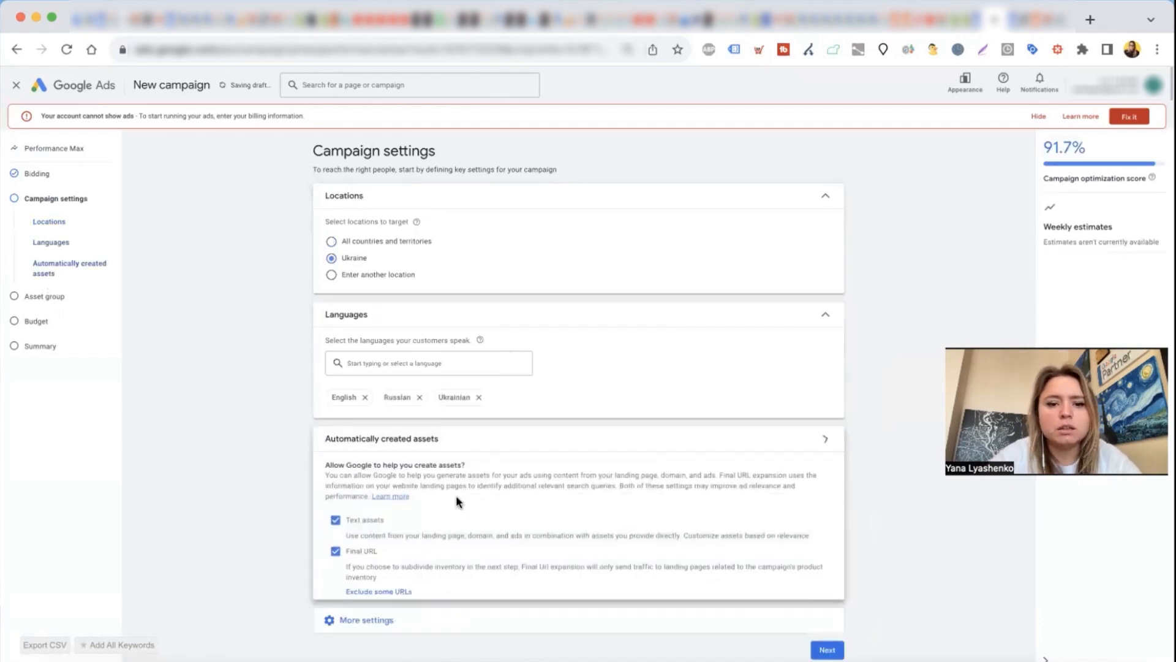
pyautogui.click(333, 521)
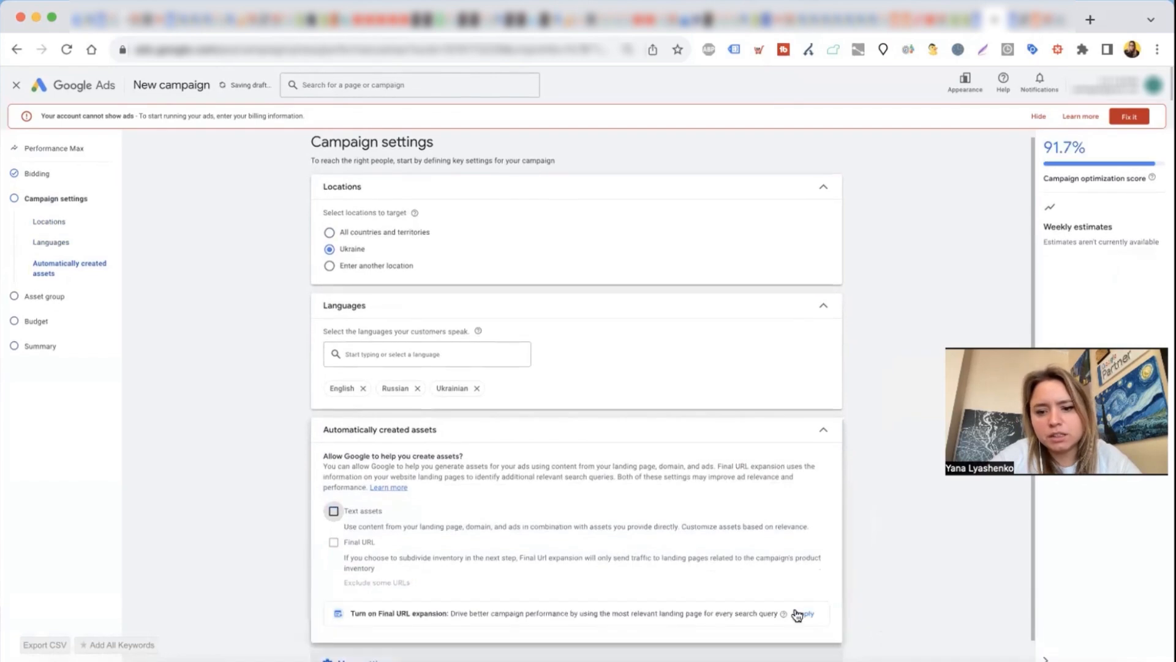
pyautogui.scroll(-1, 797, 613)
pyautogui.click(825, 650)
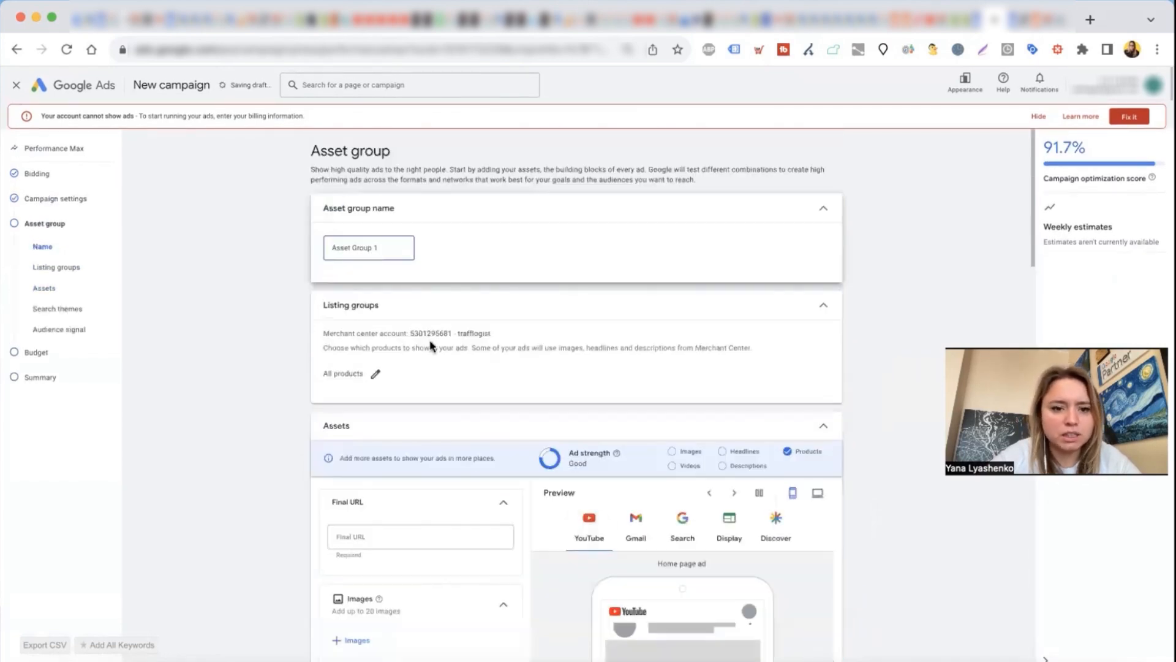
# Step: Look over the new asset group's listing groups, assets and signals, and proceed to the budget without adding anything
pyautogui.scroll(-1, 395, 399)
pyautogui.scroll(-4, 395, 399)
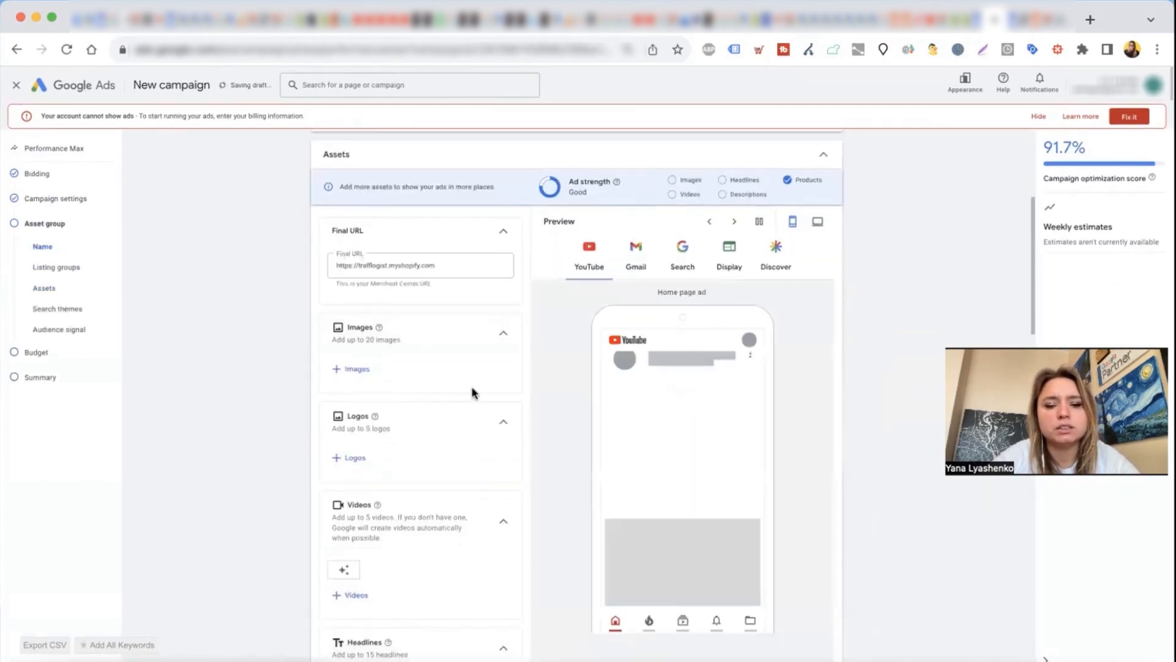
pyautogui.scroll(-10, 475, 392)
pyautogui.scroll(-3, 475, 393)
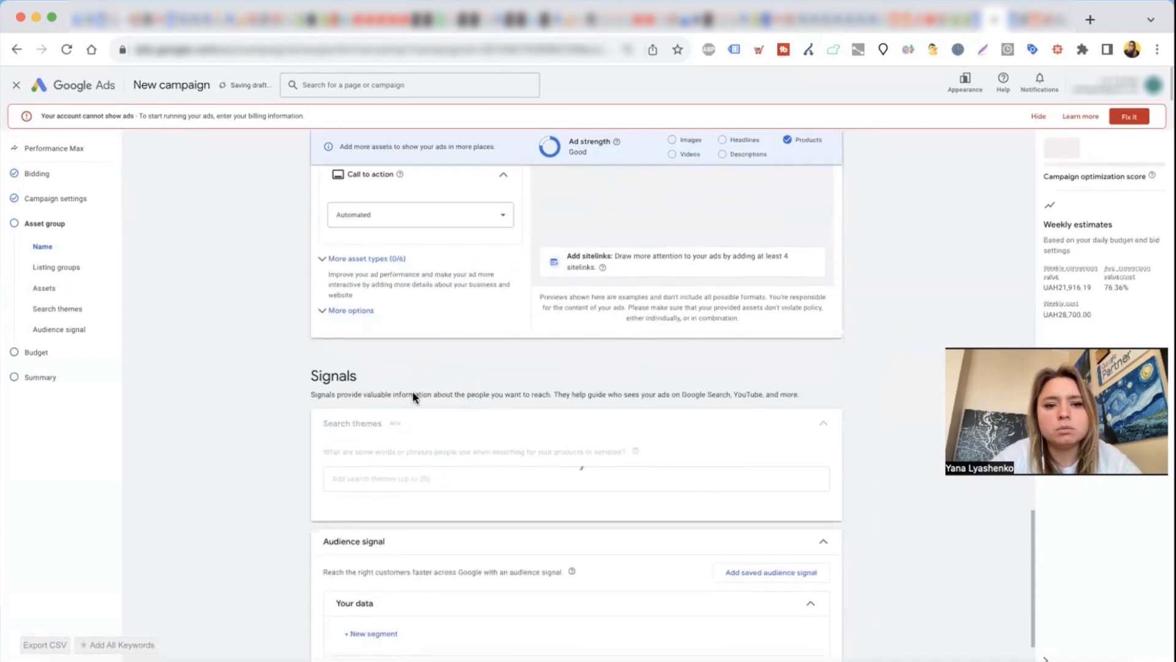
pyautogui.scroll(-3, 530, 502)
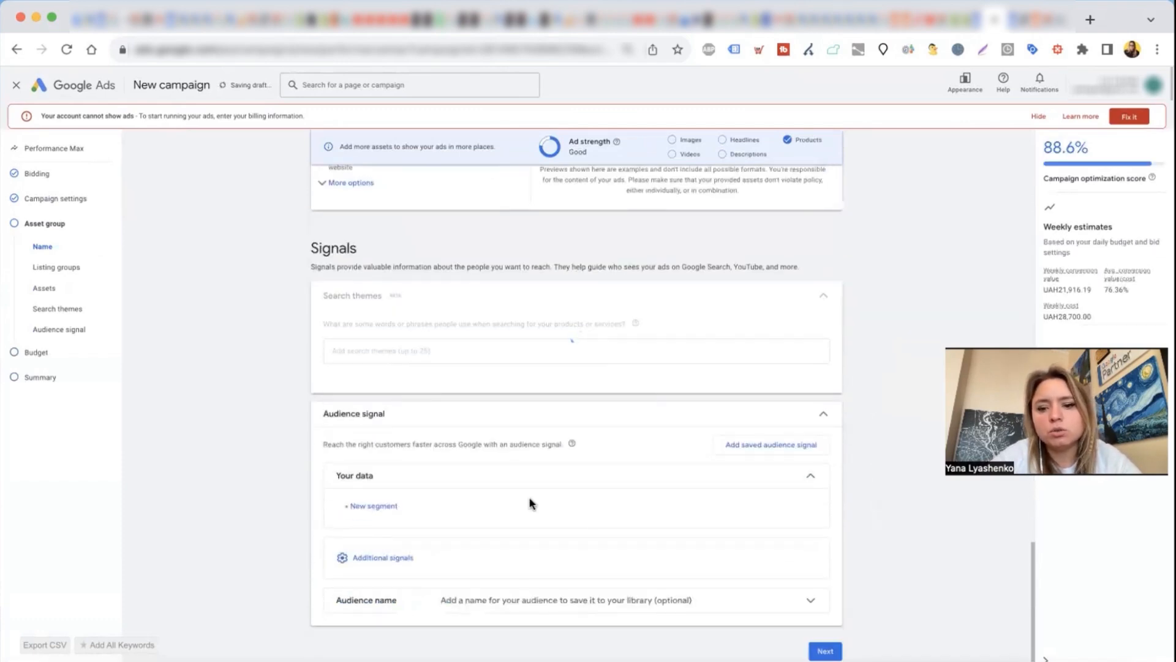
pyautogui.click(827, 648)
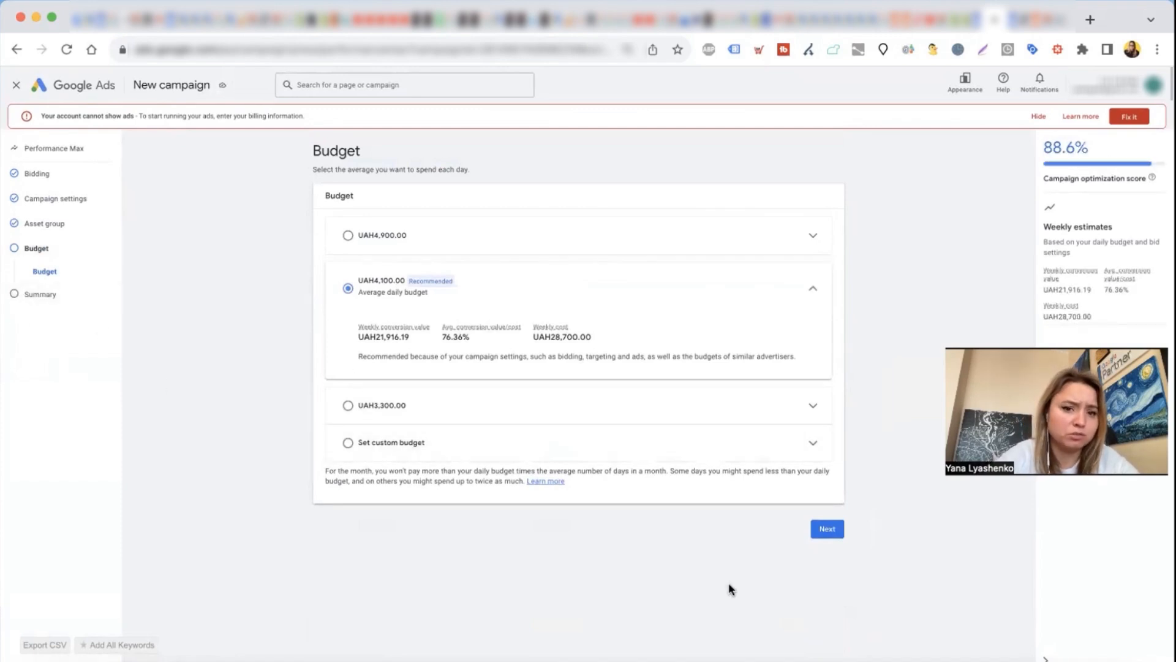
# Step: Return to the asset group and check the suggested and asset library sources for ad images, then close the image picker without adding any
pyautogui.click(72, 231)
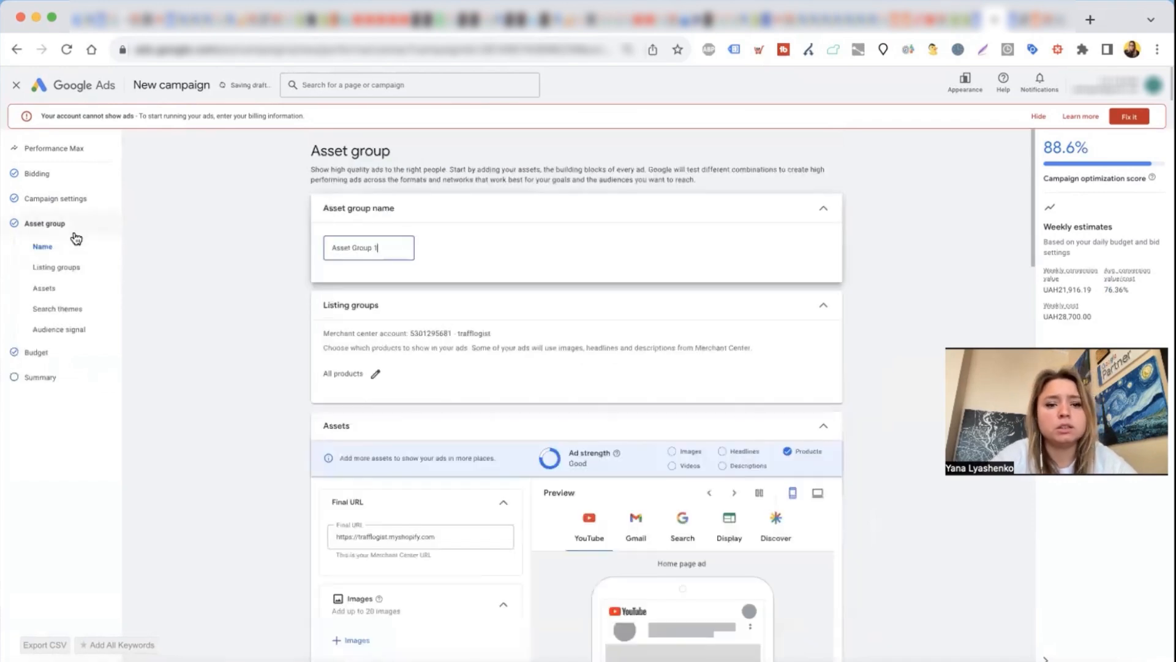
pyautogui.scroll(-5, 269, 445)
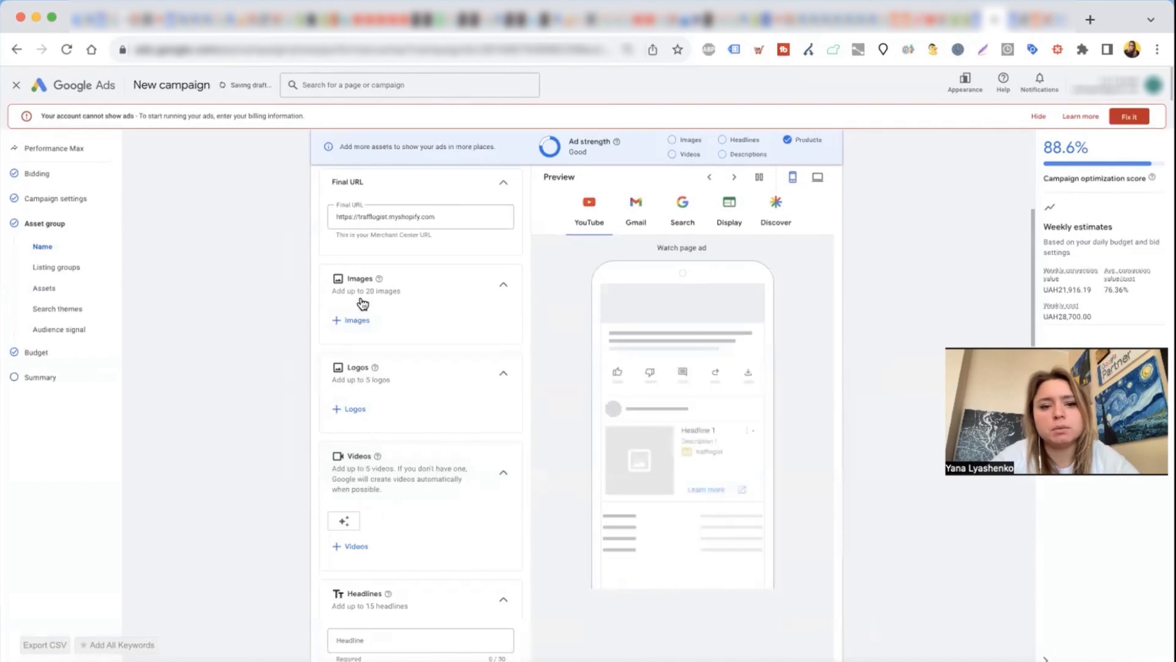
pyautogui.scroll(-1, 375, 370)
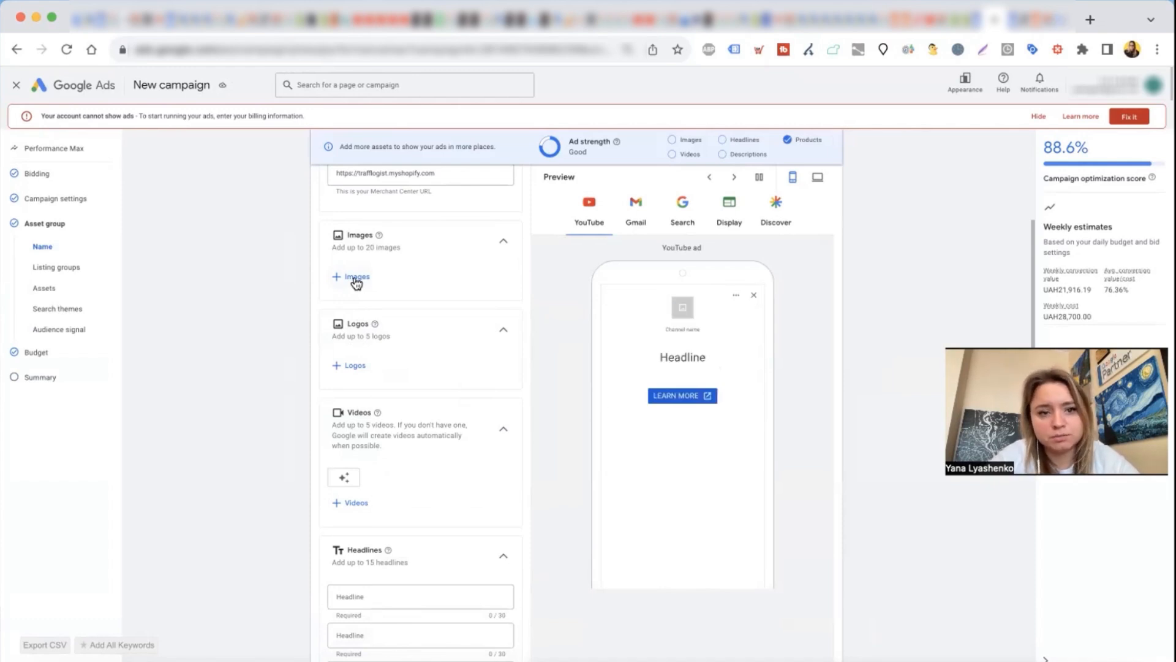
pyautogui.click(356, 277)
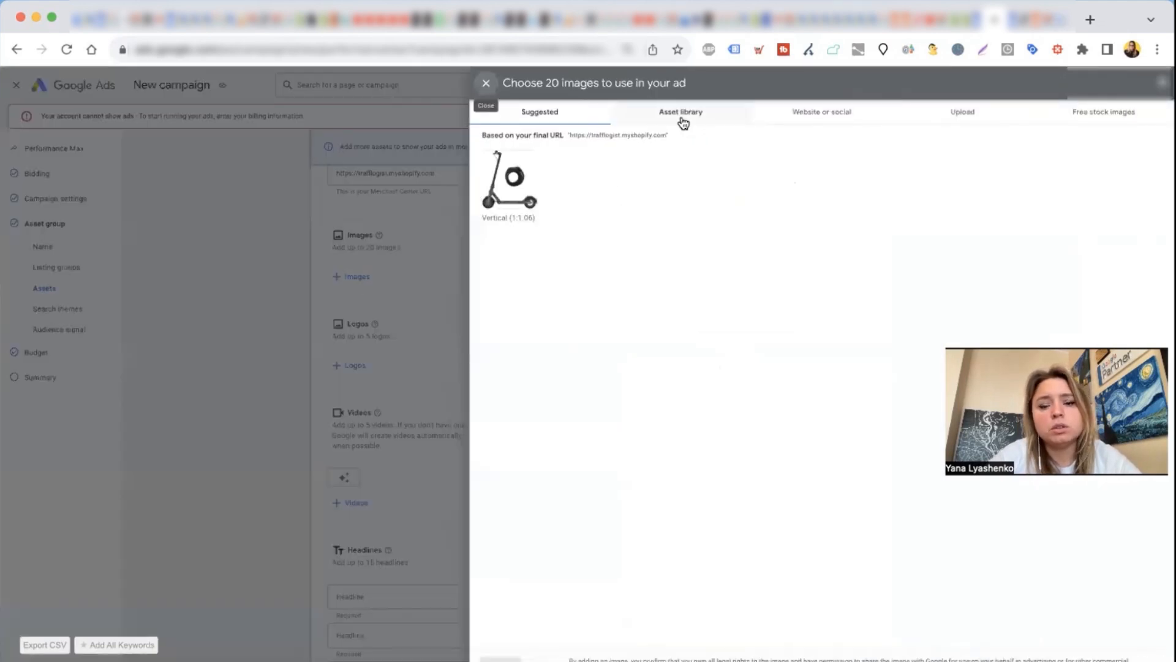
pyautogui.click(685, 123)
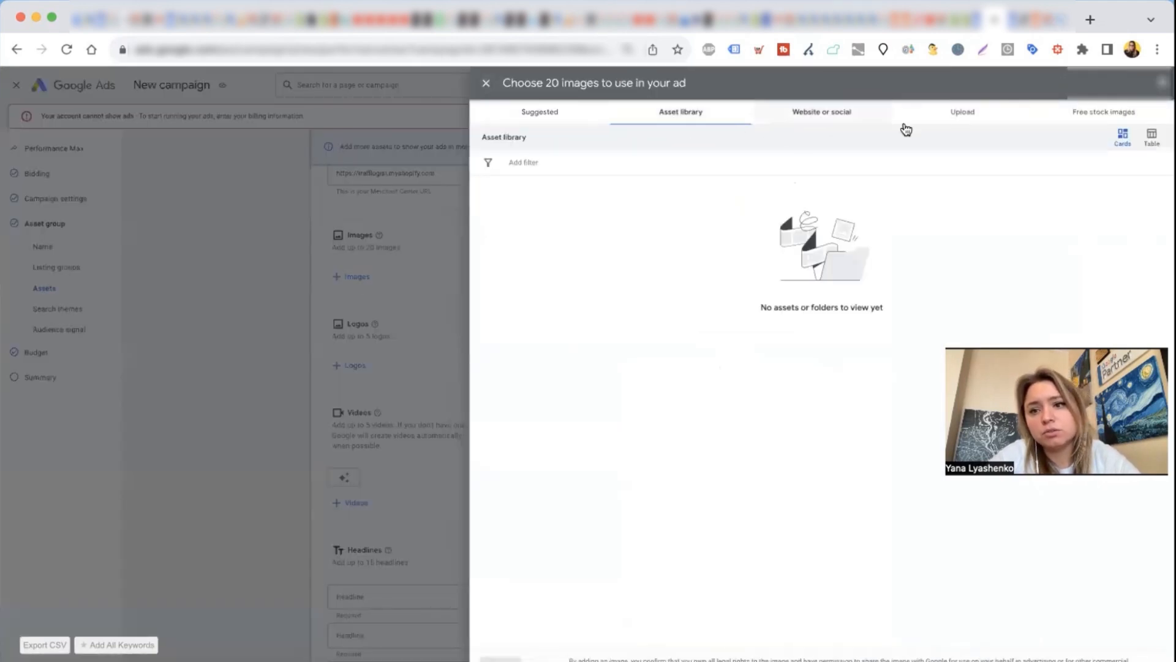
pyautogui.click(485, 84)
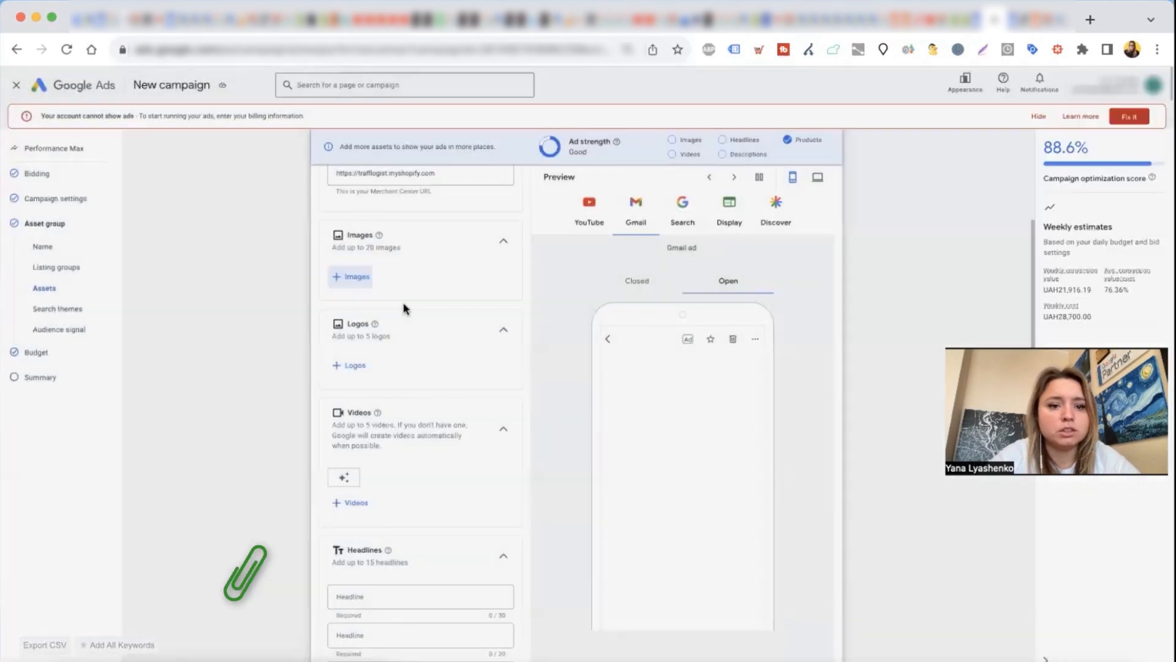
# Step: Review the headline ideas for the asset group under both suggestions and the asset library, and close them without choosing any
pyautogui.scroll(-2, 402, 310)
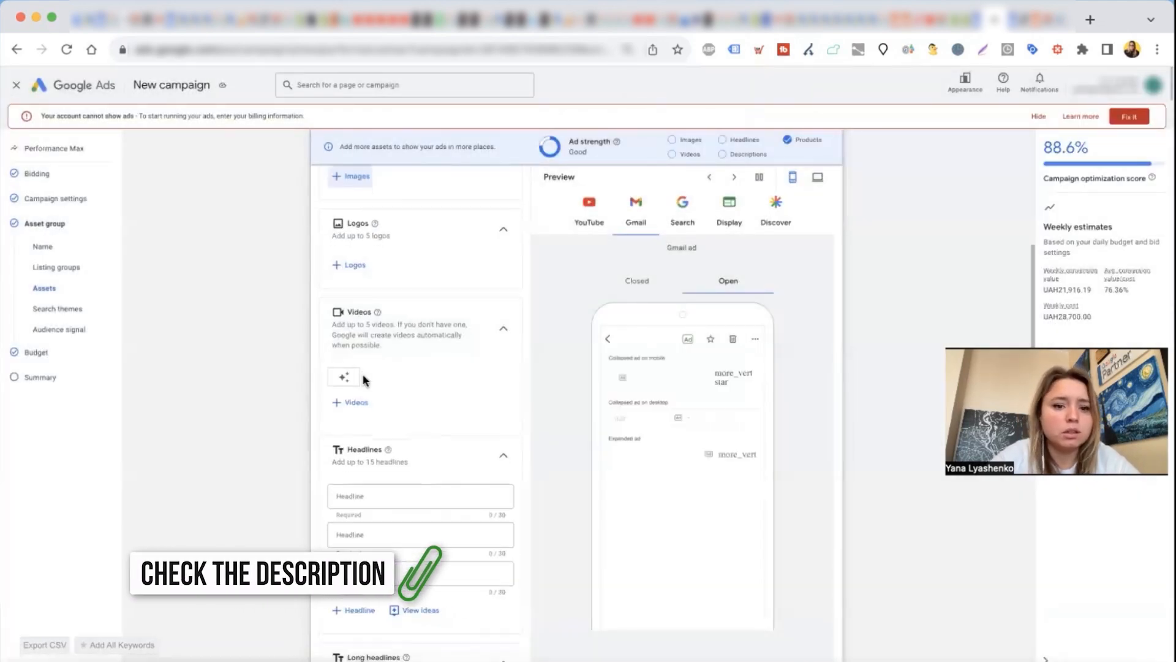
pyautogui.scroll(-3, 363, 380)
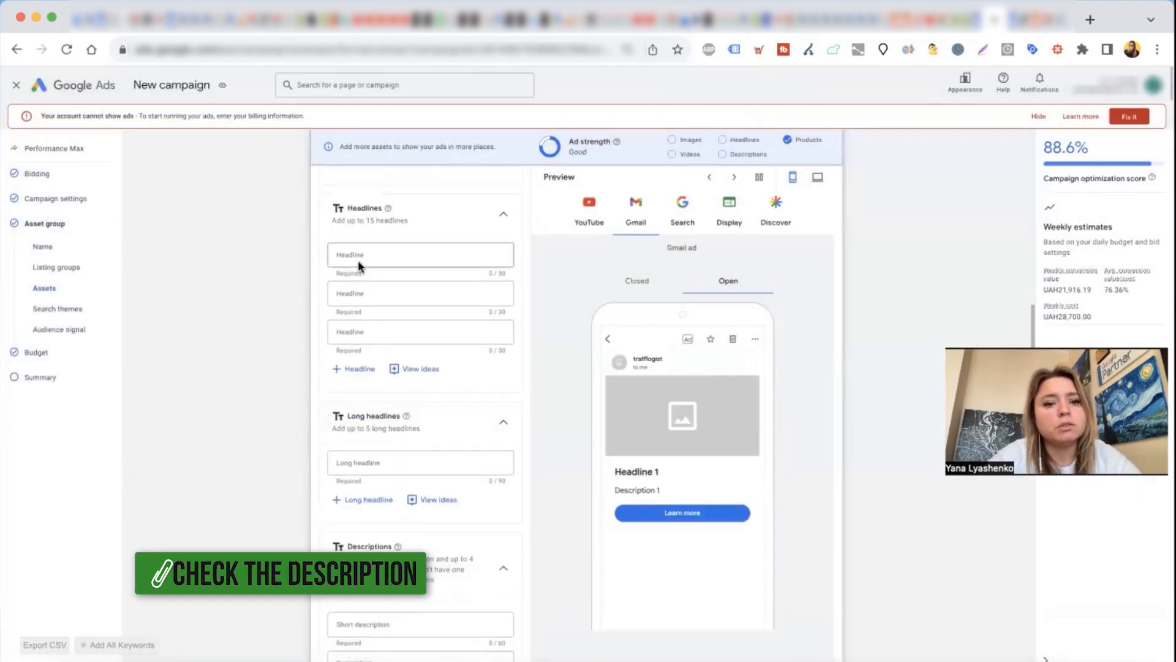
pyautogui.click(417, 375)
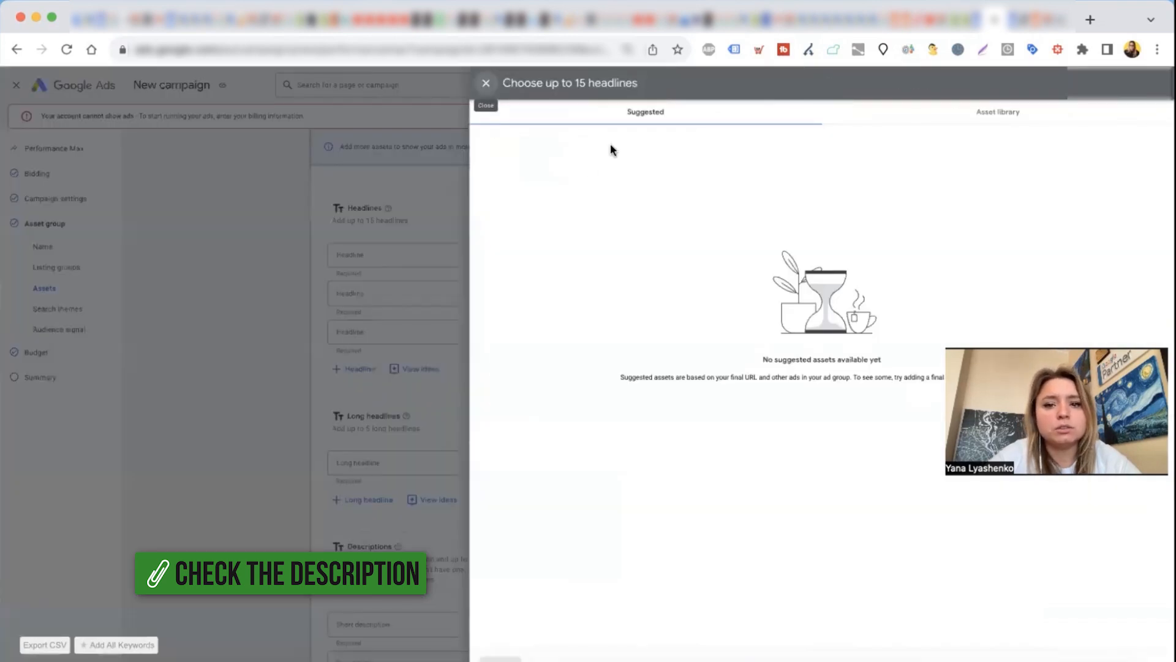
pyautogui.click(971, 119)
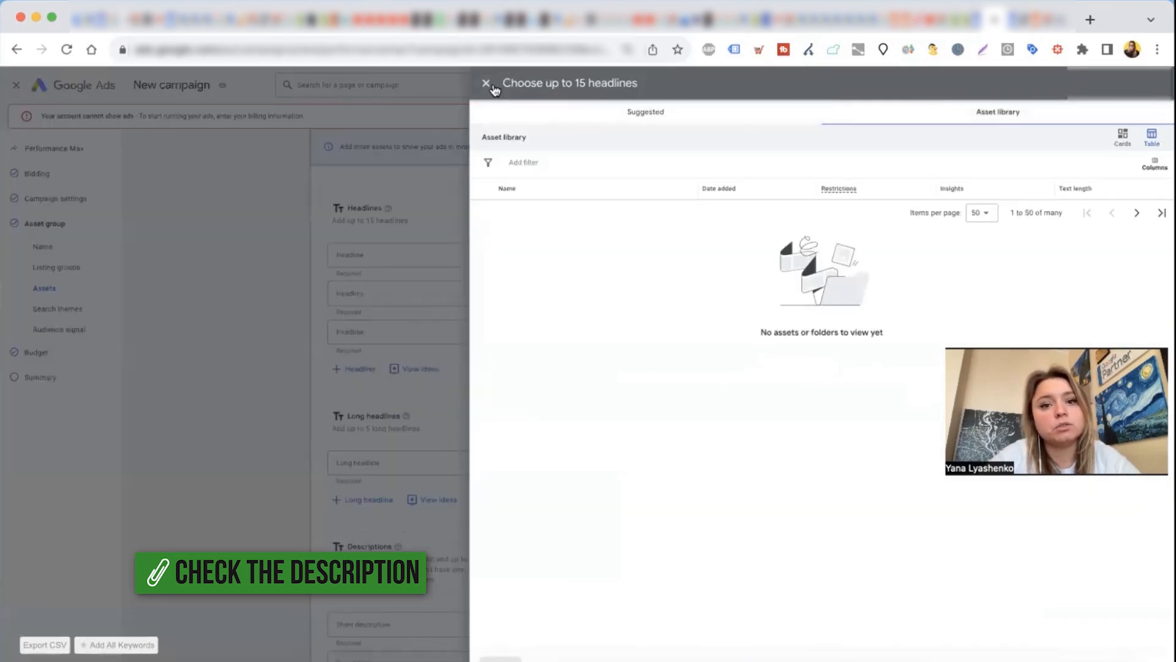
pyautogui.click(487, 84)
# Step: Look over the asset group's long headlines, descriptions, business name, sitelinks, call to action, search themes and audience signal sections
pyautogui.scroll(-2, 428, 357)
pyautogui.scroll(-1, 431, 360)
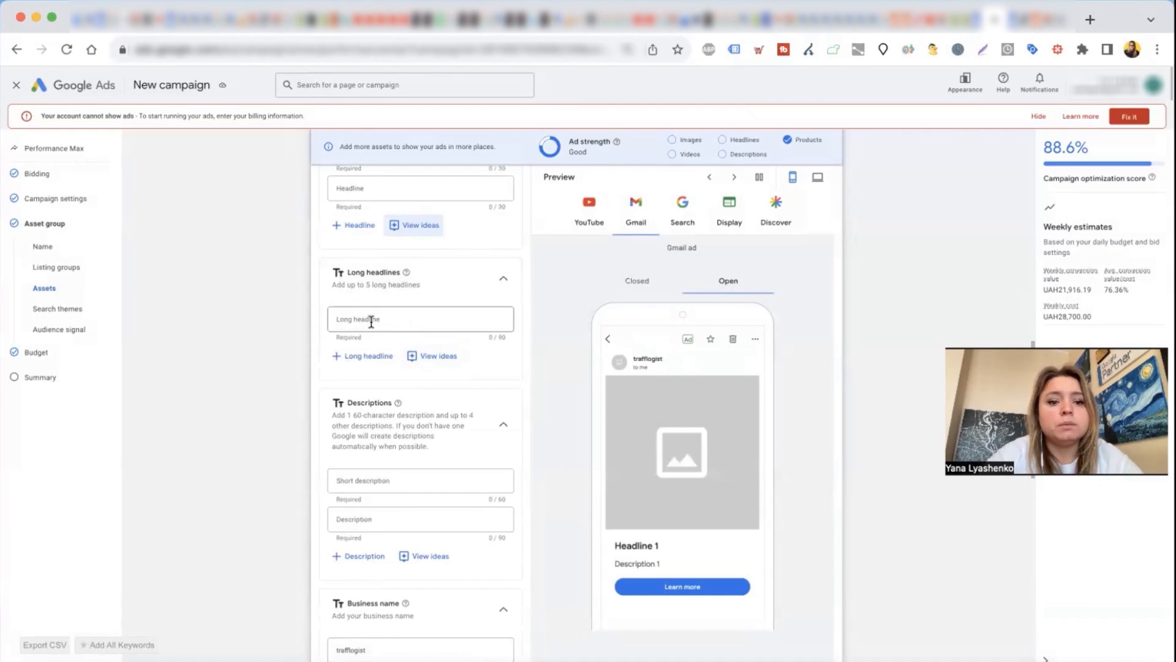
pyautogui.scroll(-4, 376, 320)
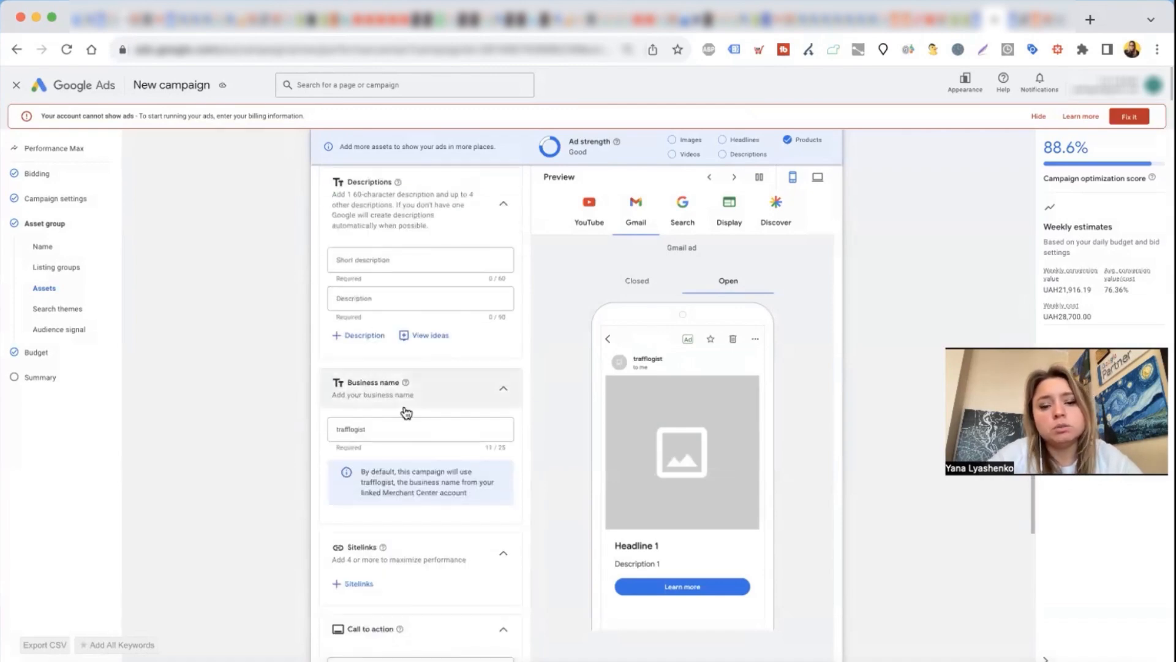
pyautogui.scroll(-6, 402, 513)
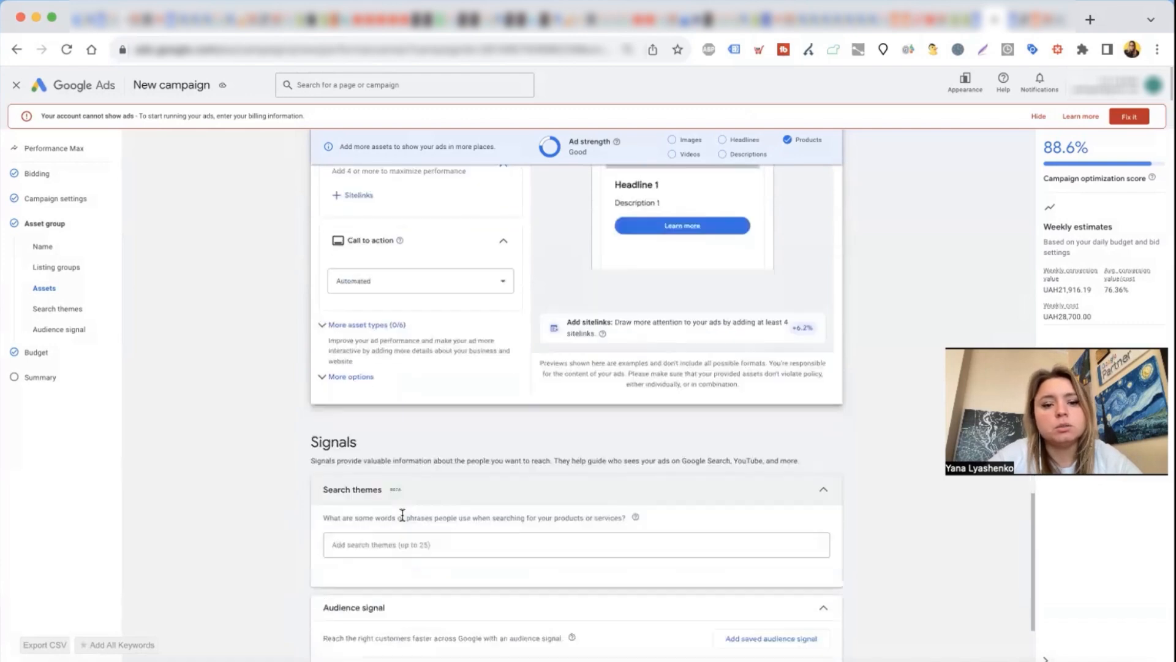
pyautogui.scroll(-3, 402, 515)
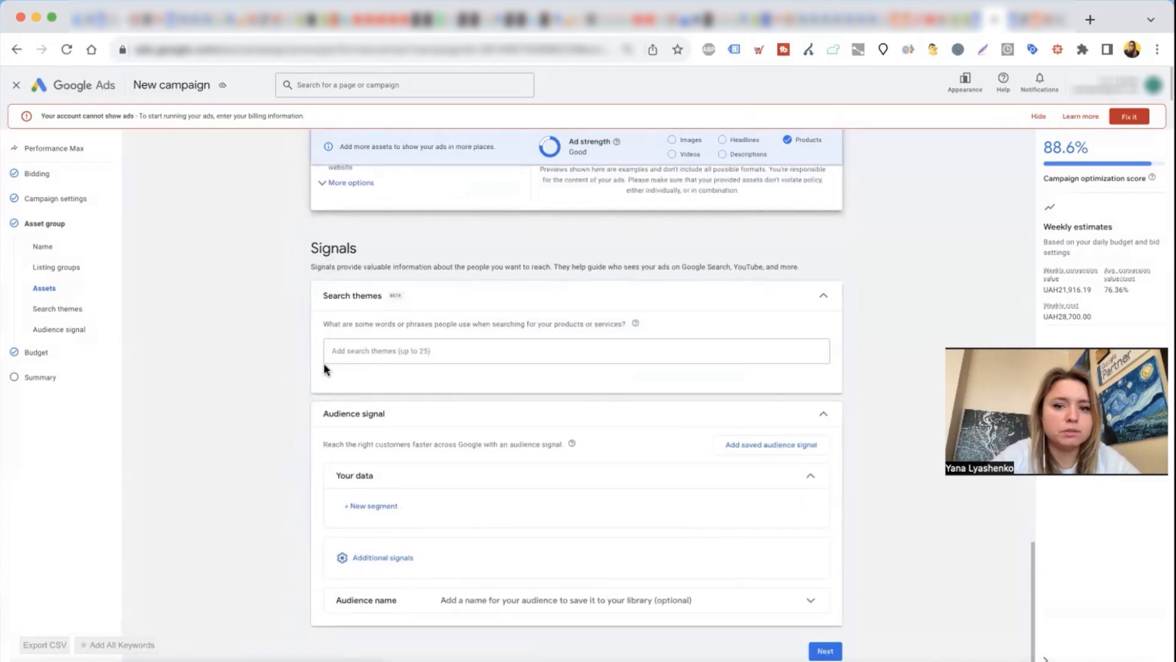
# Step: Exit the new campaign draft and open the asset groups of the existing Performance Max-1 campaign
pyautogui.click(17, 86)
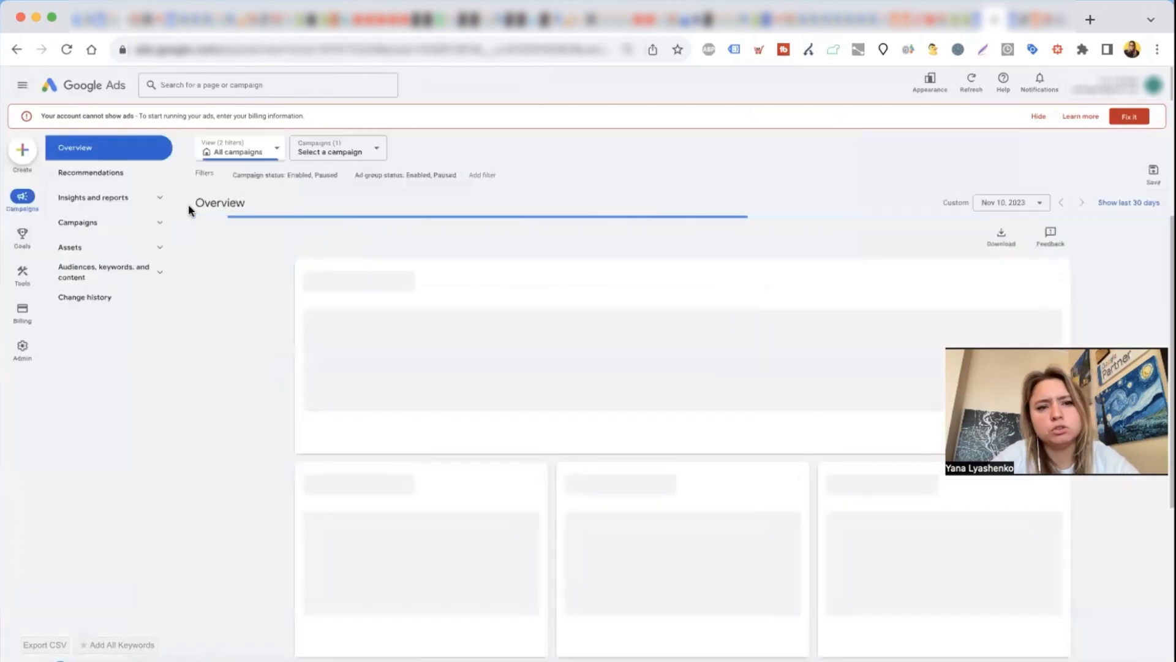
pyautogui.click(91, 224)
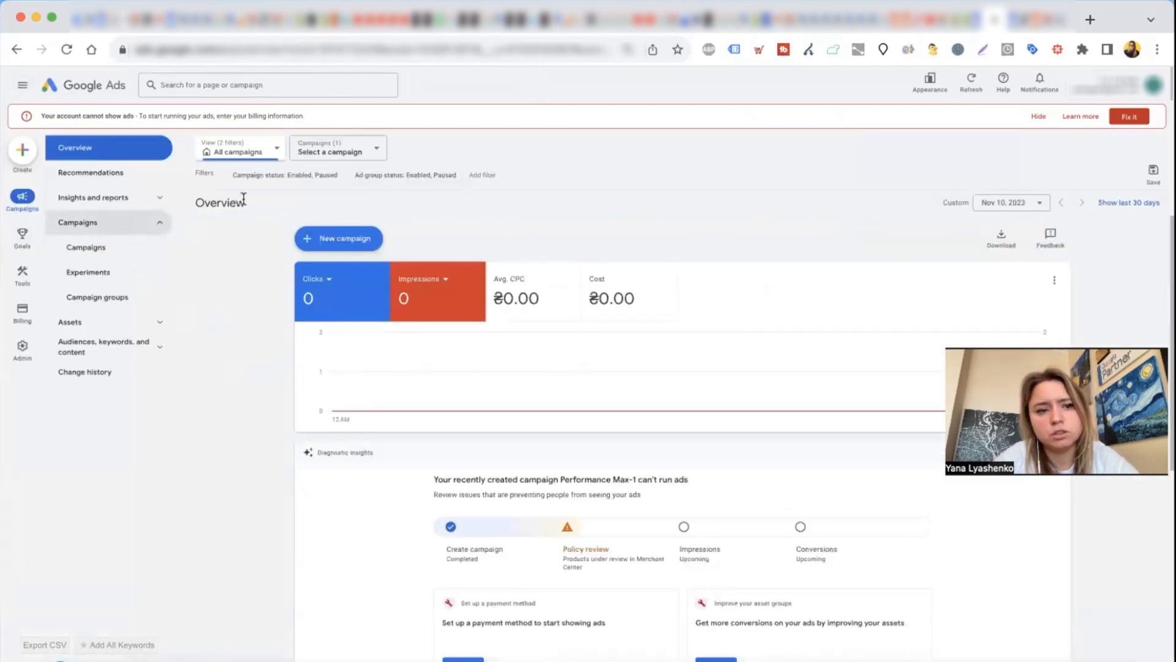
pyautogui.click(107, 248)
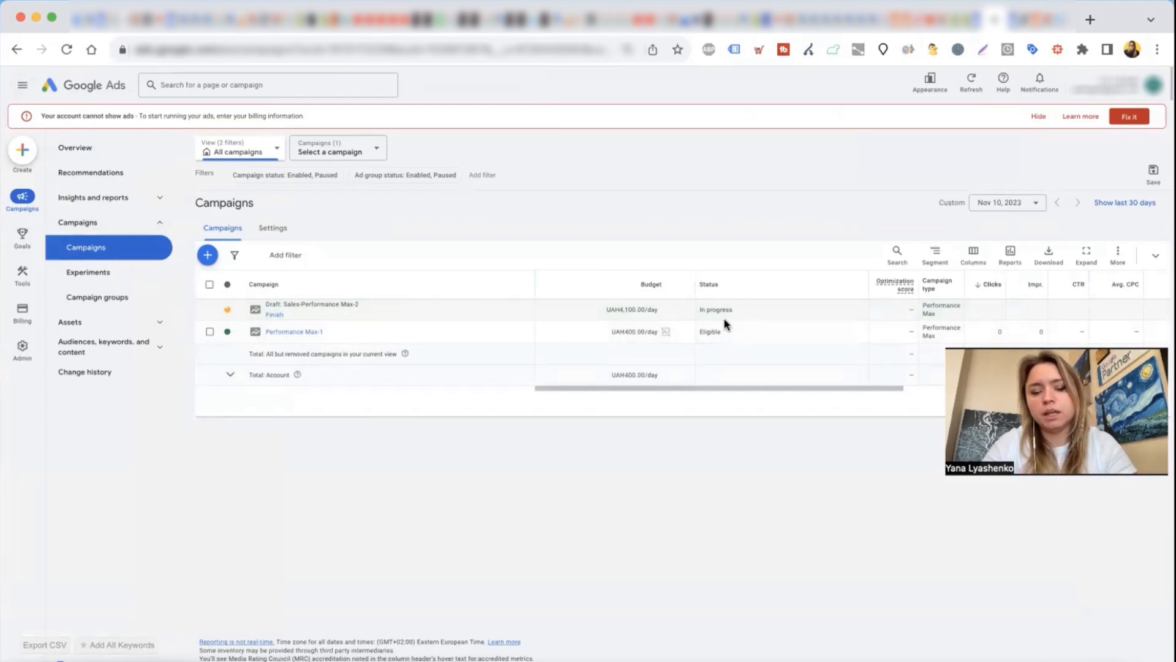
pyautogui.click(287, 332)
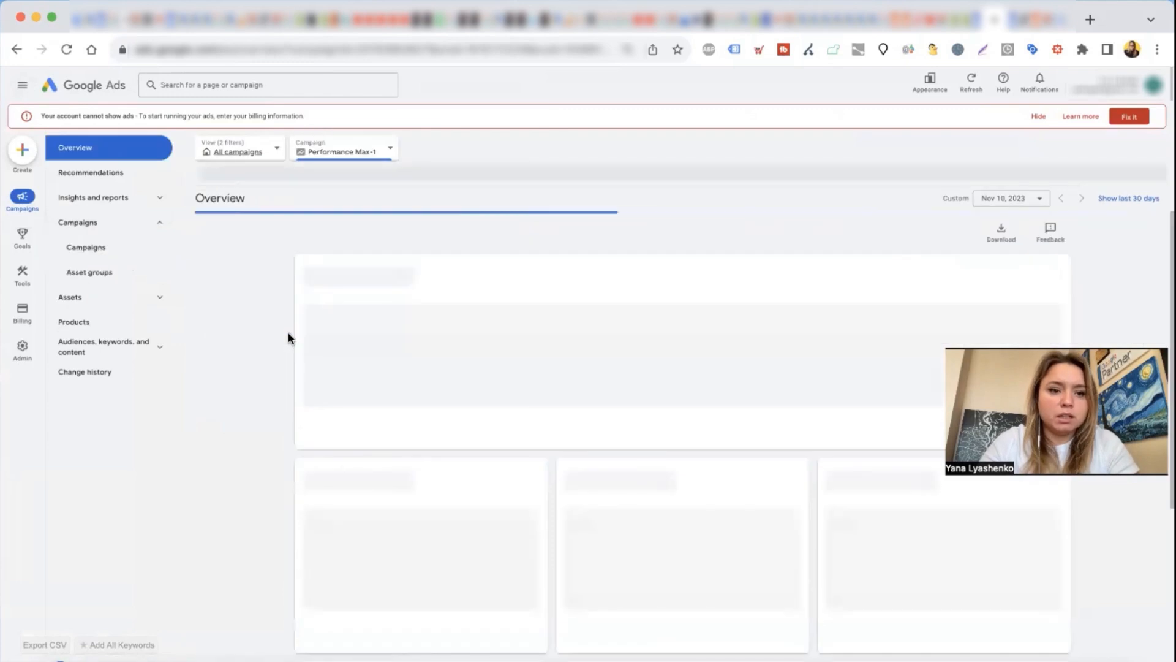
pyautogui.click(95, 279)
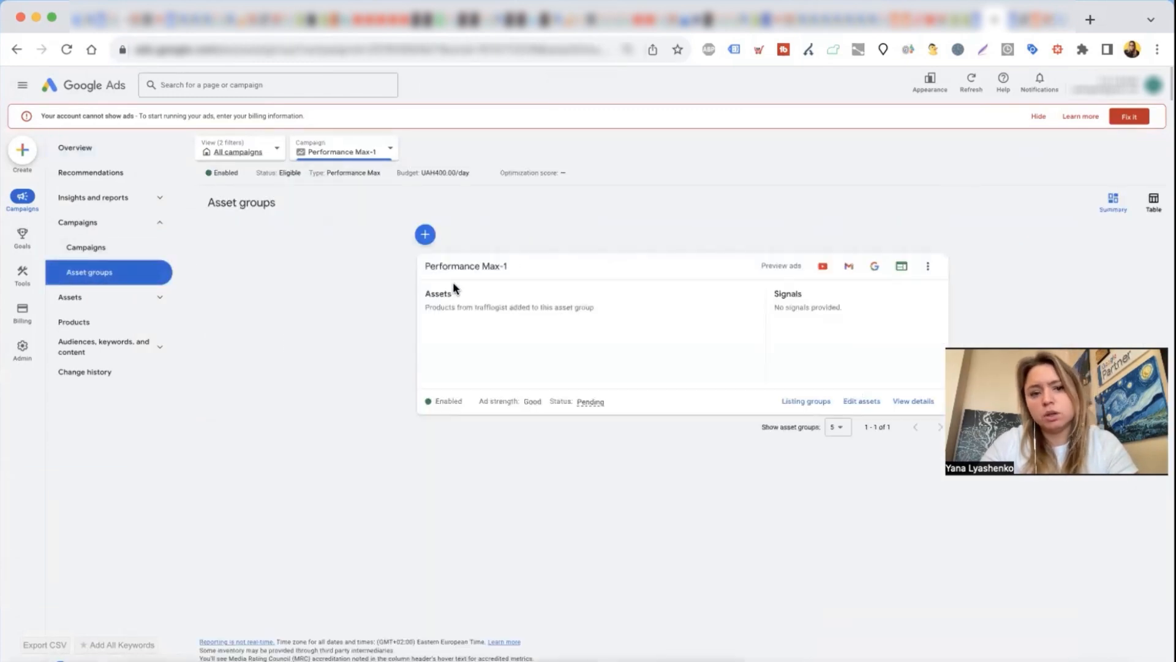
# Step: Open the signals of the Performance Max-1 asset group for editing and review the segment types available for a new data segment
pyautogui.moveTo(454, 289); pyautogui.dragTo(544, 356)
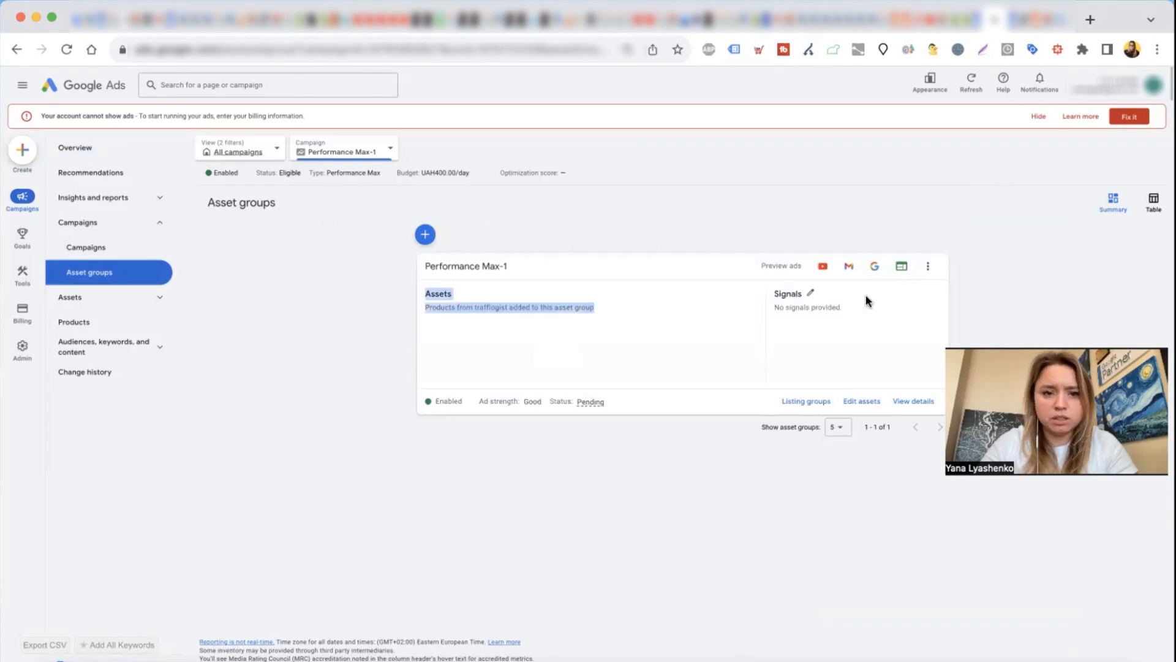
pyautogui.moveTo(775, 294); pyautogui.dragTo(851, 331)
pyautogui.click(820, 353)
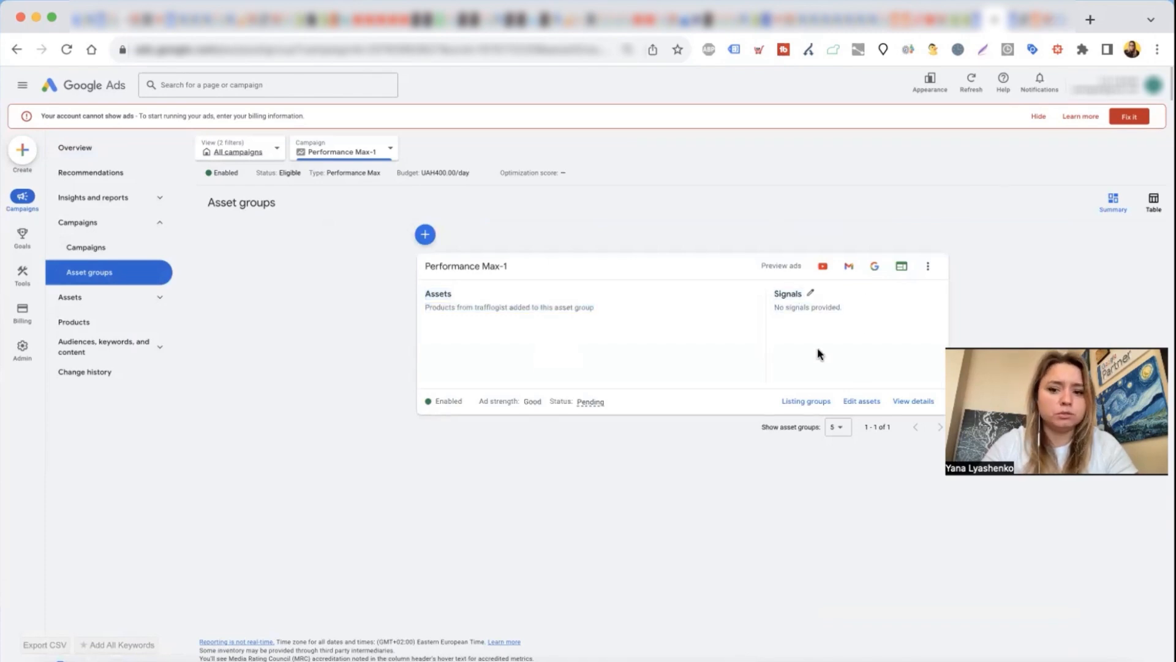
pyautogui.click(812, 295)
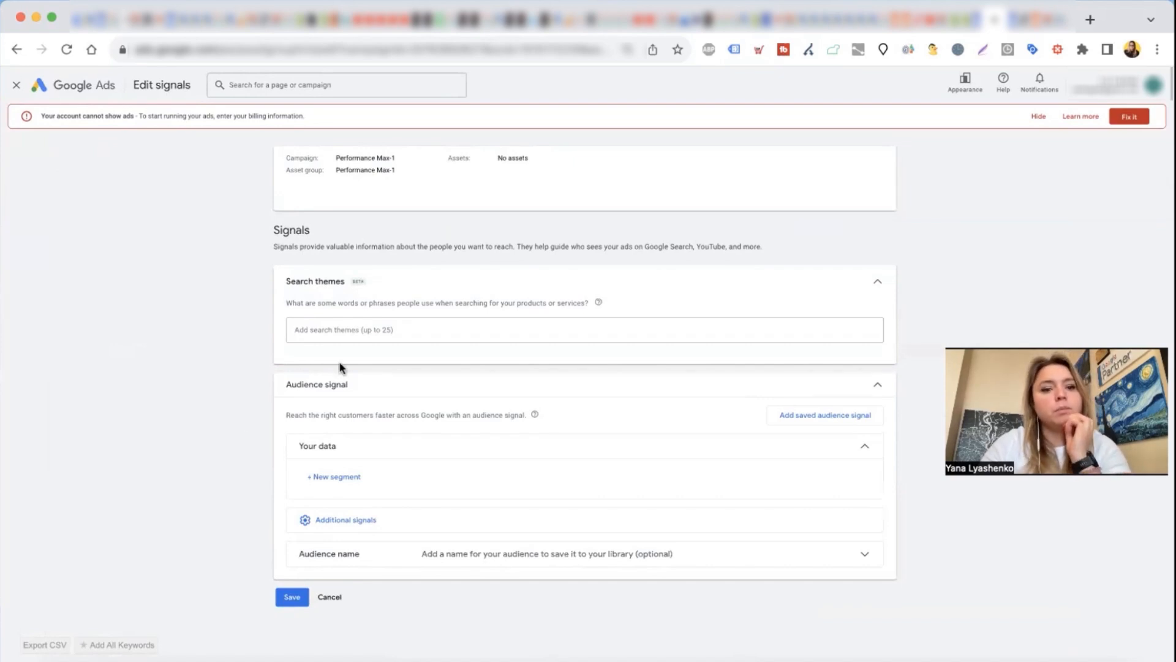
pyautogui.click(338, 330)
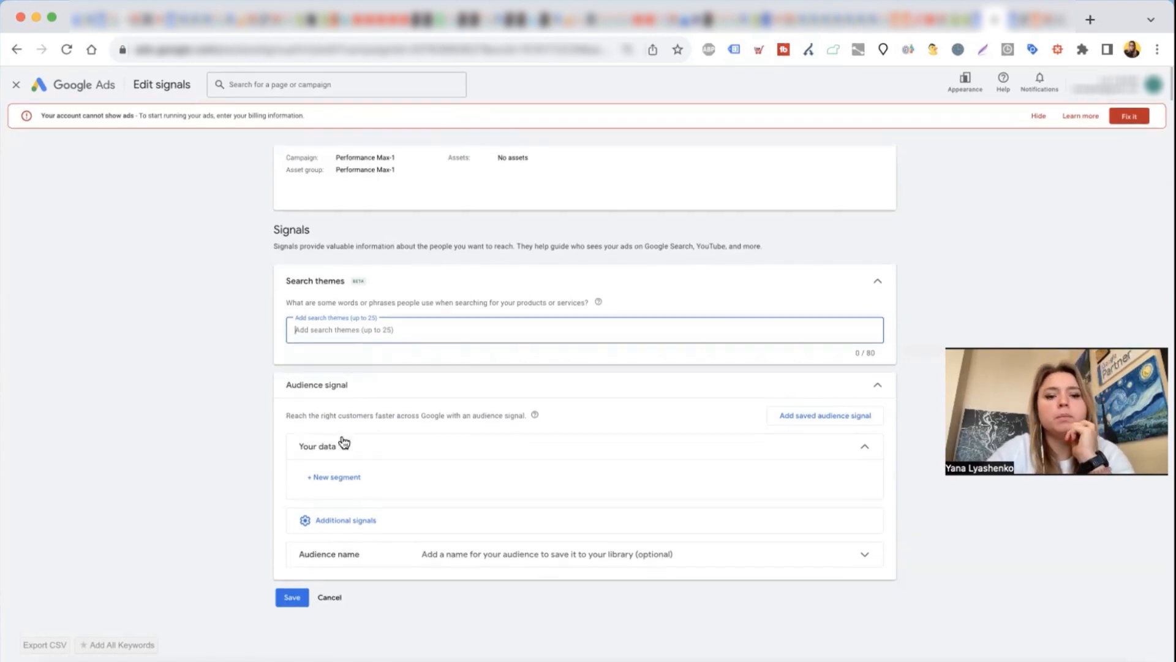
pyautogui.click(333, 478)
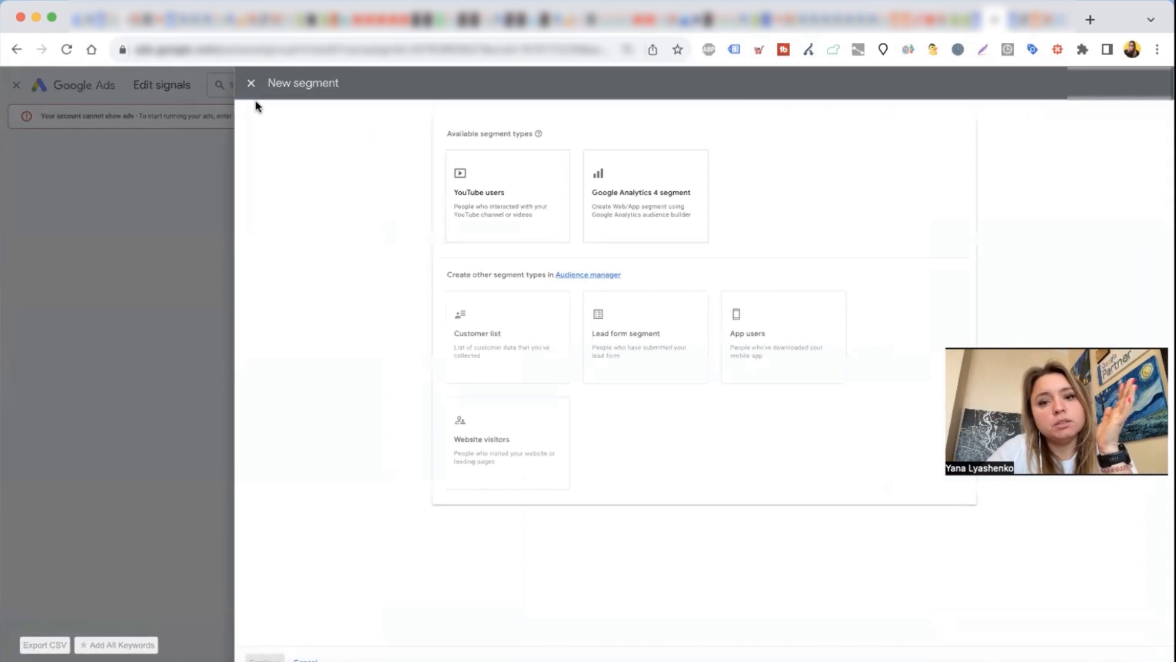
pyautogui.click(250, 83)
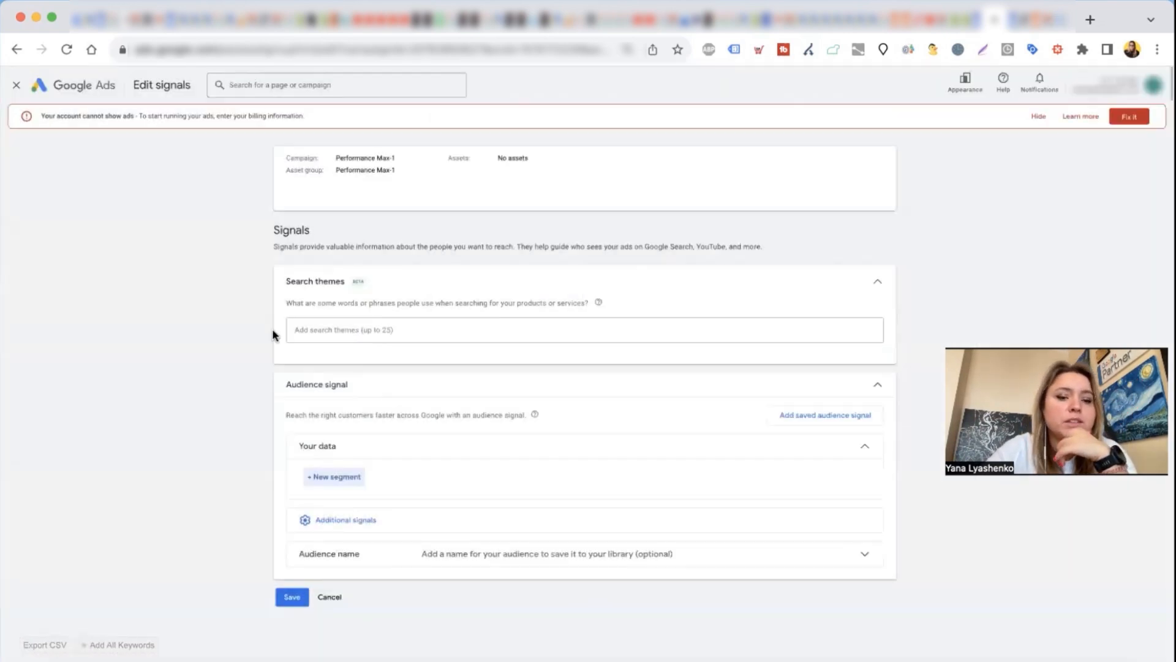
# Step: Show the additional audience signals and browse the interests and detailed demographics categories without selecting any
pyautogui.click(313, 520)
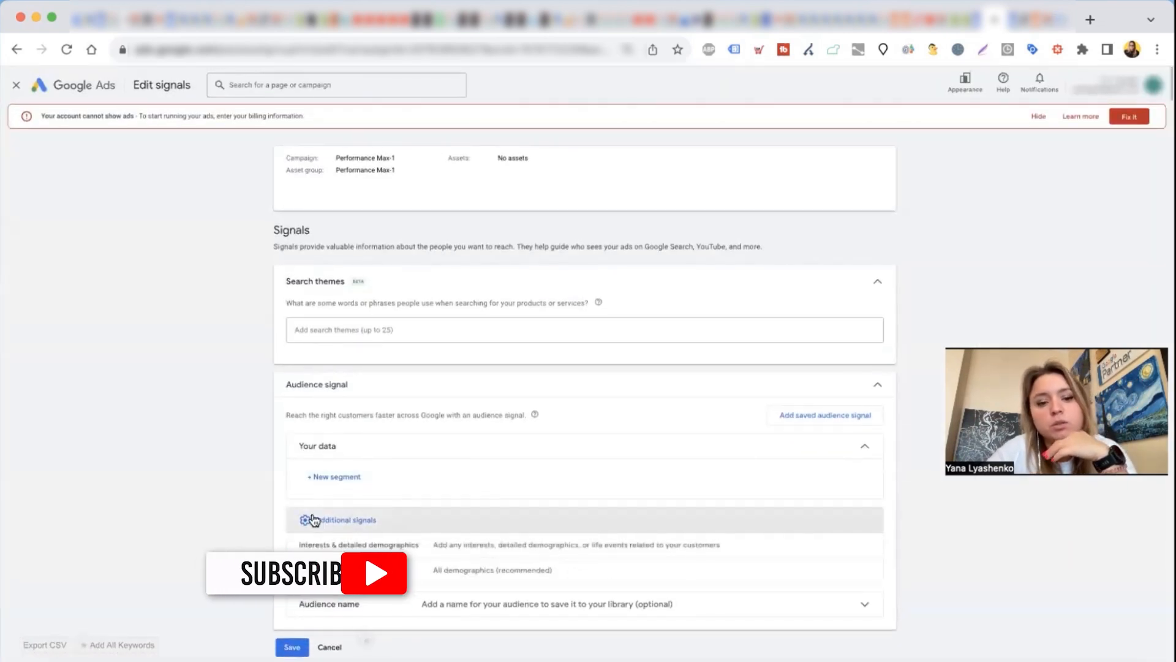
pyautogui.click(442, 544)
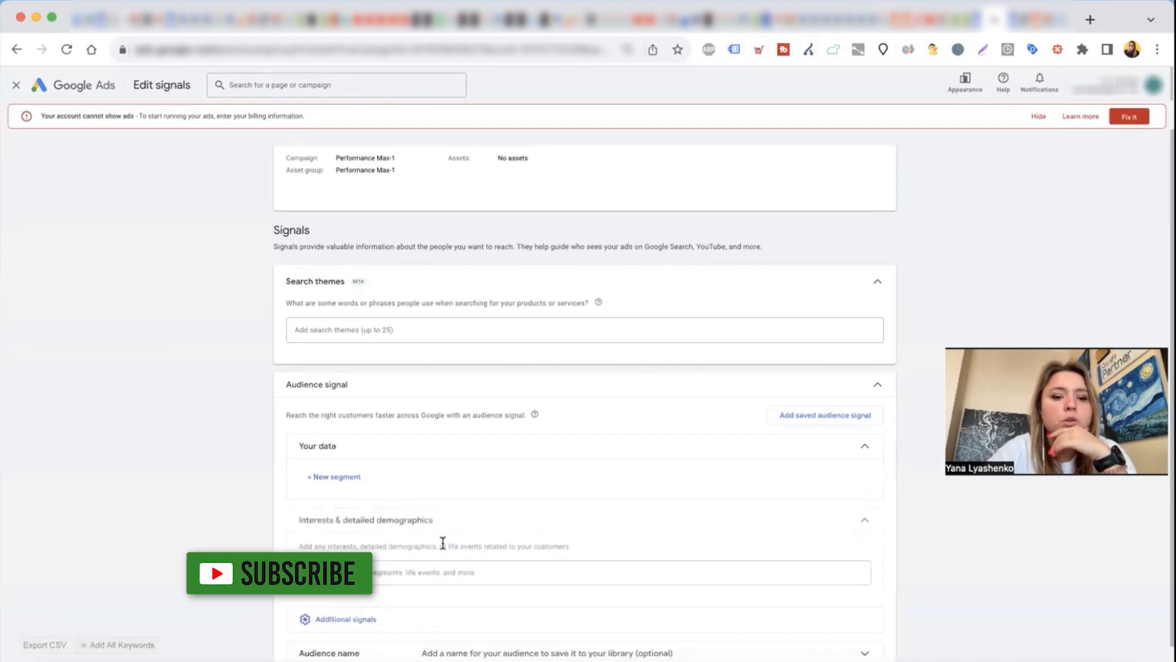
pyautogui.scroll(-2, 442, 543)
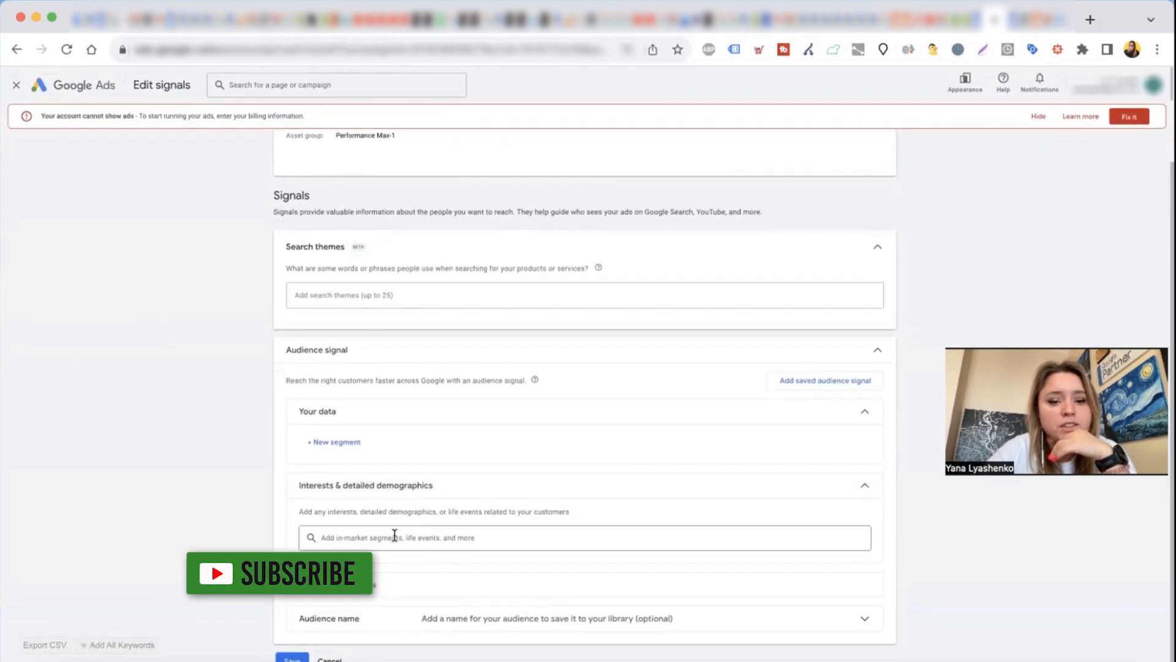
pyautogui.click(395, 537)
pyautogui.click(392, 534)
pyautogui.click(399, 582)
pyautogui.scroll(-3, 399, 593)
pyautogui.scroll(-3, 353, 619)
pyautogui.click(390, 541)
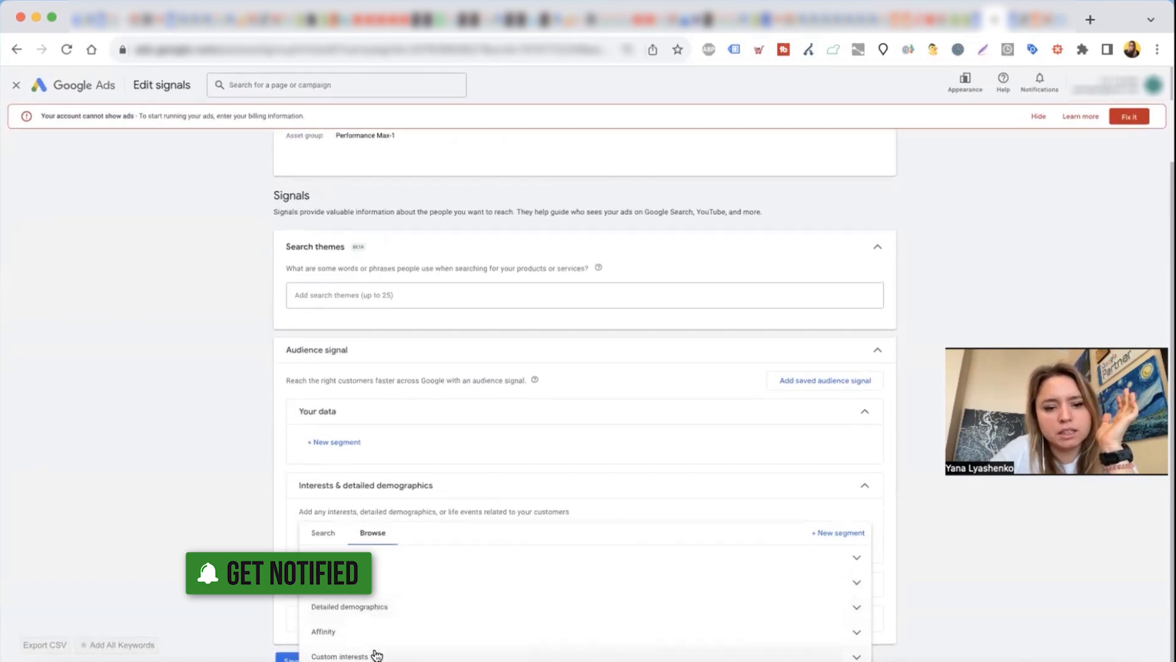
pyautogui.press('Escape')
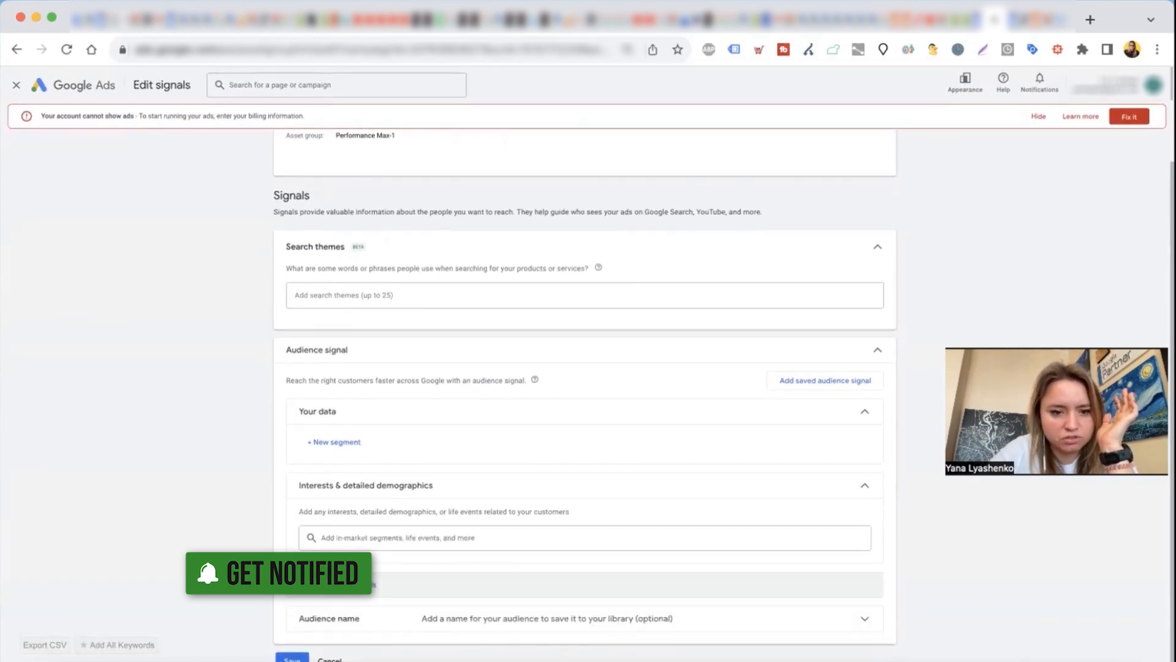
# Step: Review the audience signal's demographics, including parental status and household income, and cancel editing the signals
pyautogui.click(359, 594)
pyautogui.scroll(-1, 360, 594)
pyautogui.click(398, 589)
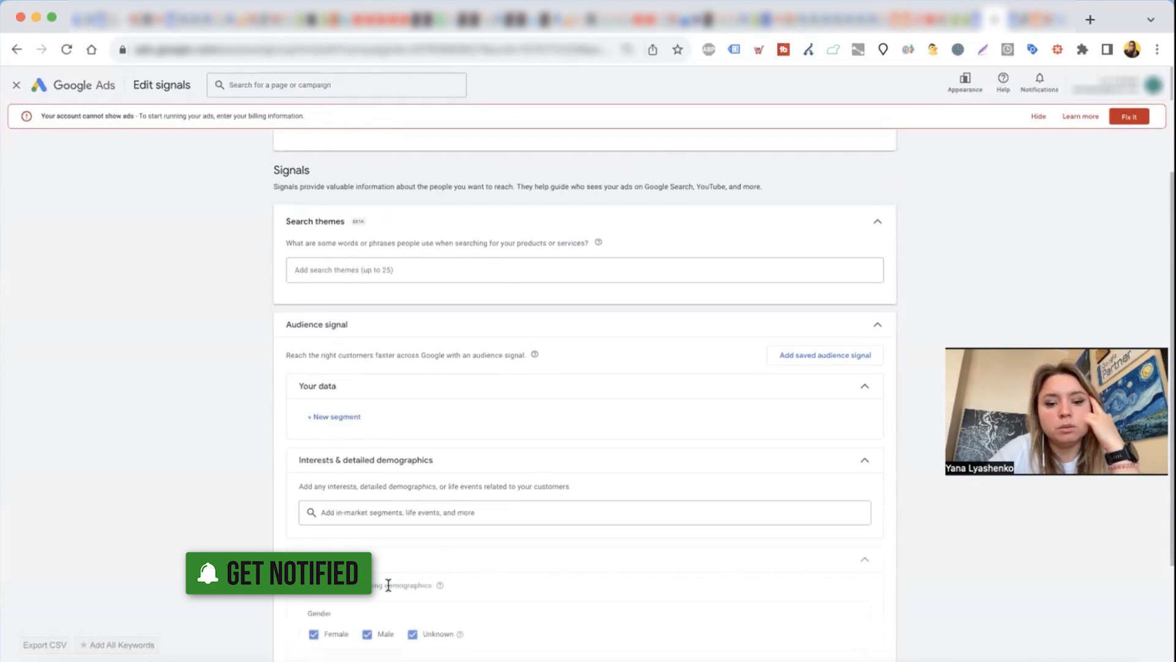
pyautogui.scroll(-3, 389, 582)
pyautogui.click(361, 576)
pyautogui.scroll(-3, 429, 576)
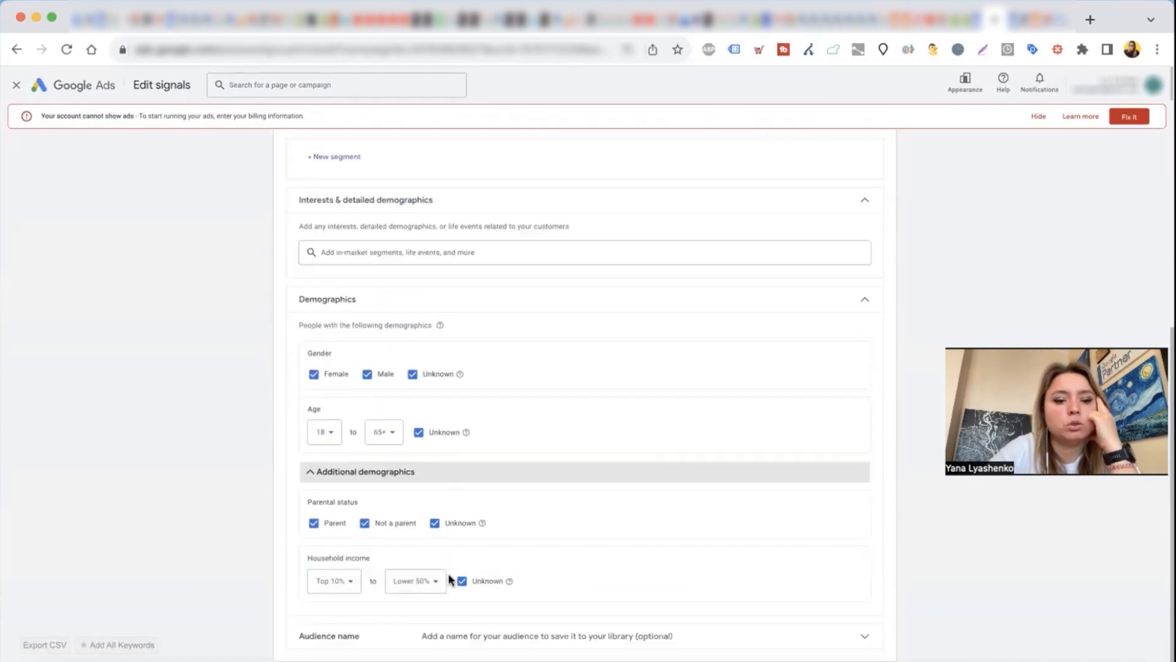
pyautogui.moveTo(306, 545); pyautogui.dragTo(375, 538)
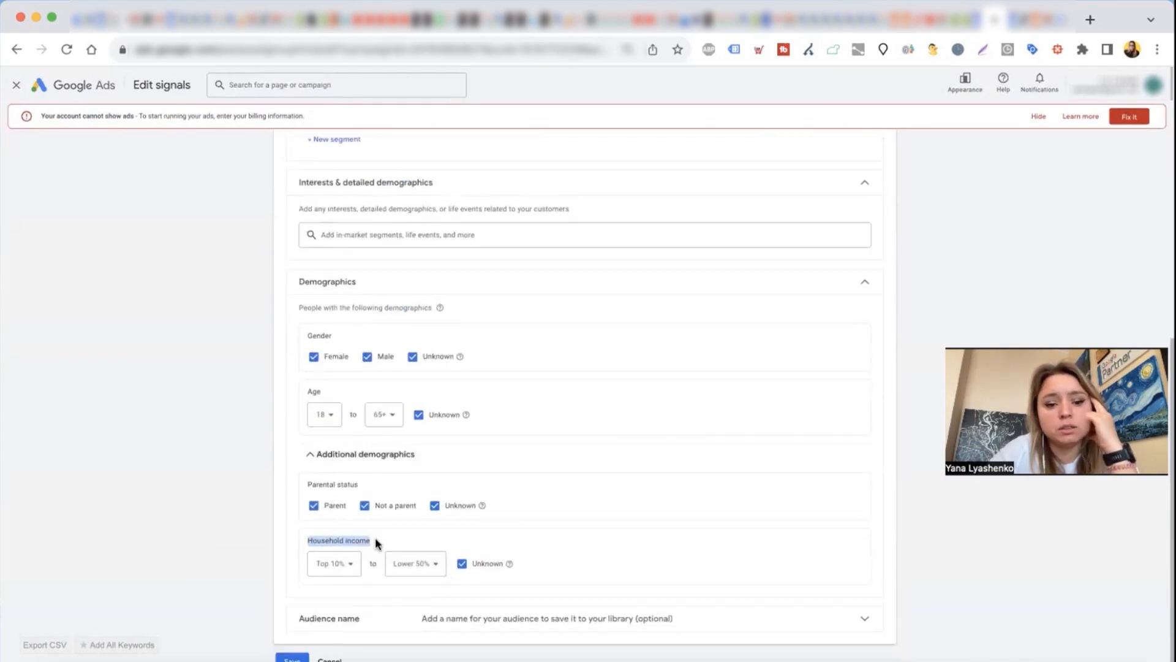
pyautogui.click(461, 563)
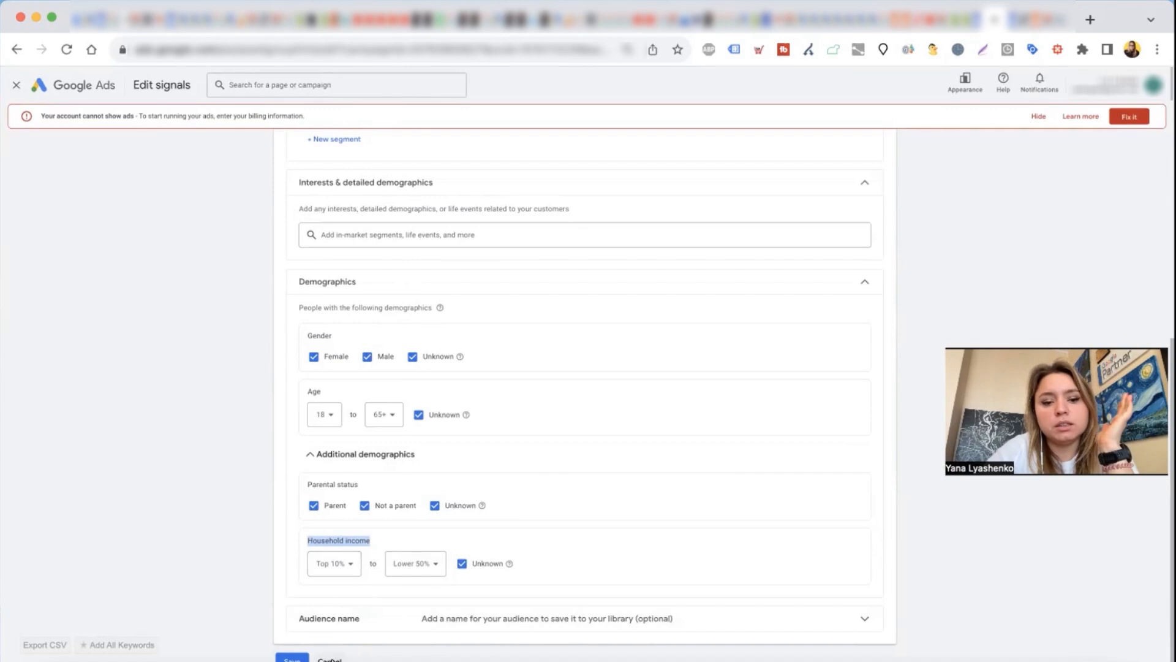
pyautogui.click(331, 659)
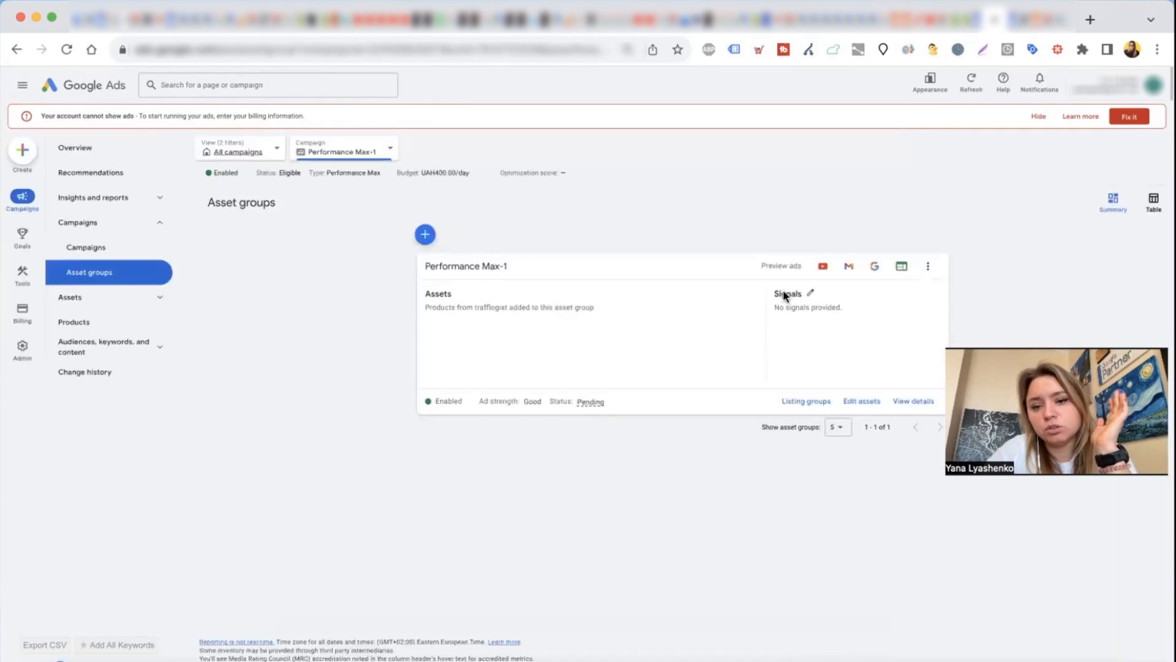
# Step: Leave the asset groups and open the overview of the Performance Max-1 campaign from the campaigns list
pyautogui.click(806, 323)
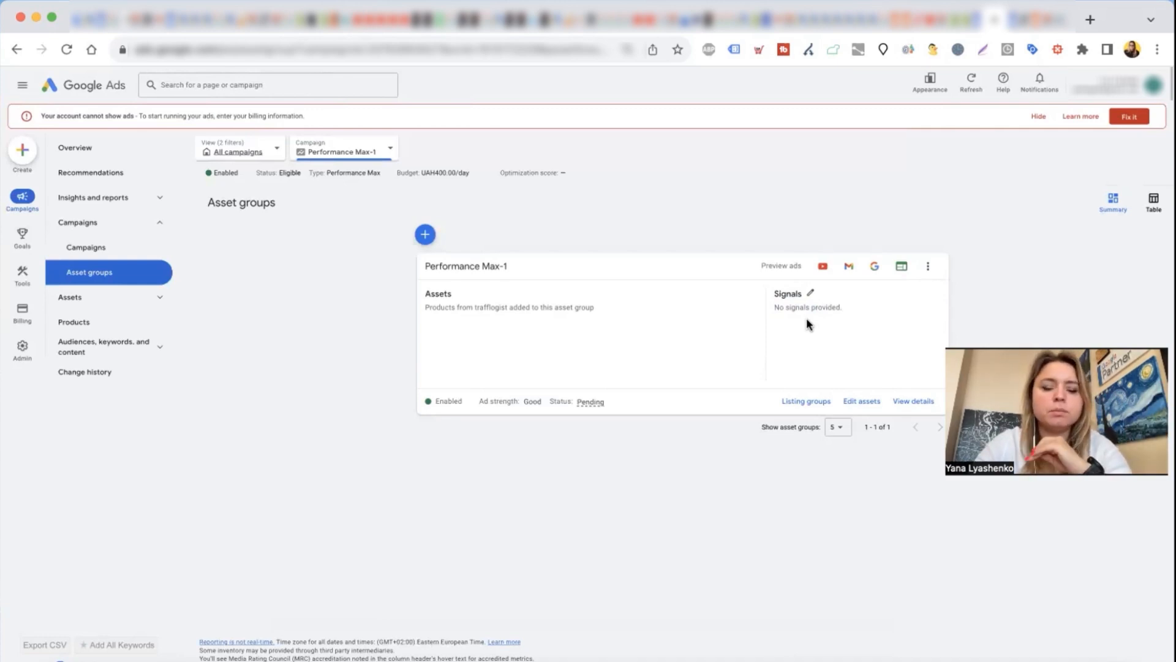
pyautogui.moveTo(809, 321); pyautogui.dragTo(764, 284)
pyautogui.click(102, 251)
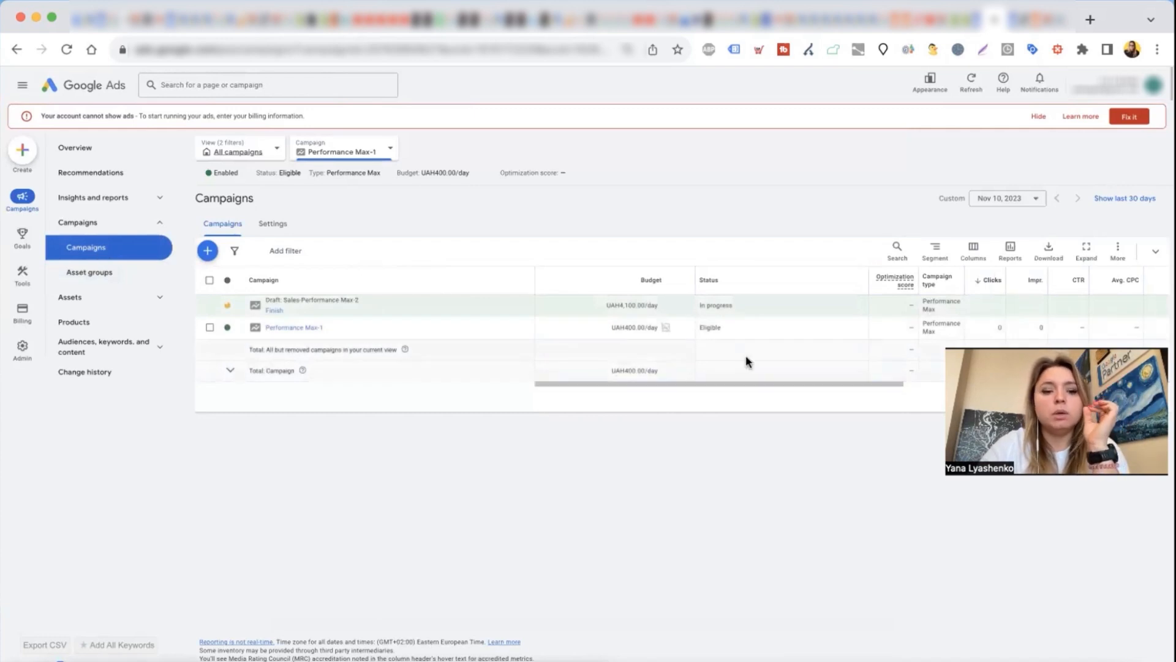
pyautogui.click(274, 331)
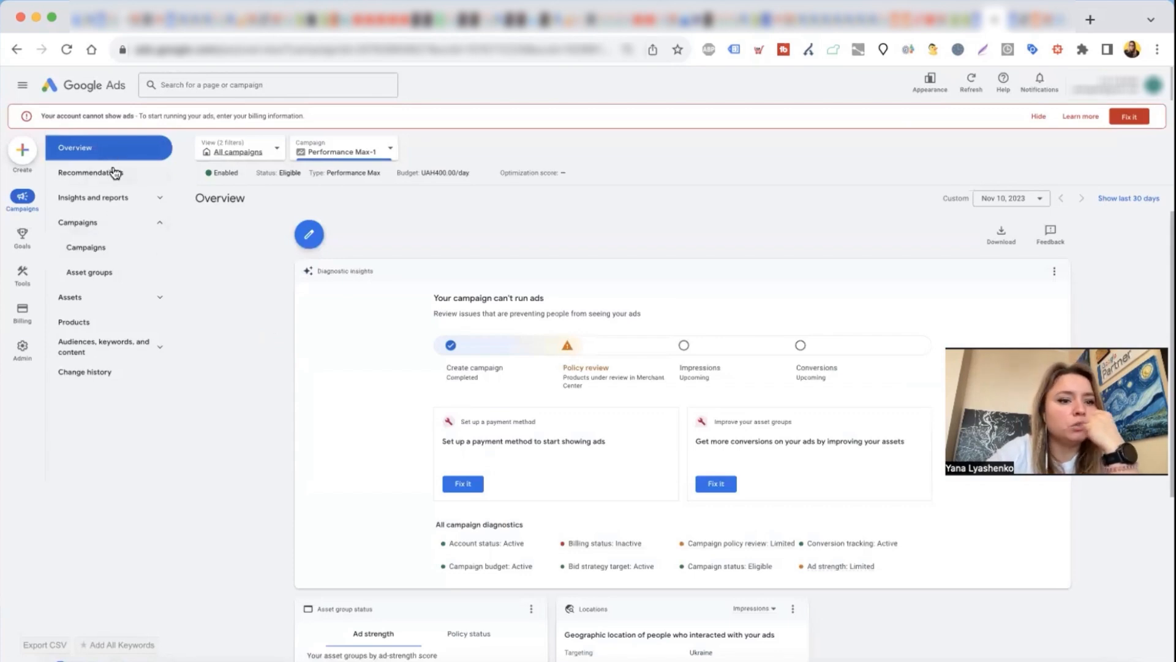
# Step: Browse the campaign's insights and reports, including auction insights, when and where ads showed, the report editor and dashboards, and return to Insights
pyautogui.click(115, 200)
pyautogui.click(109, 229)
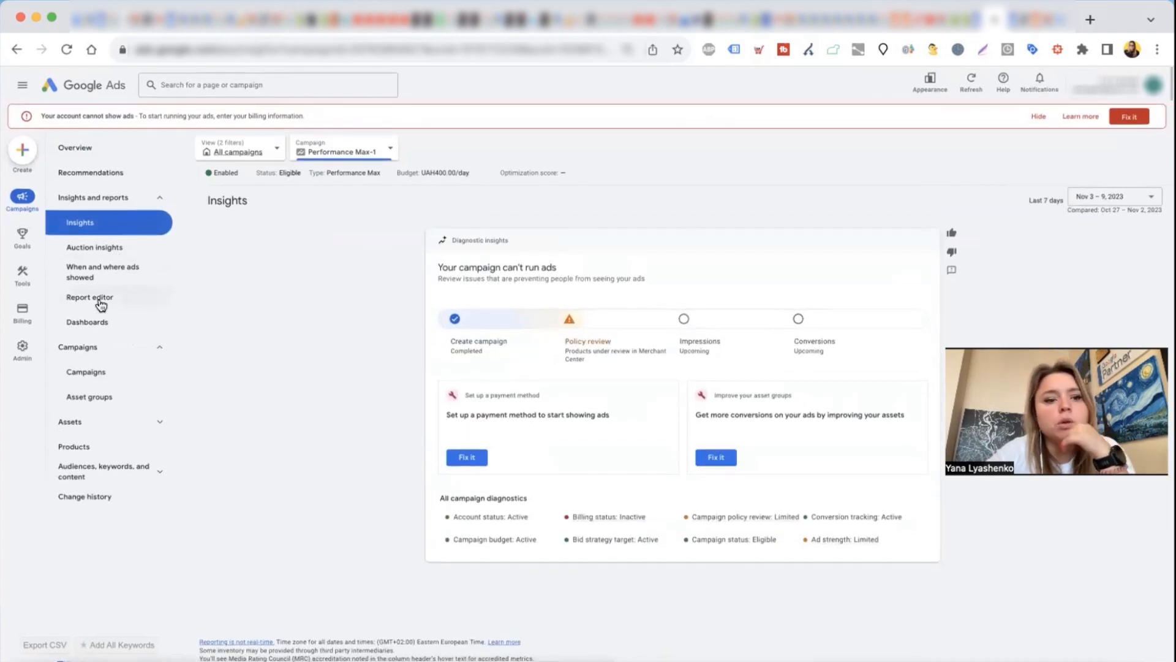
pyautogui.click(84, 249)
pyautogui.click(81, 270)
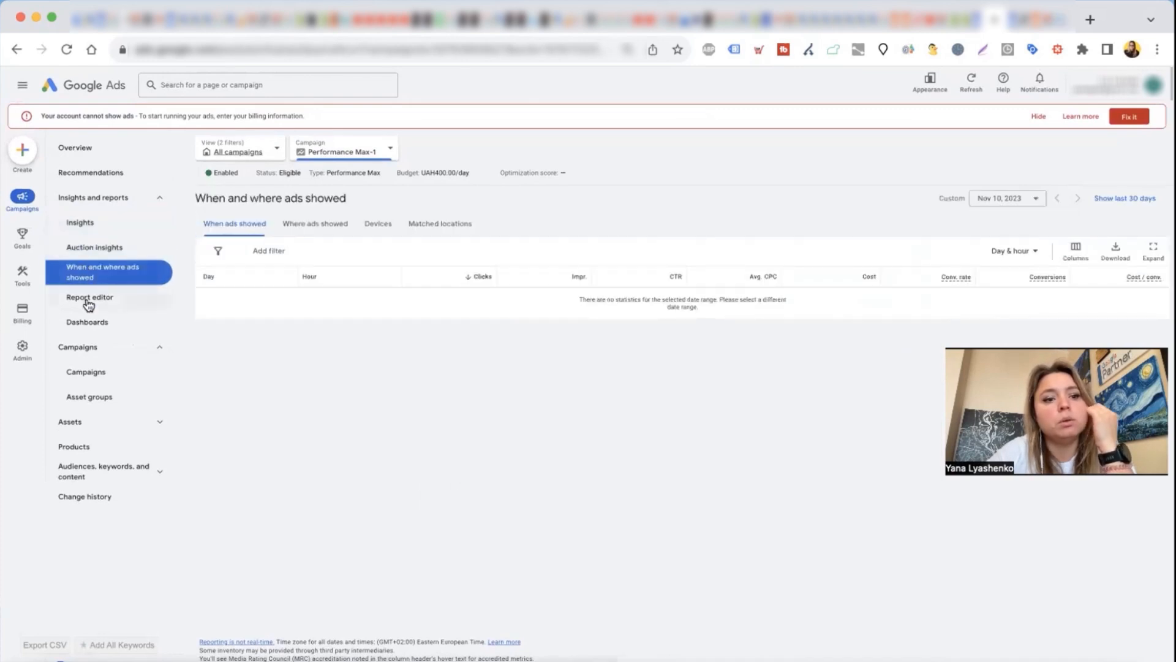
pyautogui.click(88, 300)
pyautogui.click(92, 322)
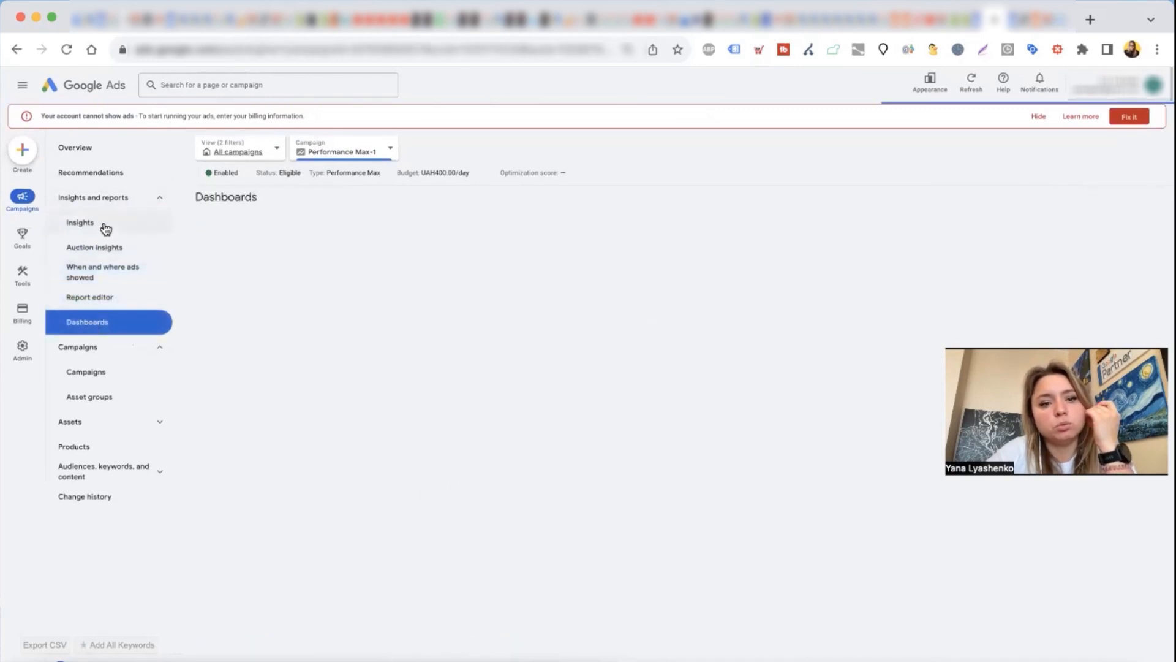
pyautogui.click(105, 229)
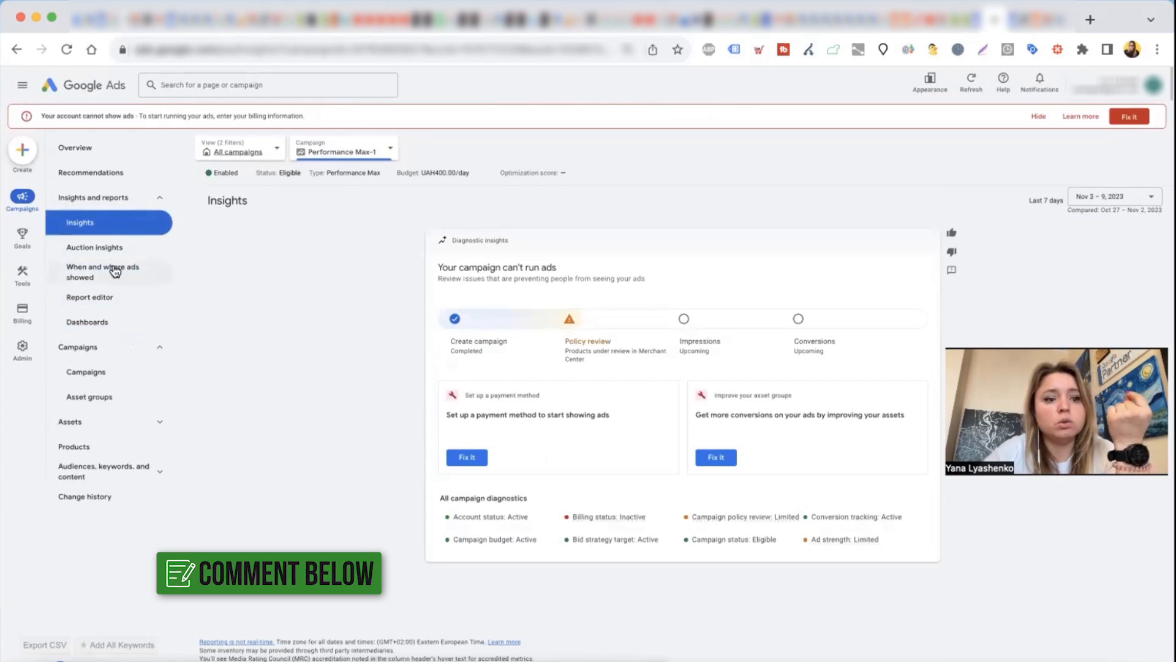
# Step: Show the campaign's auction insights for Shopping, and select Performance Max-1 in the campaigns list
pyautogui.click(111, 248)
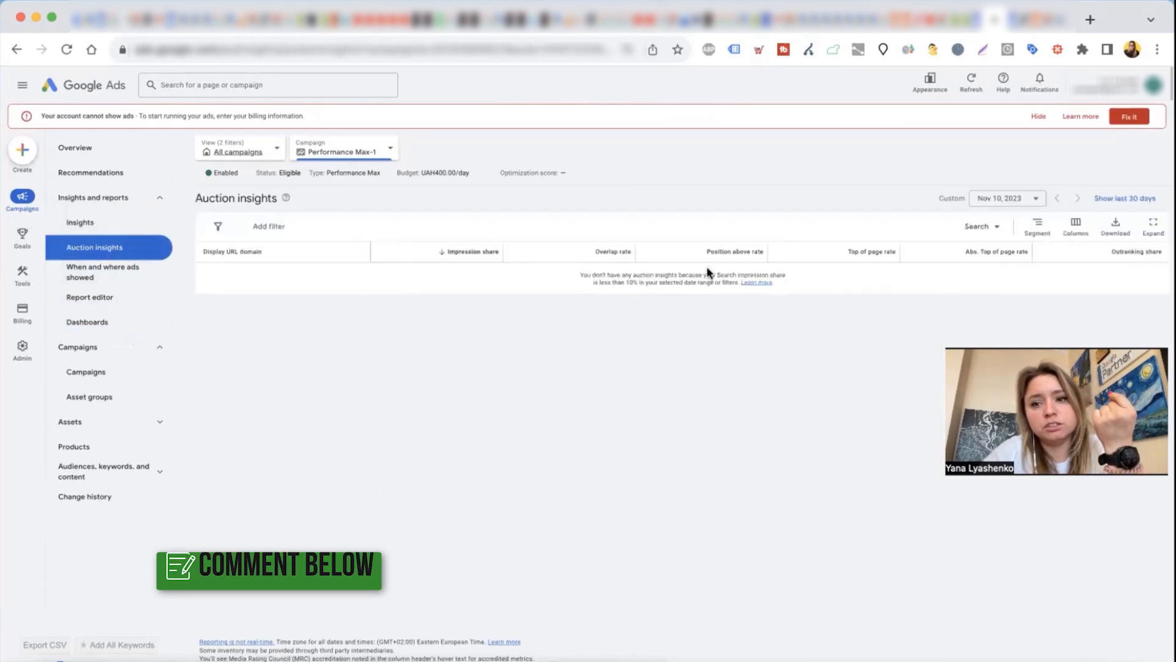
pyautogui.click(982, 227)
pyautogui.click(984, 285)
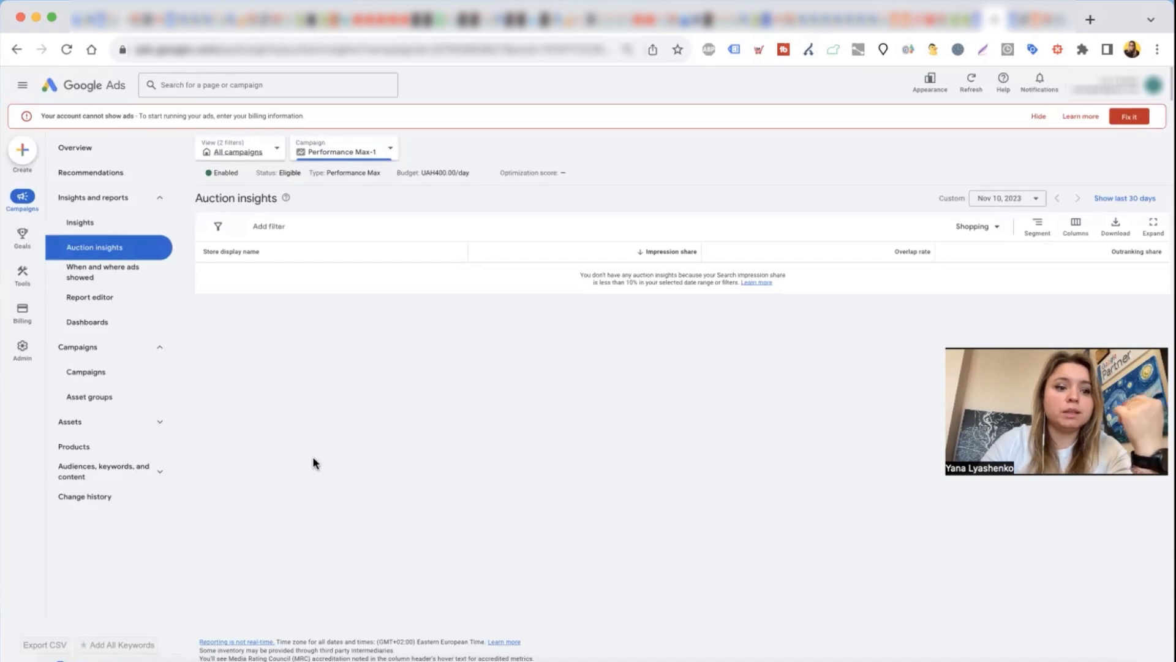
pyautogui.click(93, 374)
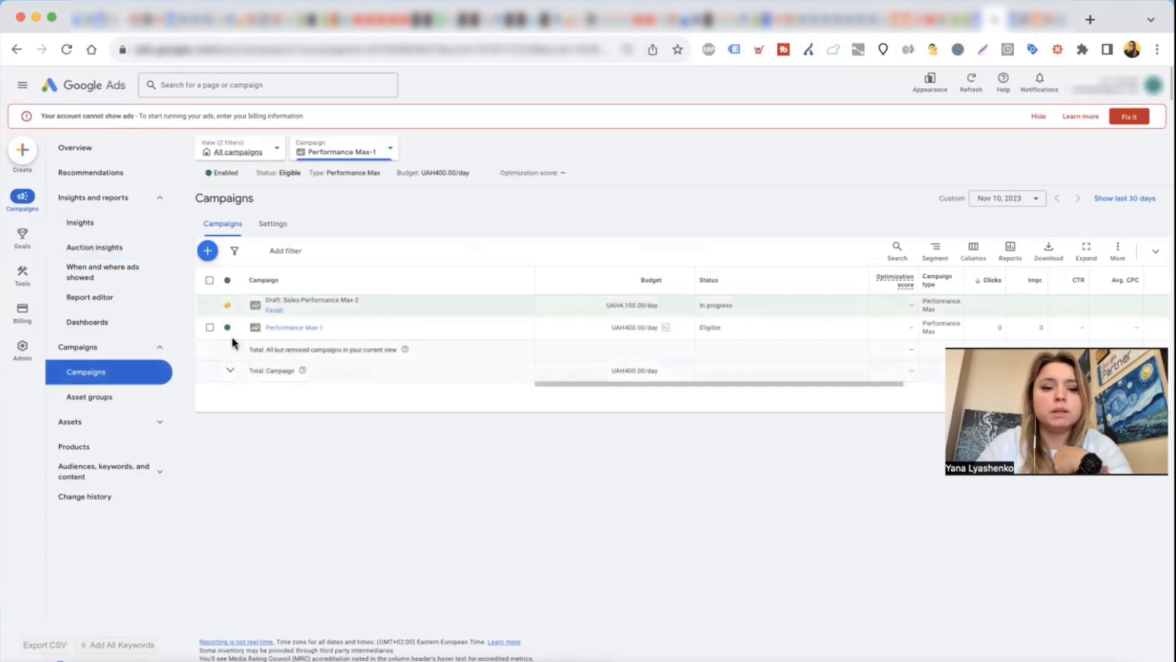
pyautogui.click(210, 328)
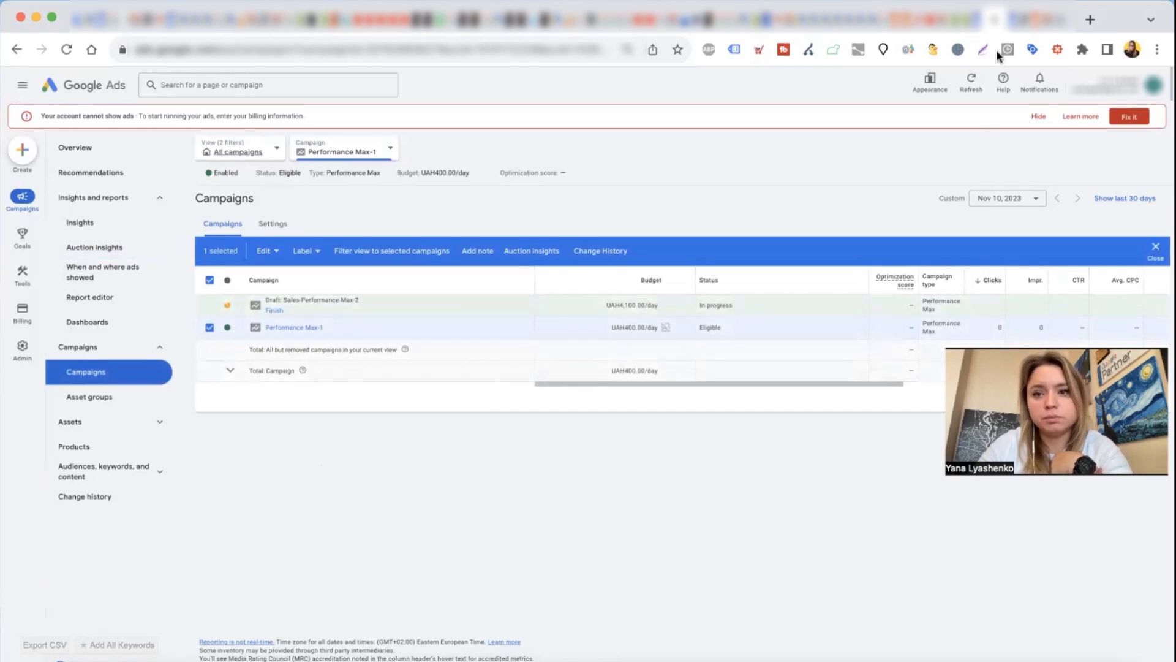
# Step: Switch to Google Merchant Center and review the Short Sleeve T sjort product's description, status and final attributes
pyautogui.click(995, 20)
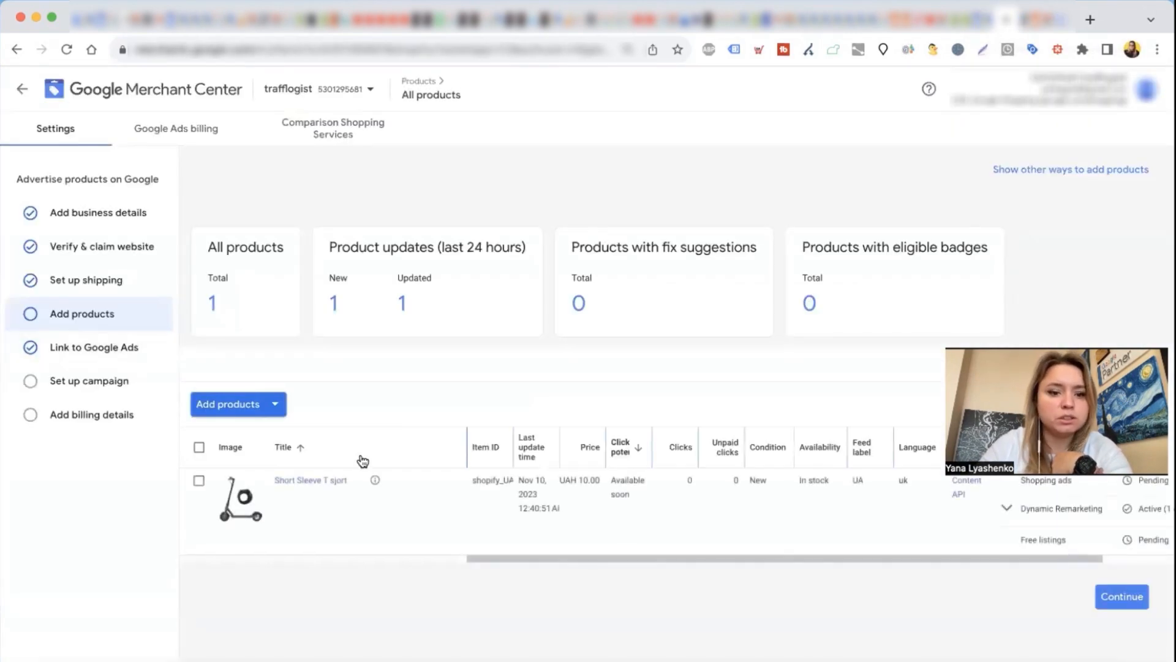
pyautogui.click(310, 483)
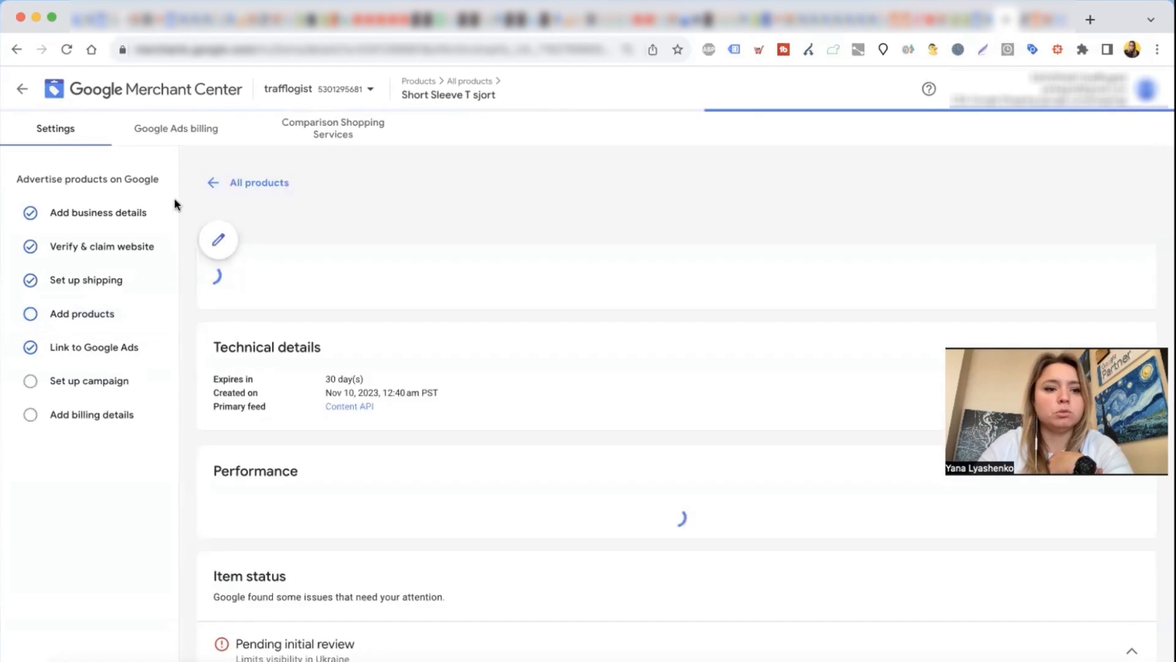
pyautogui.scroll(-1, 335, 302)
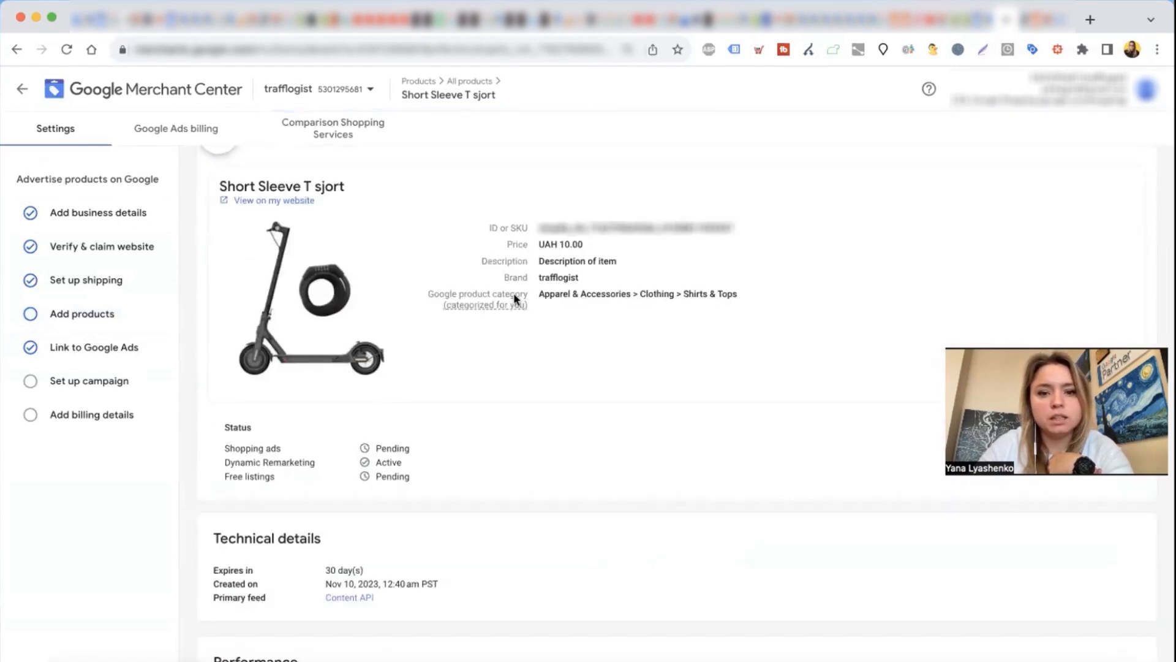
pyautogui.scroll(-1, 554, 204)
pyautogui.moveTo(544, 221); pyautogui.dragTo(643, 231)
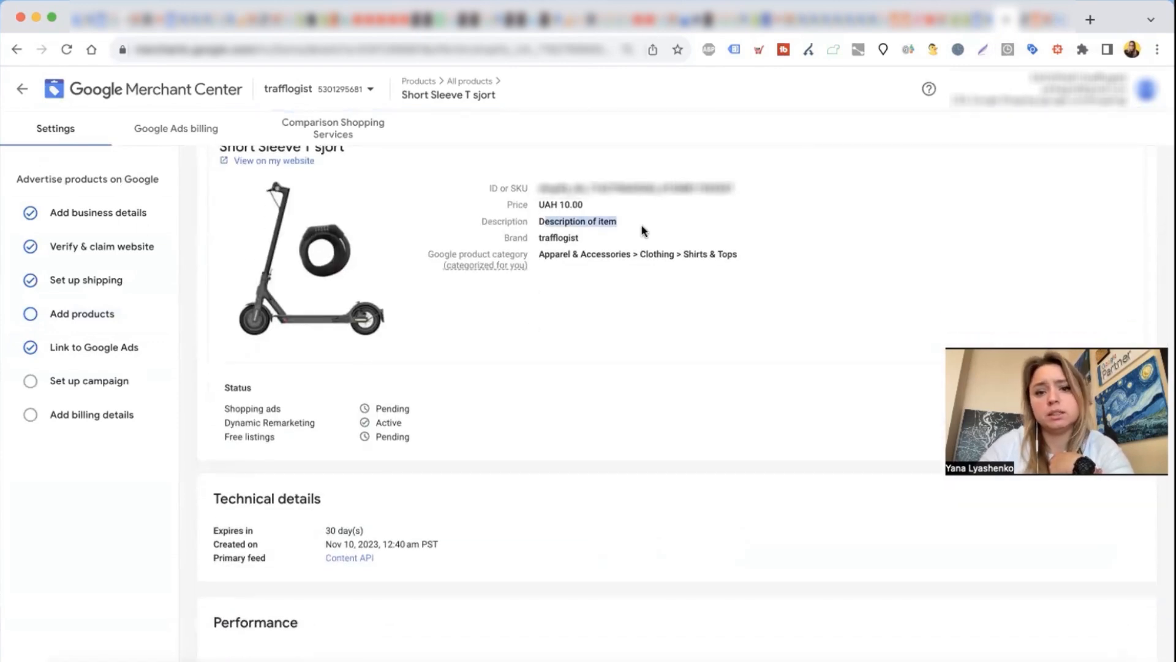
pyautogui.scroll(-10, 519, 378)
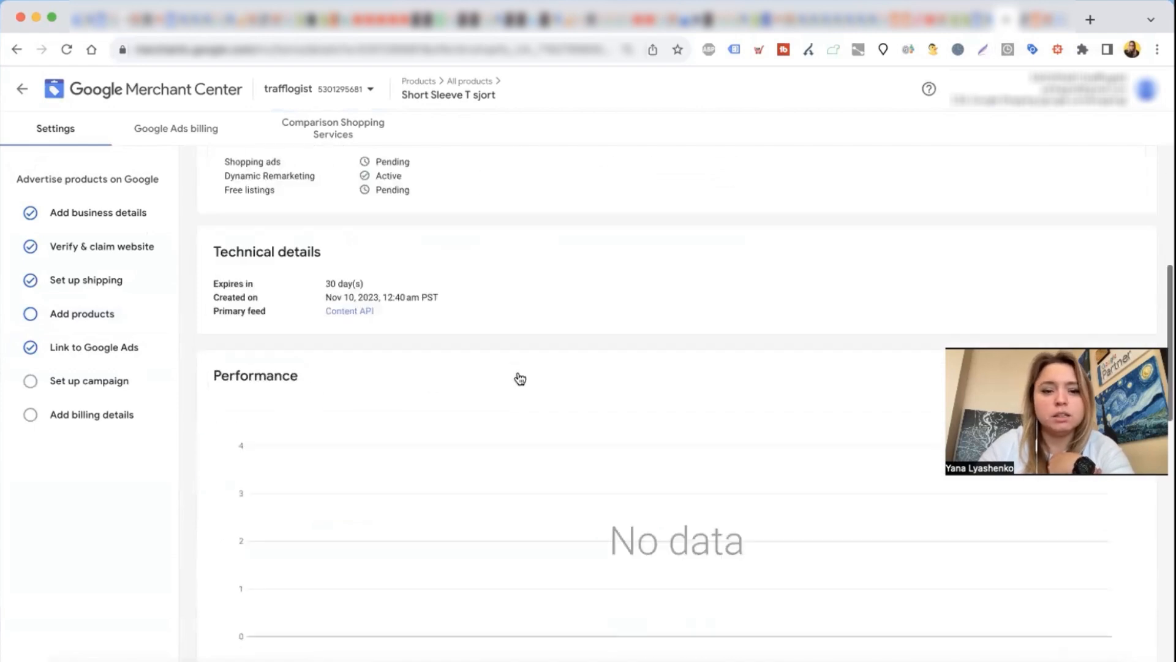
pyautogui.scroll(-5, 519, 378)
pyautogui.moveTo(215, 416); pyautogui.dragTo(272, 542)
pyautogui.click(300, 460)
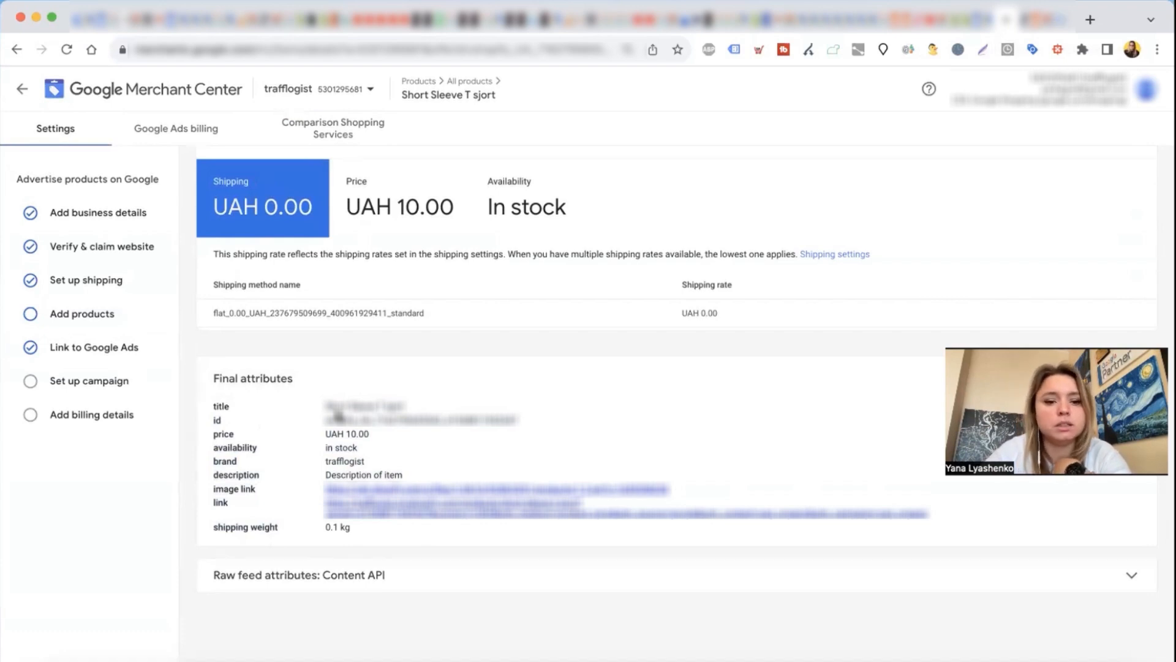
# Step: Return to the Merchant Center overview and view the product diagnostics and the product feeds
pyautogui.click(22, 89)
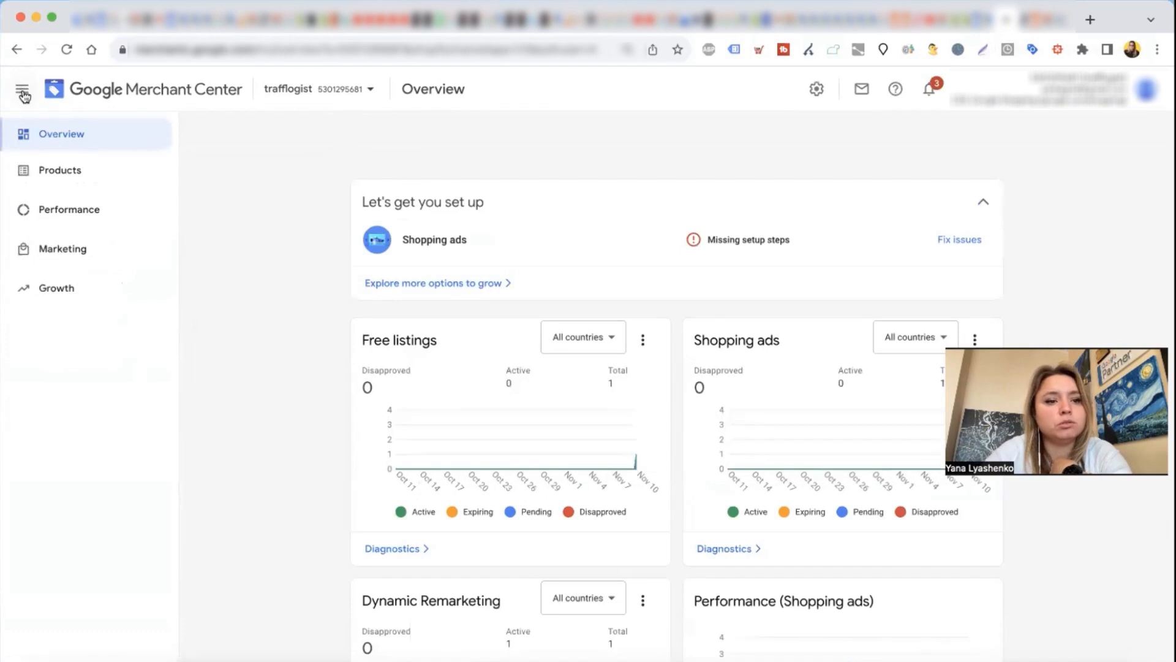
pyautogui.click(82, 176)
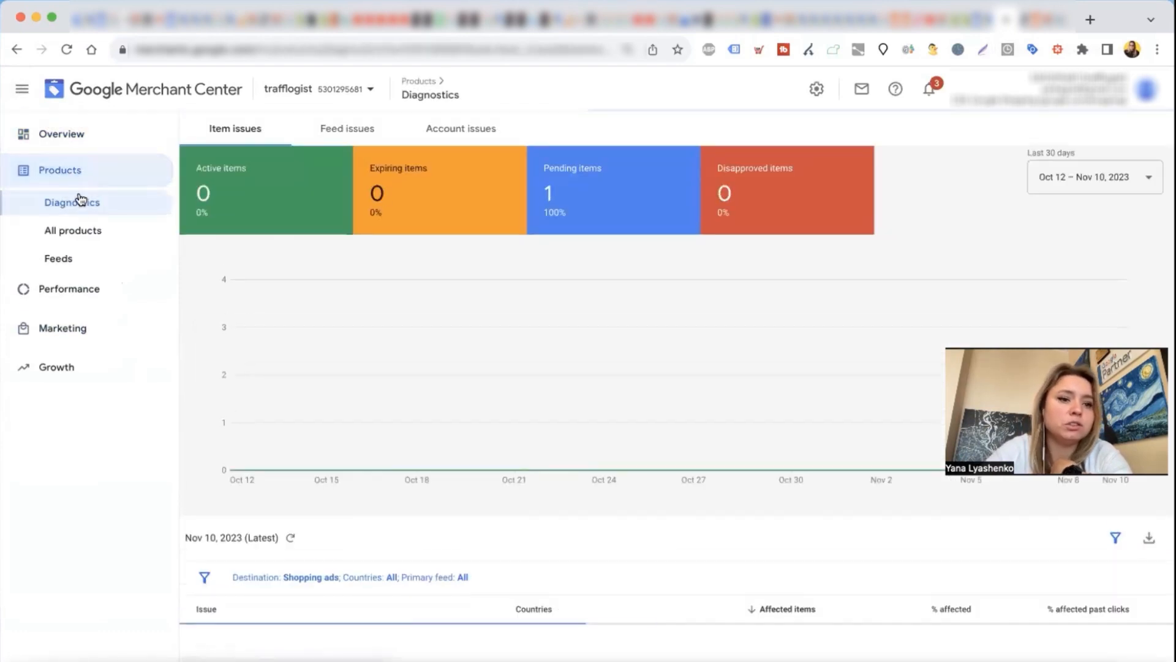
pyautogui.click(83, 259)
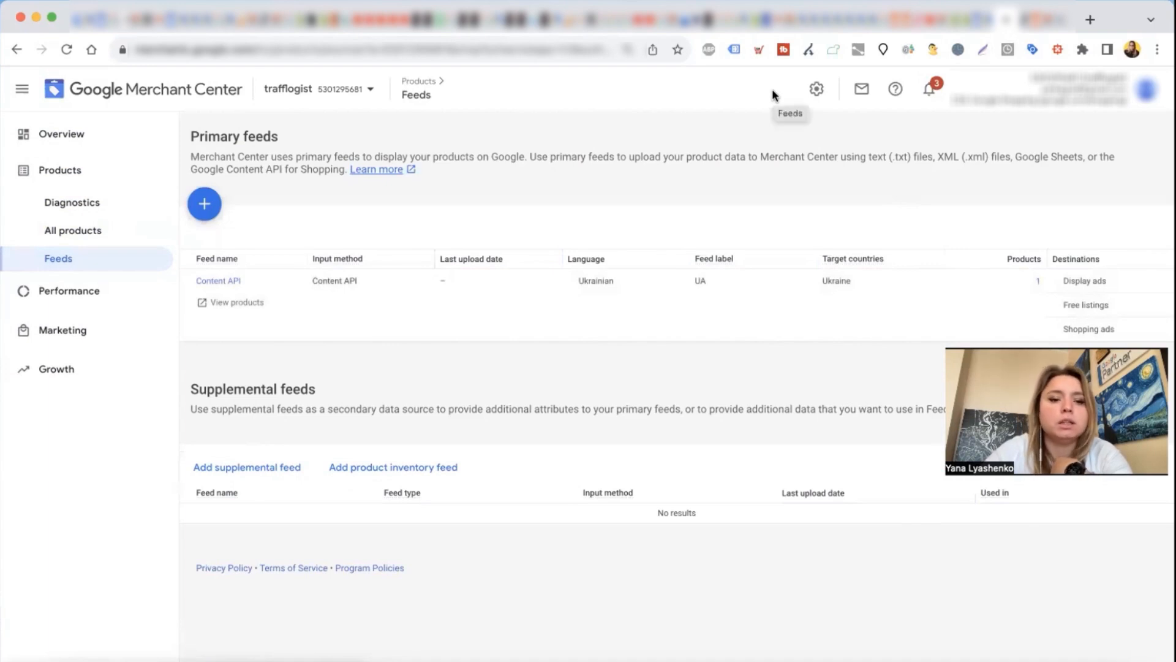
# Step: Open the shipping and returns settings and view the shipping services and return policies
pyautogui.click(816, 89)
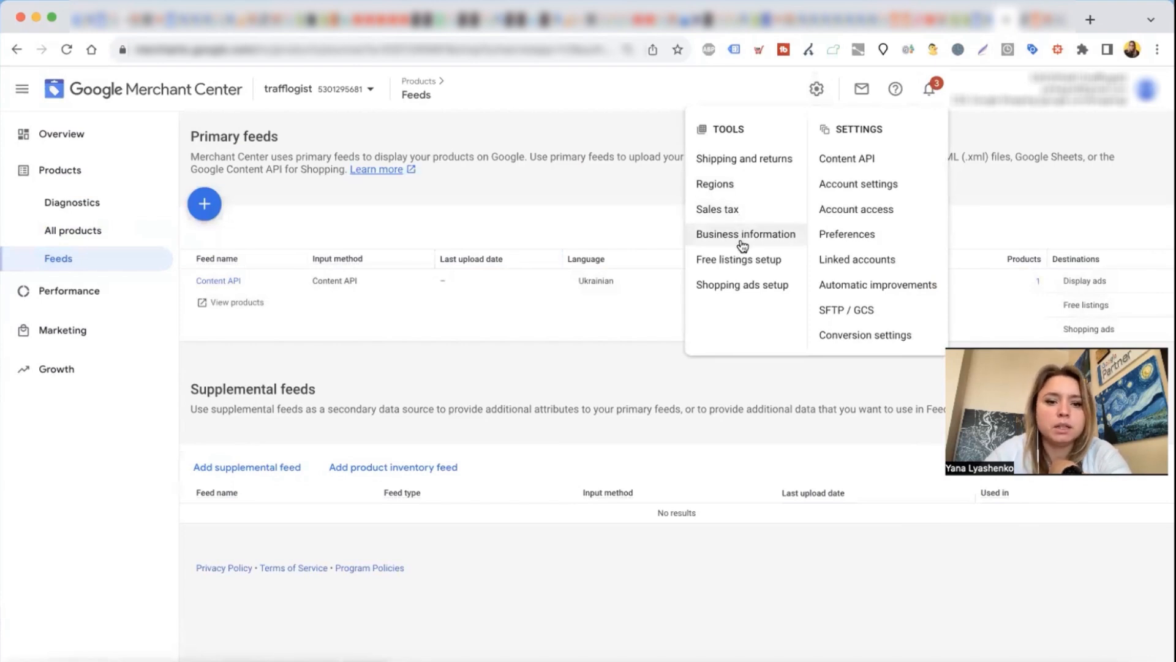
pyautogui.click(759, 160)
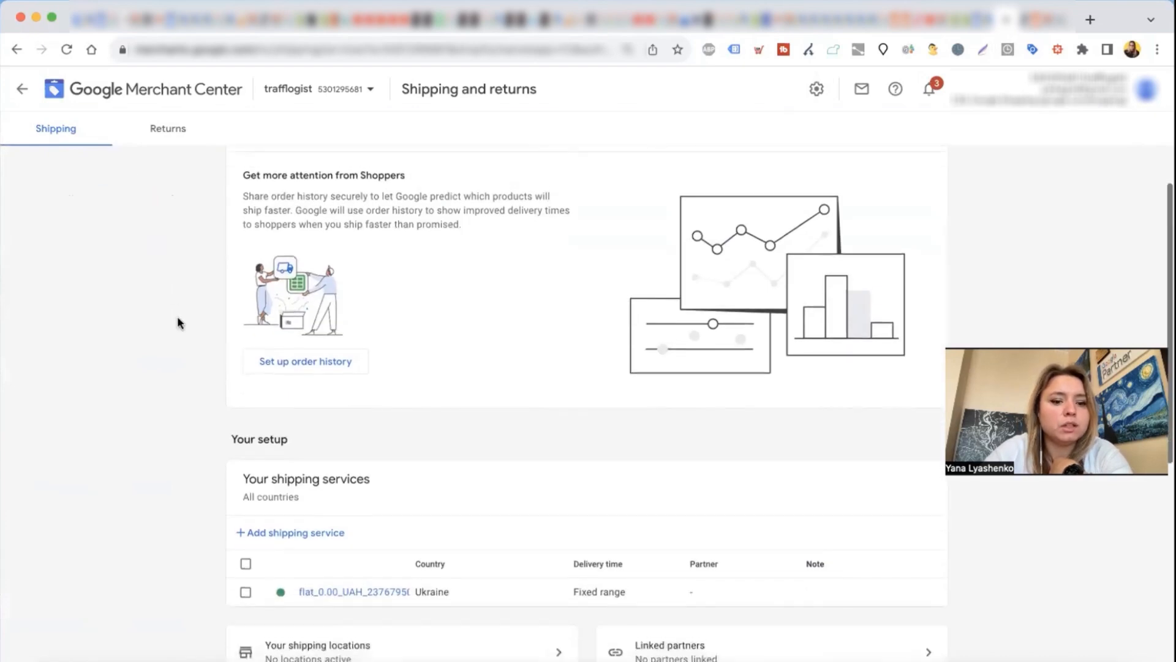
pyautogui.click(170, 126)
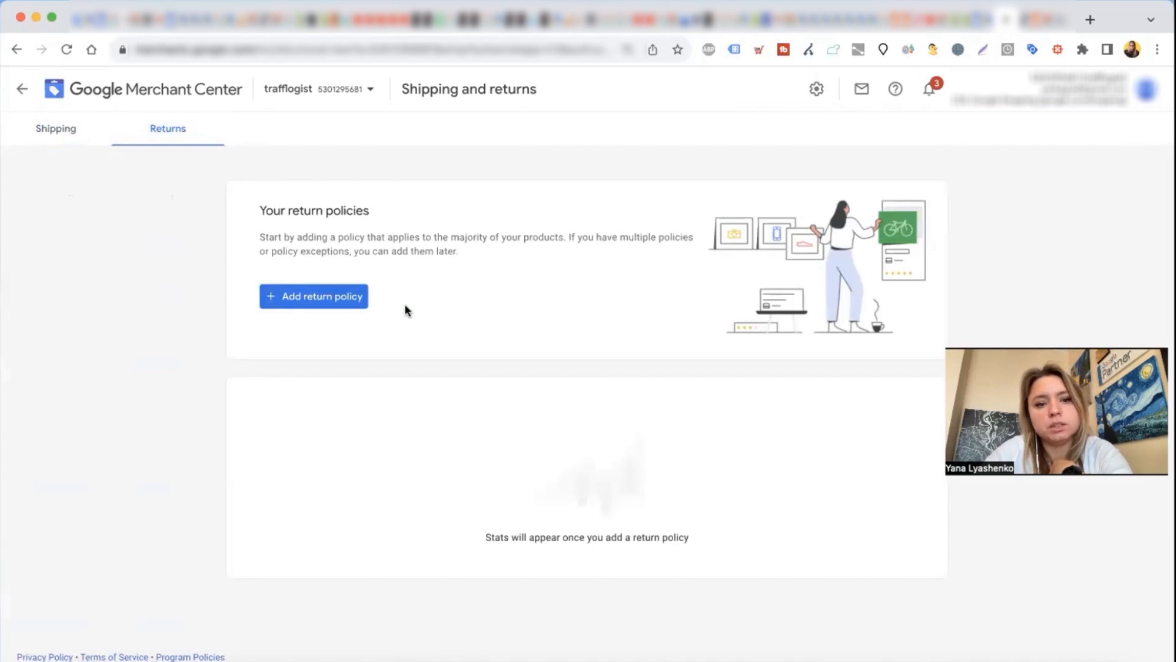
# Step: Open the sales tax settings, check the tax categories and return to the tax setup
pyautogui.click(821, 91)
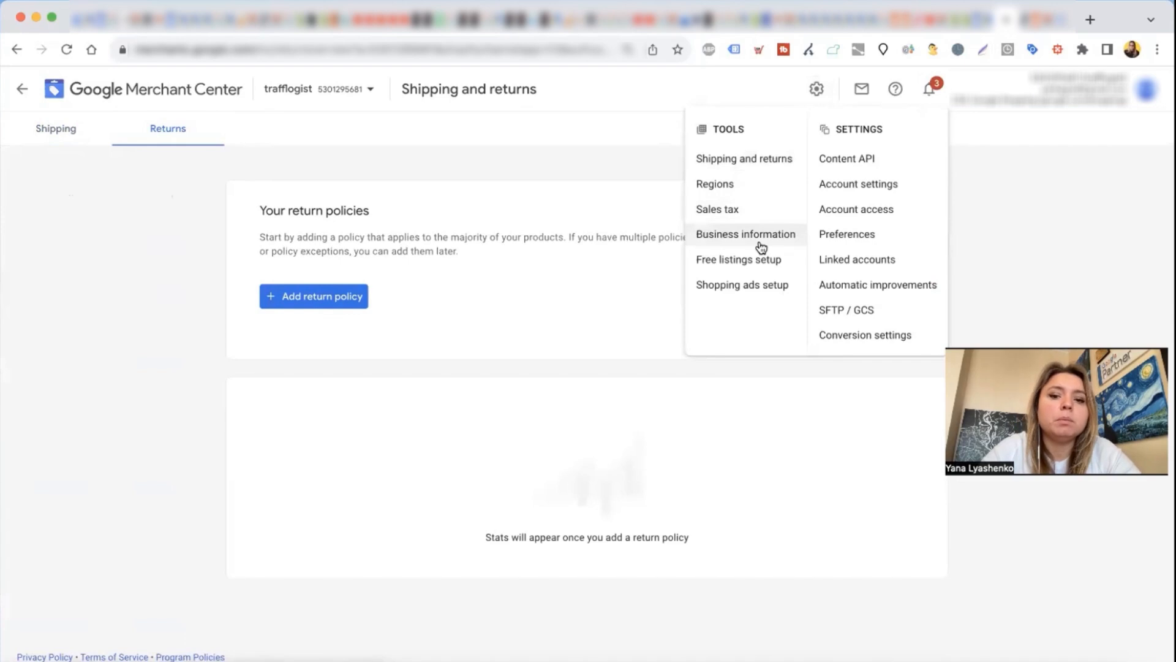
pyautogui.click(729, 211)
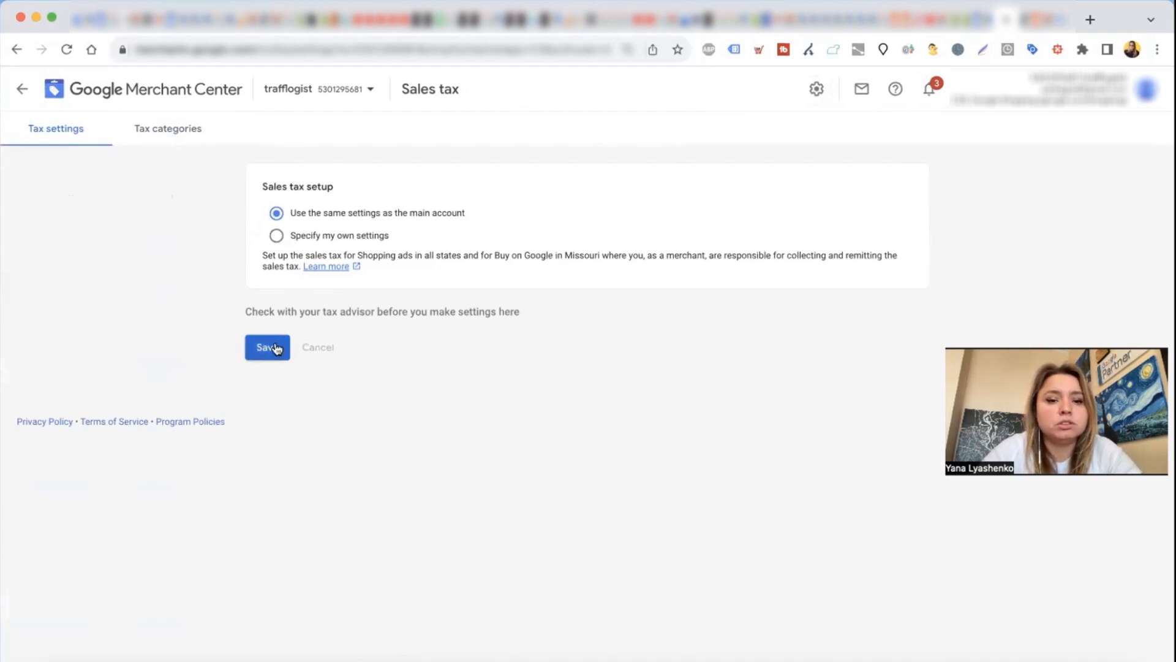
pyautogui.click(154, 131)
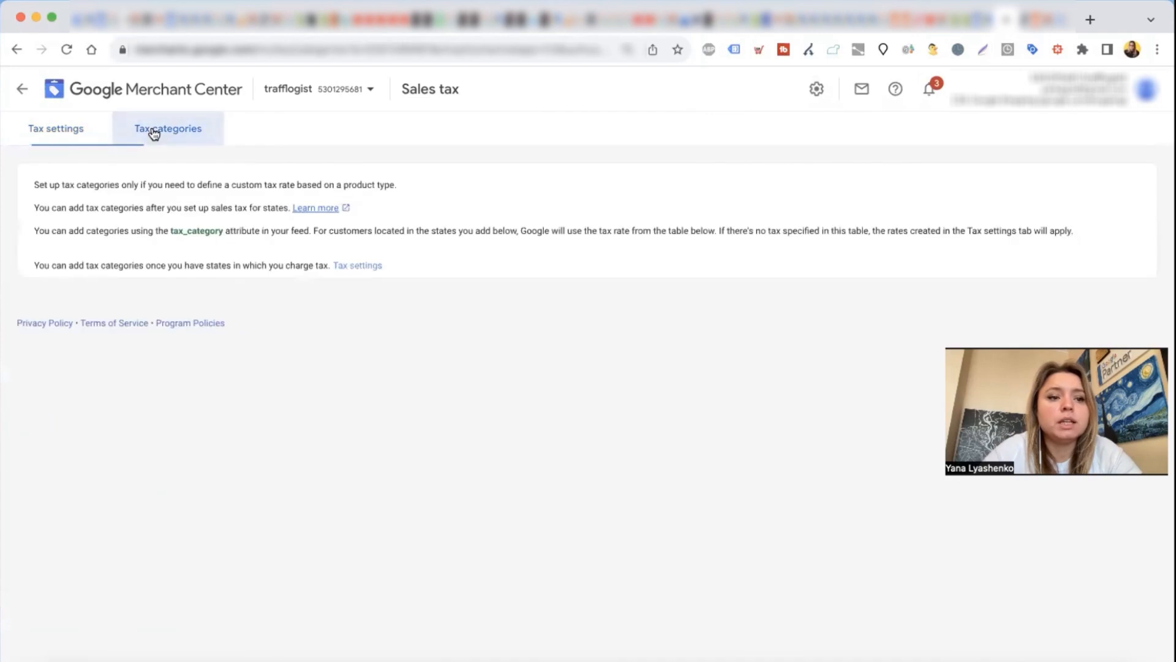
pyautogui.click(44, 136)
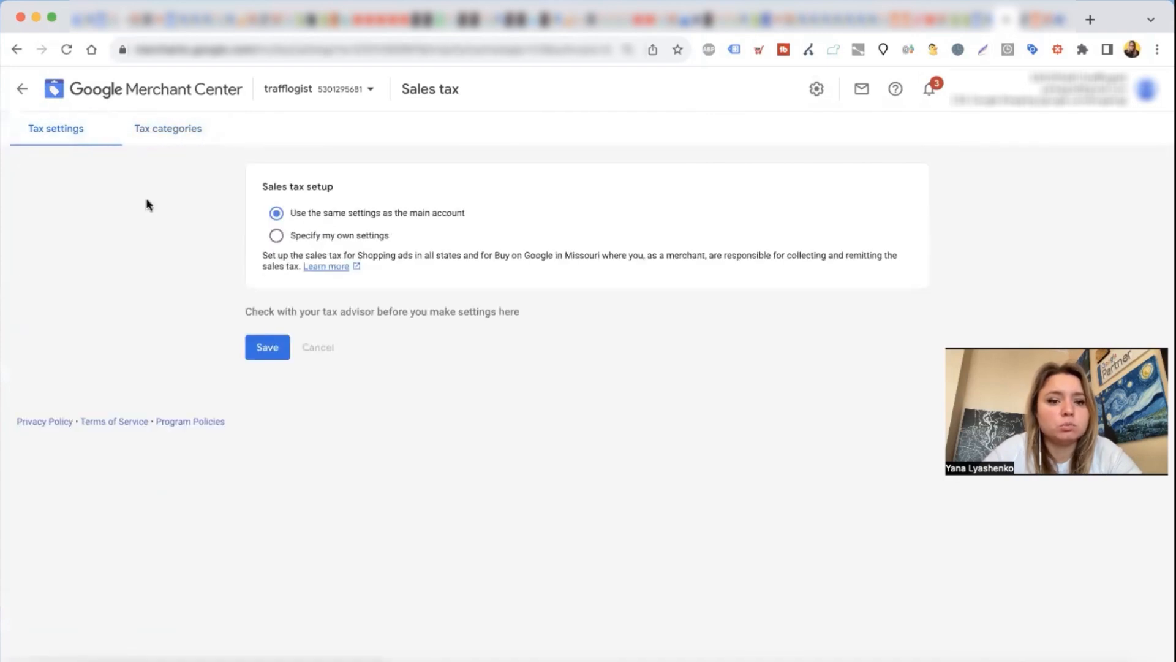
# Step: Try to specify own sales tax settings with all US states selected, and discard the changes
pyautogui.click(276, 236)
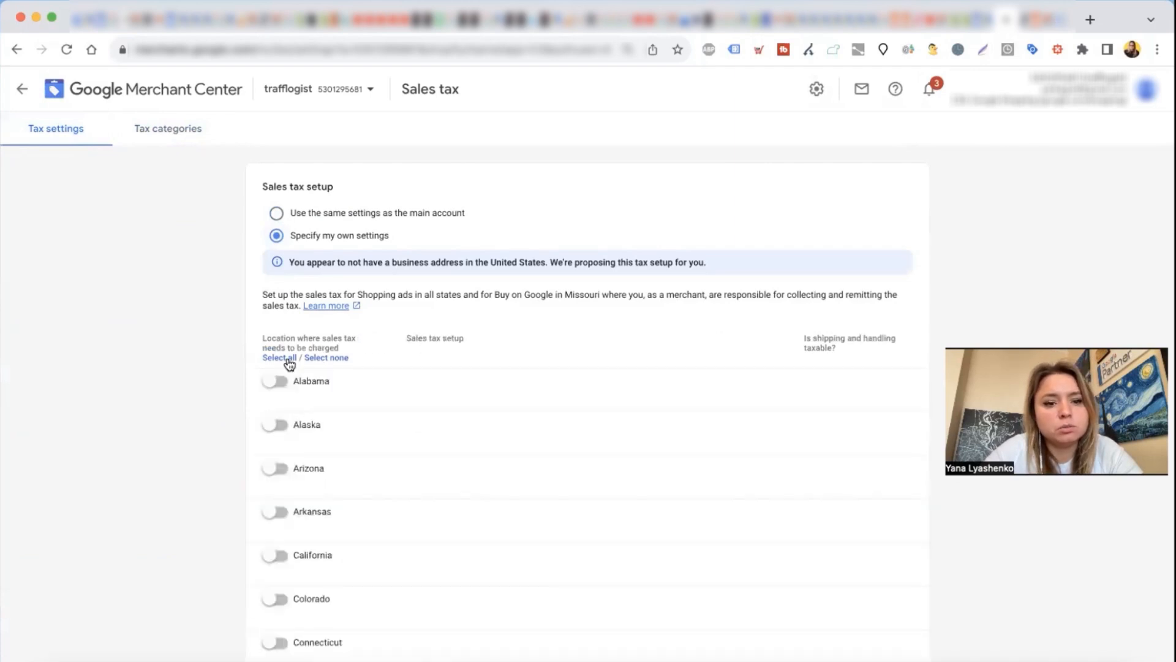
pyautogui.scroll(-3, 288, 365)
pyautogui.click(285, 276)
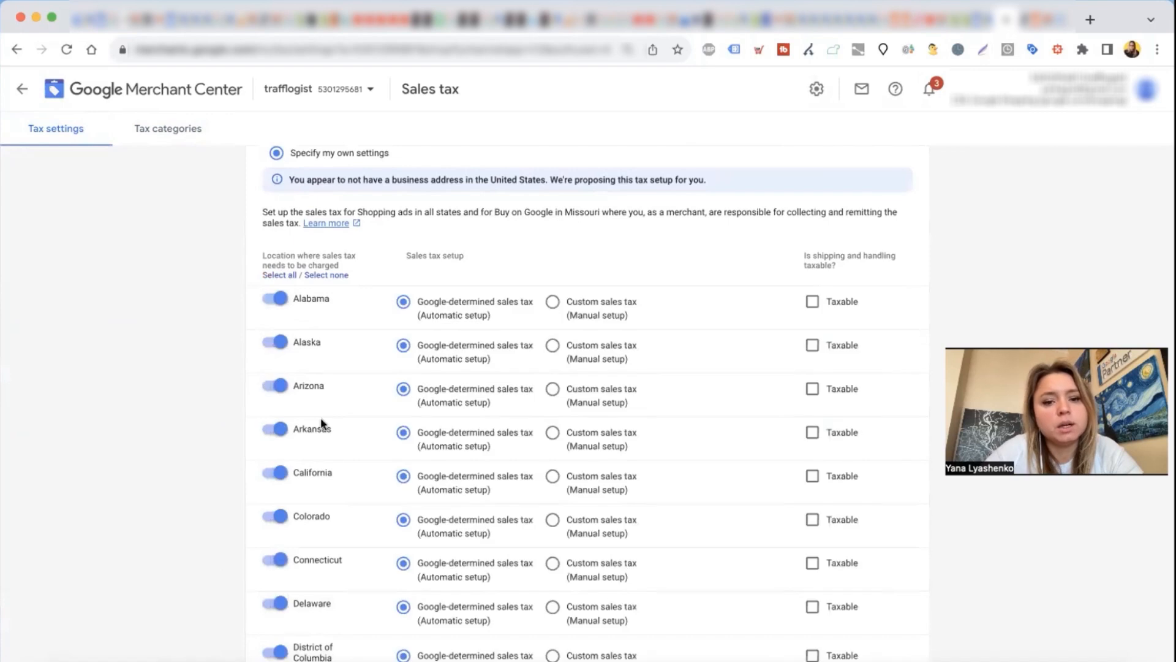
pyautogui.scroll(-20, 334, 453)
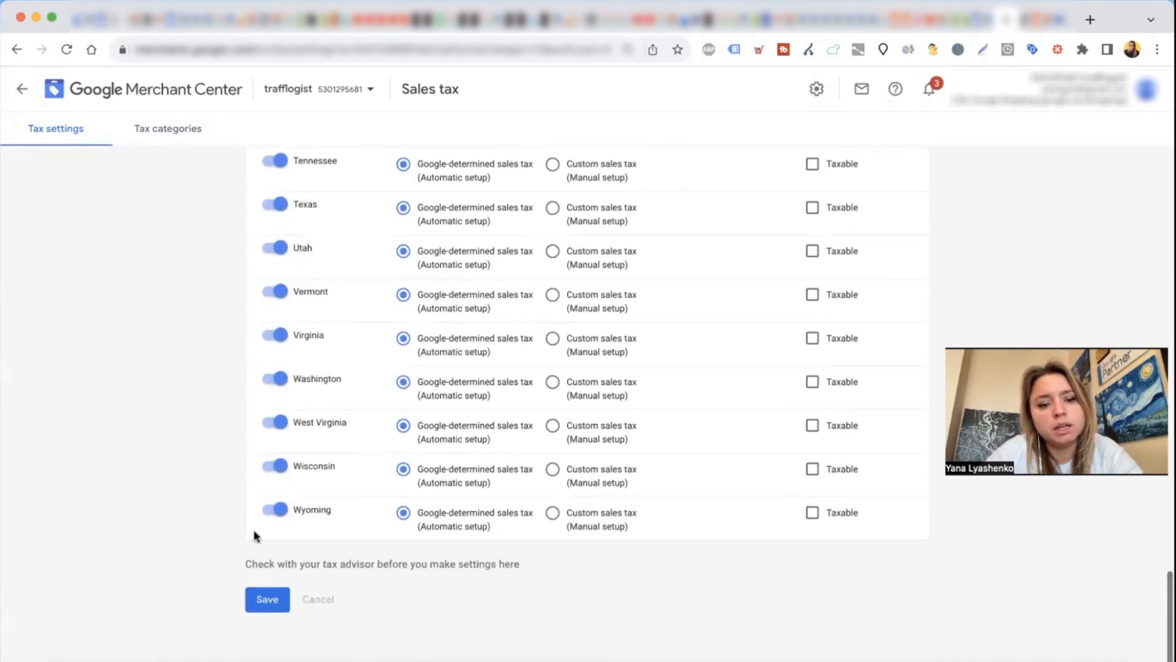
pyautogui.click(263, 598)
pyautogui.click(21, 95)
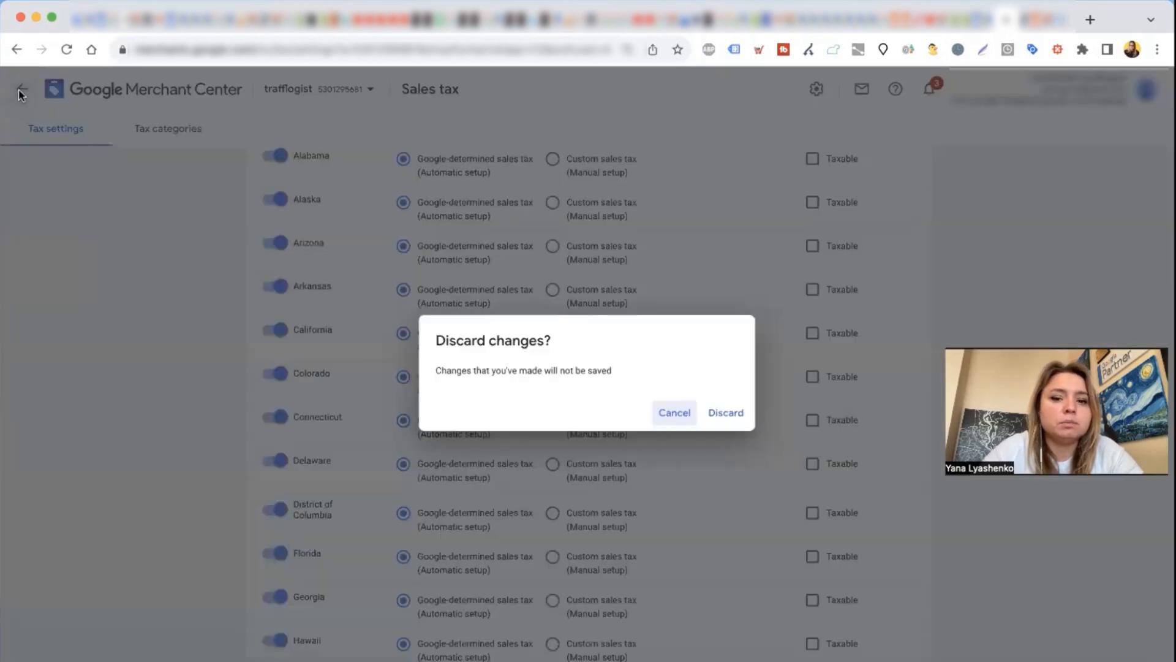
pyautogui.click(721, 410)
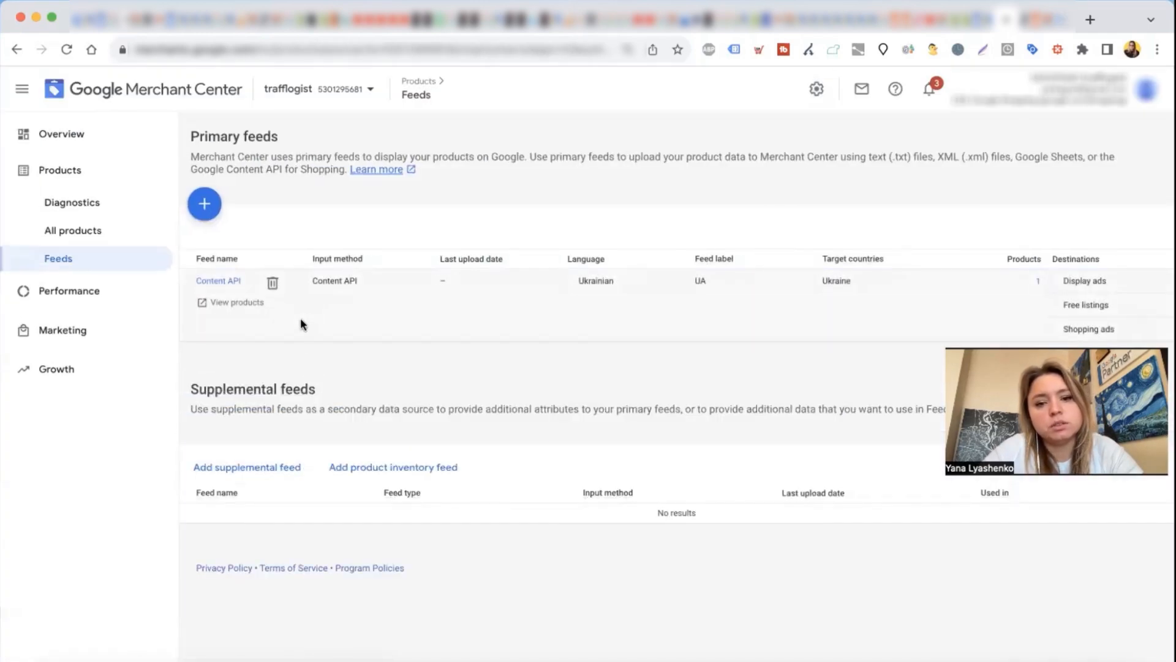
# Step: Check the product diagnostics, switch back to Google Ads and open the Performance Max-1 campaign overview
pyautogui.click(63, 202)
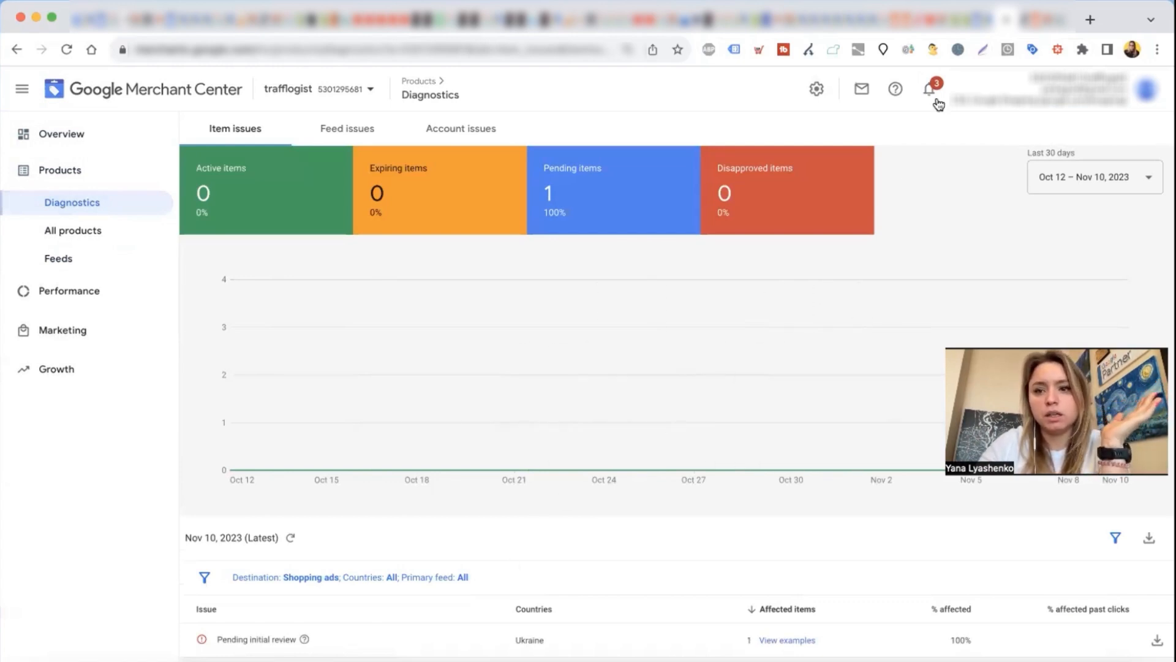
pyautogui.click(994, 20)
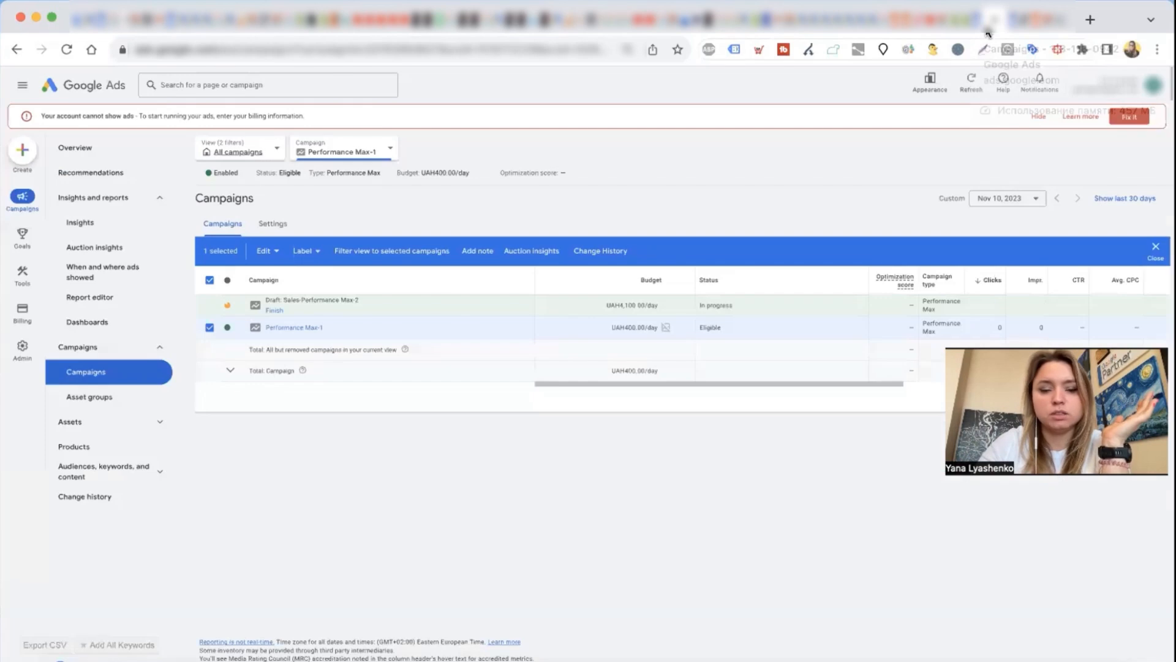
pyautogui.click(294, 328)
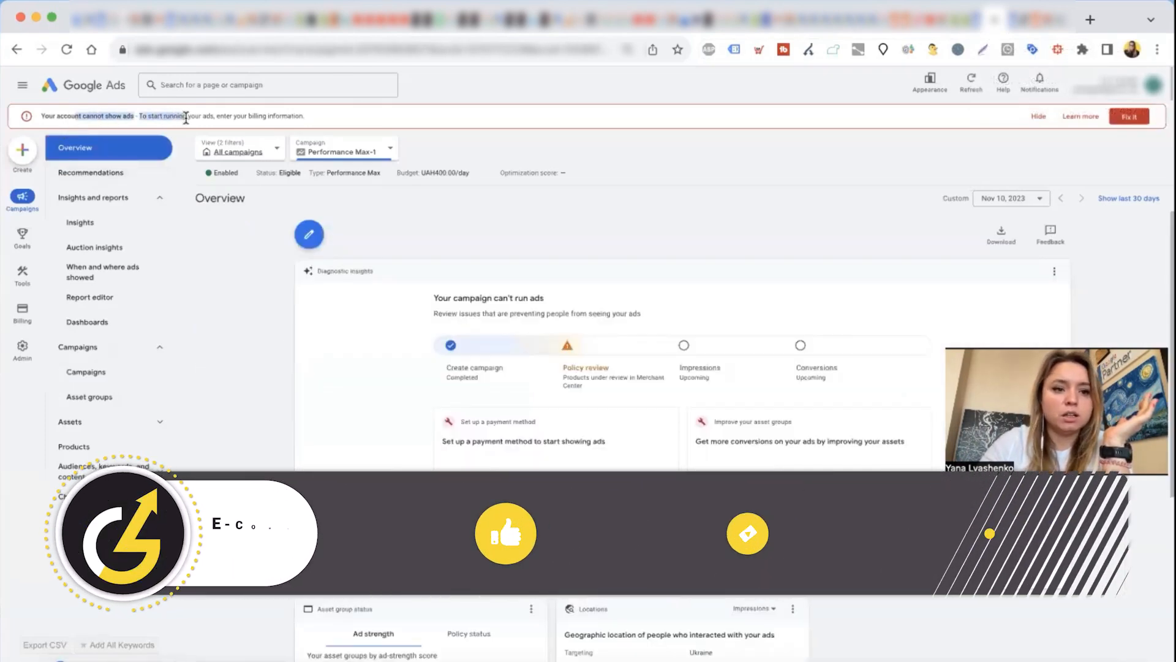
# Step: Review the campaign's diagnostic stages, open its products list and dismiss the tip about filtering products by issue
pyautogui.click(609, 399)
pyautogui.moveTo(558, 372); pyautogui.dragTo(588, 393)
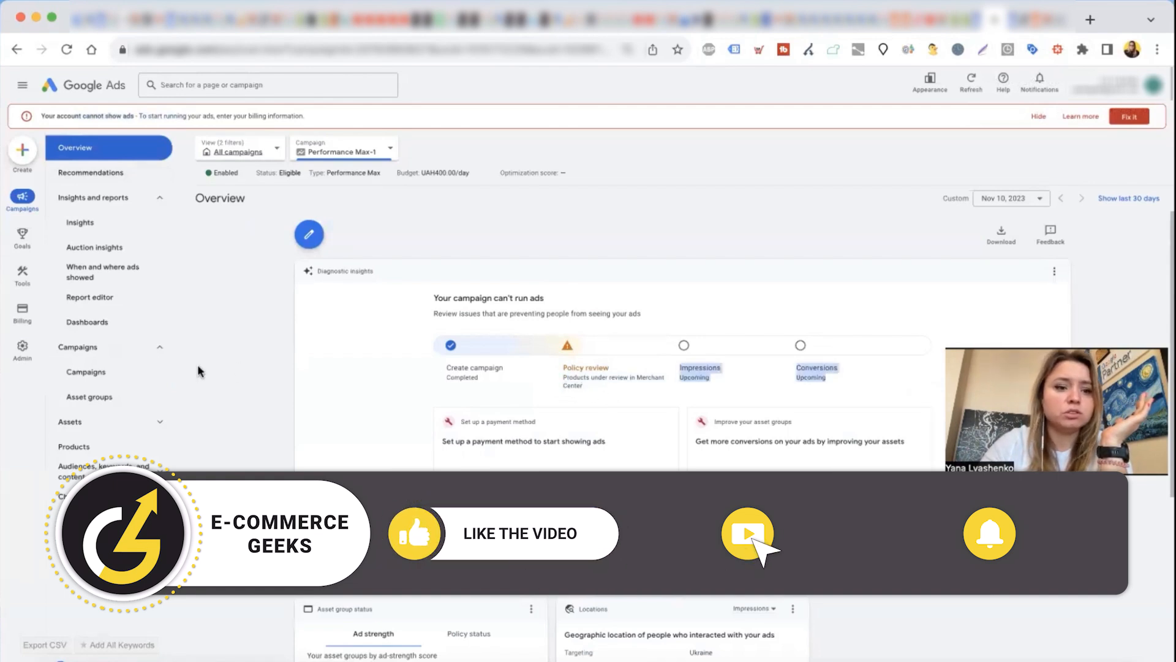
pyautogui.click(86, 448)
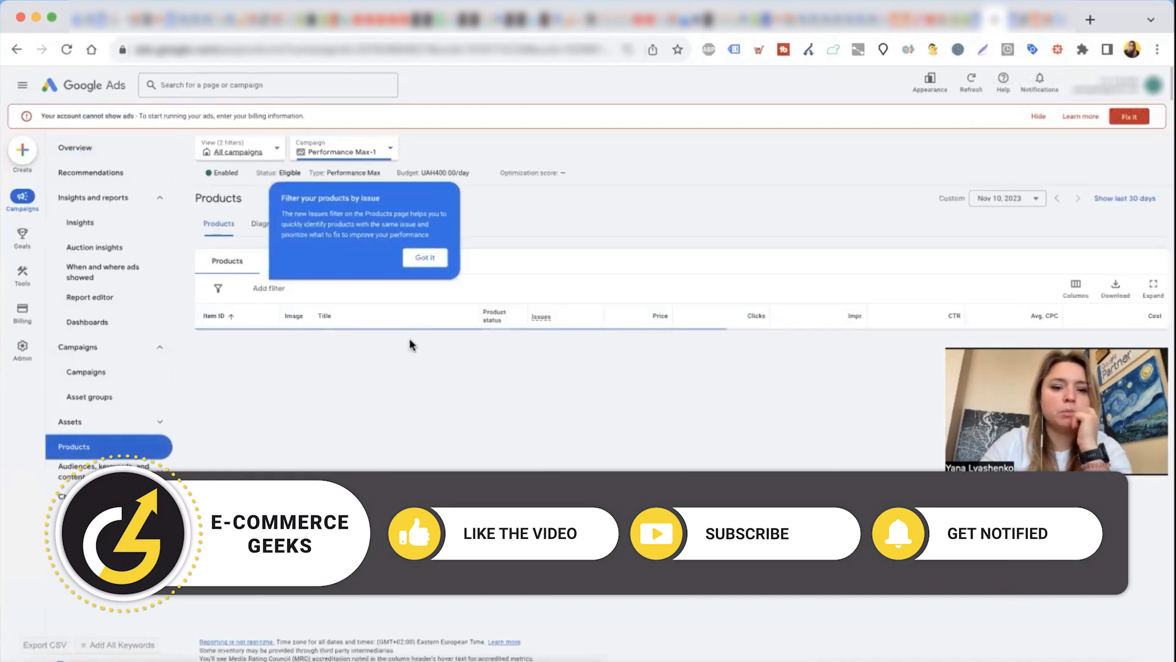
pyautogui.click(429, 260)
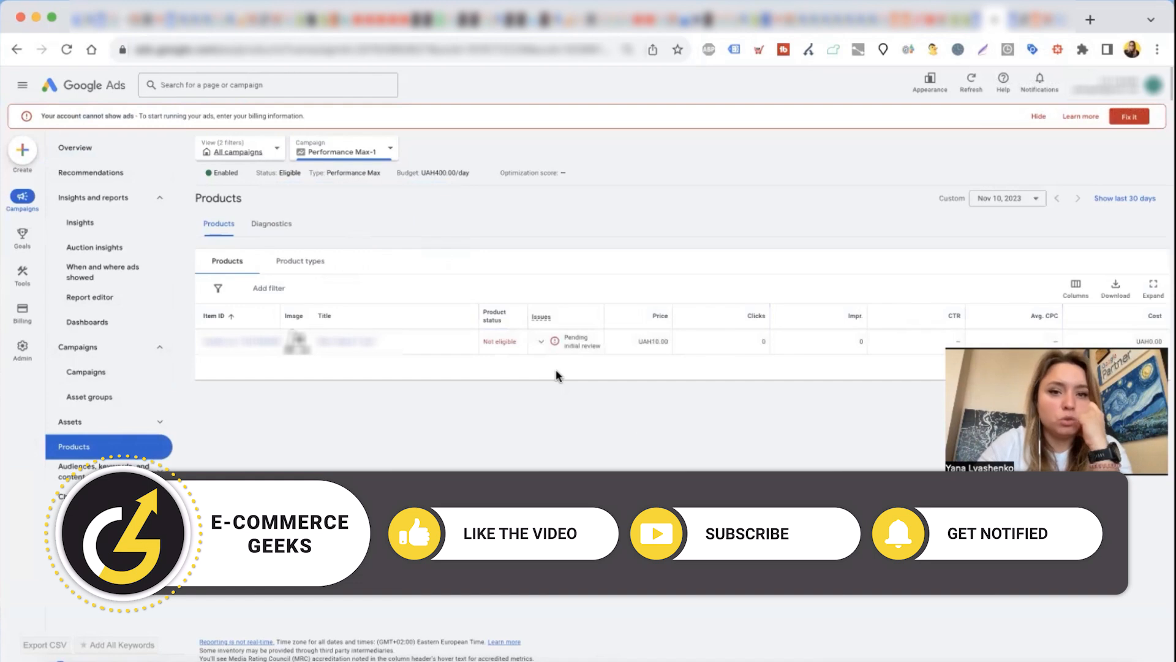
# Step: View the new billing setup page, return to the products list and examine the details of the Short Sleeve T sjort product
pyautogui.click(22, 317)
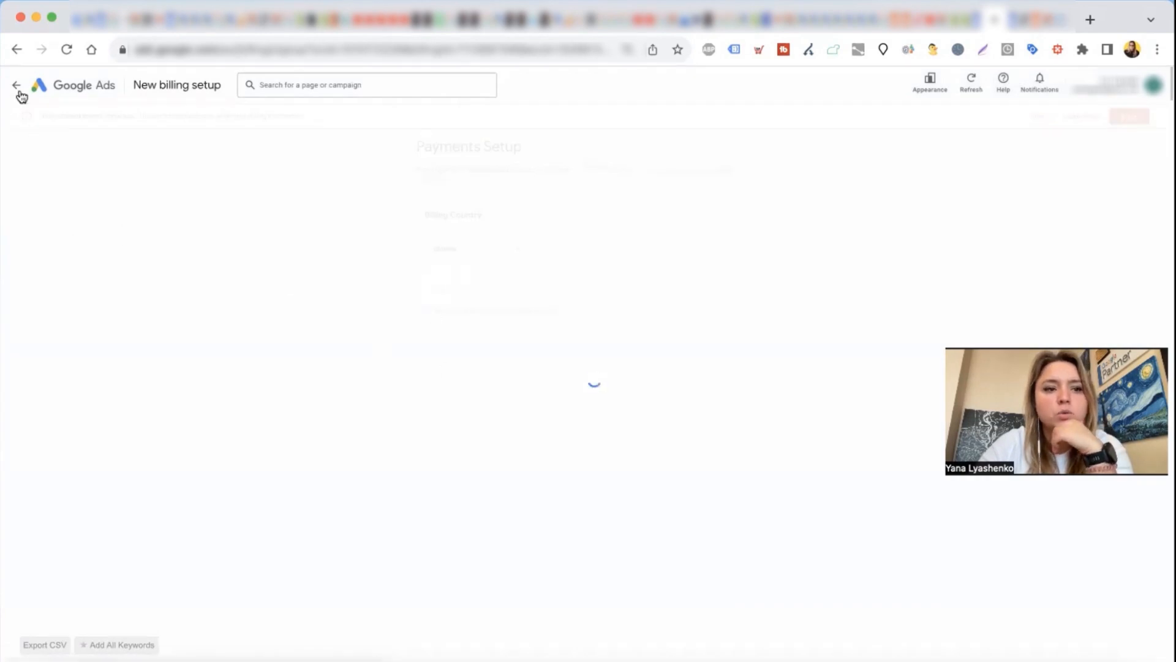
pyautogui.click(15, 85)
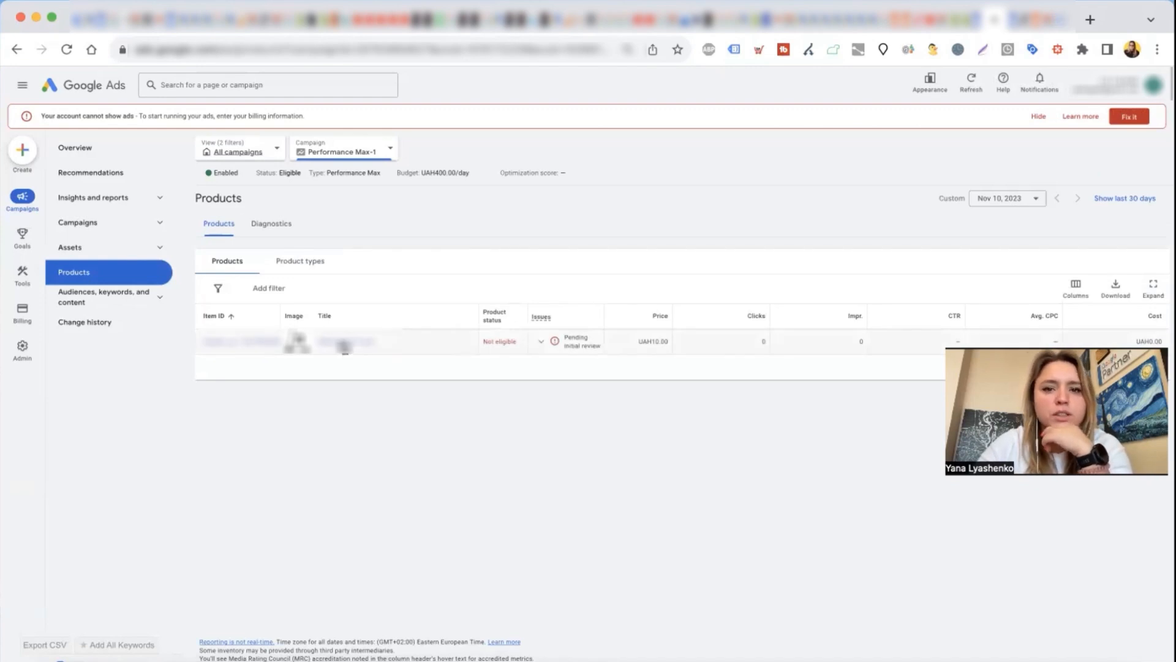
pyautogui.click(341, 342)
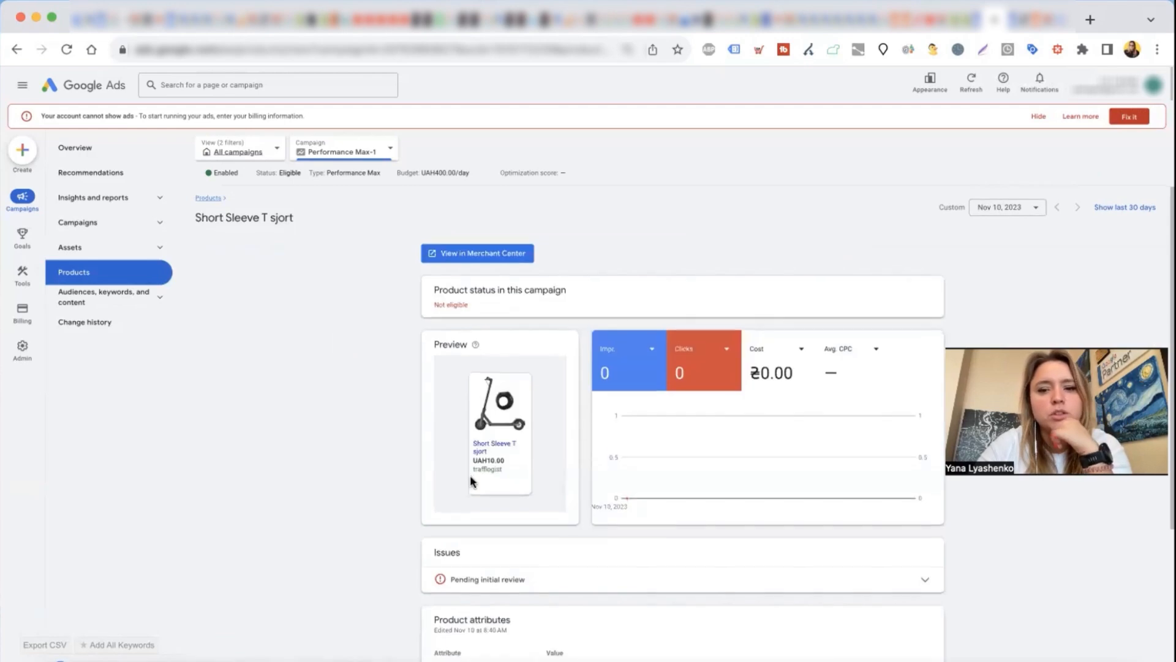
pyautogui.scroll(-4, 471, 477)
pyautogui.scroll(4, 330, 473)
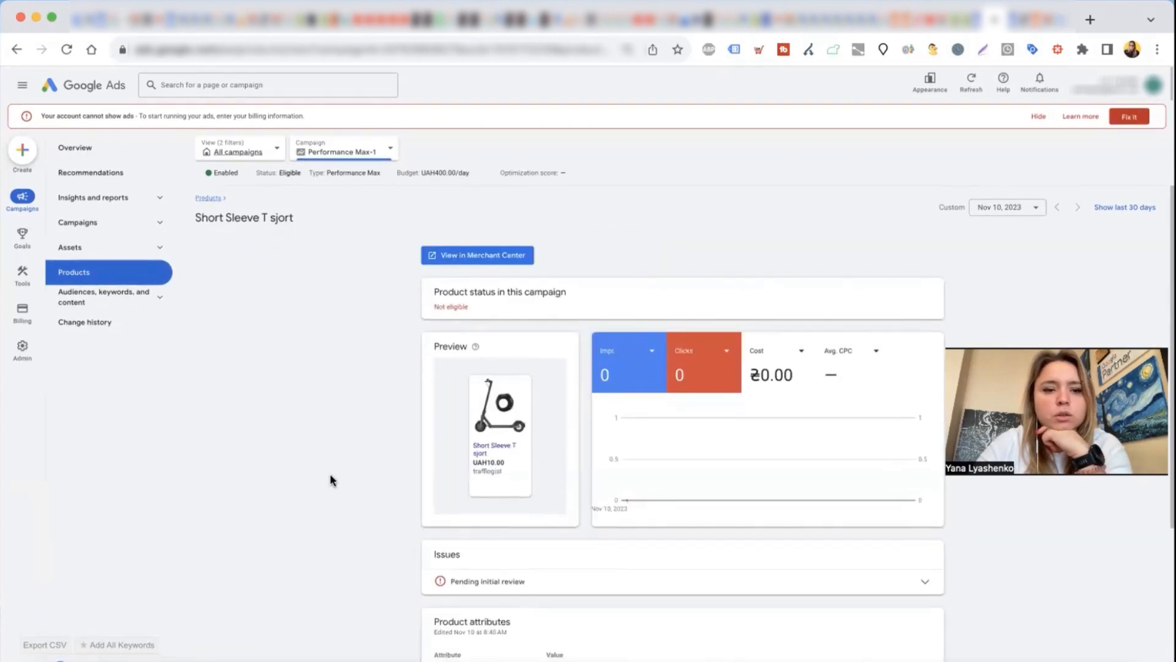
# Step: Review the Payments Setup form for billing, return to the product details and expand the Campaigns navigation group
pyautogui.moveTo(19, 325)
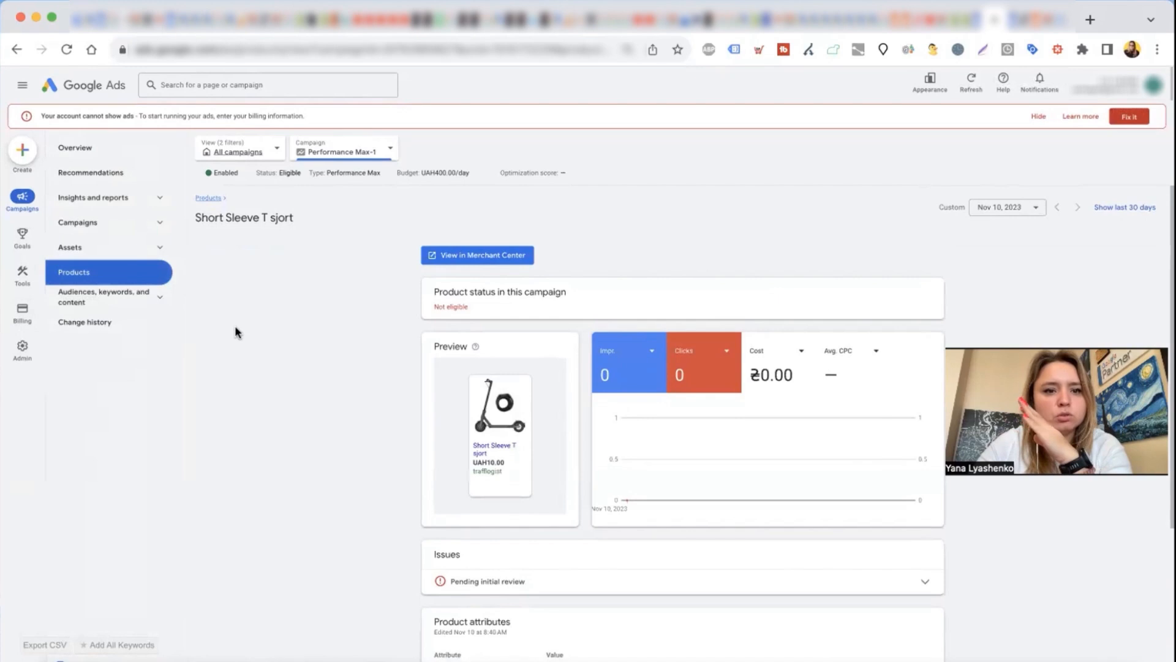
pyautogui.click(23, 318)
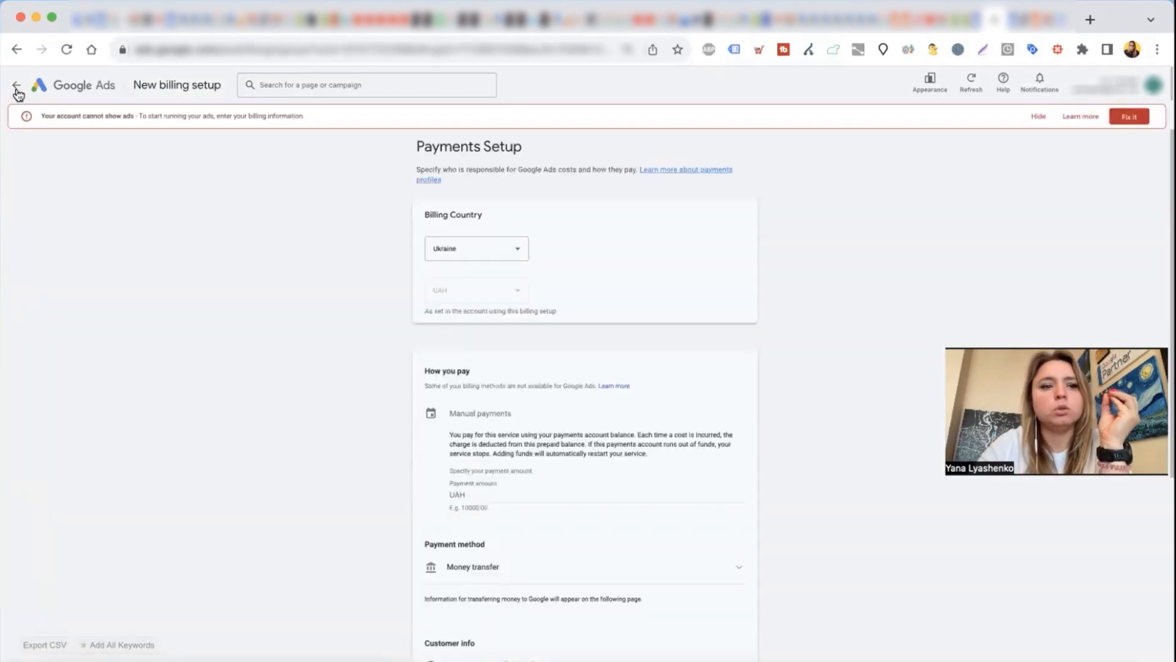
pyautogui.click(17, 90)
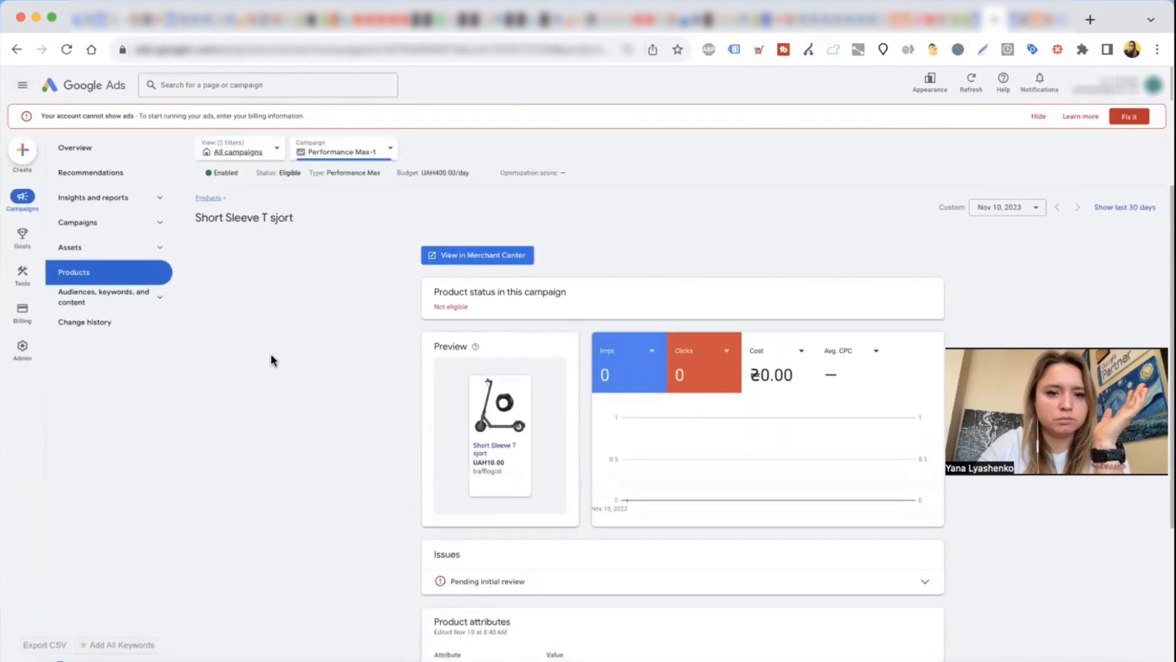
pyautogui.click(98, 231)
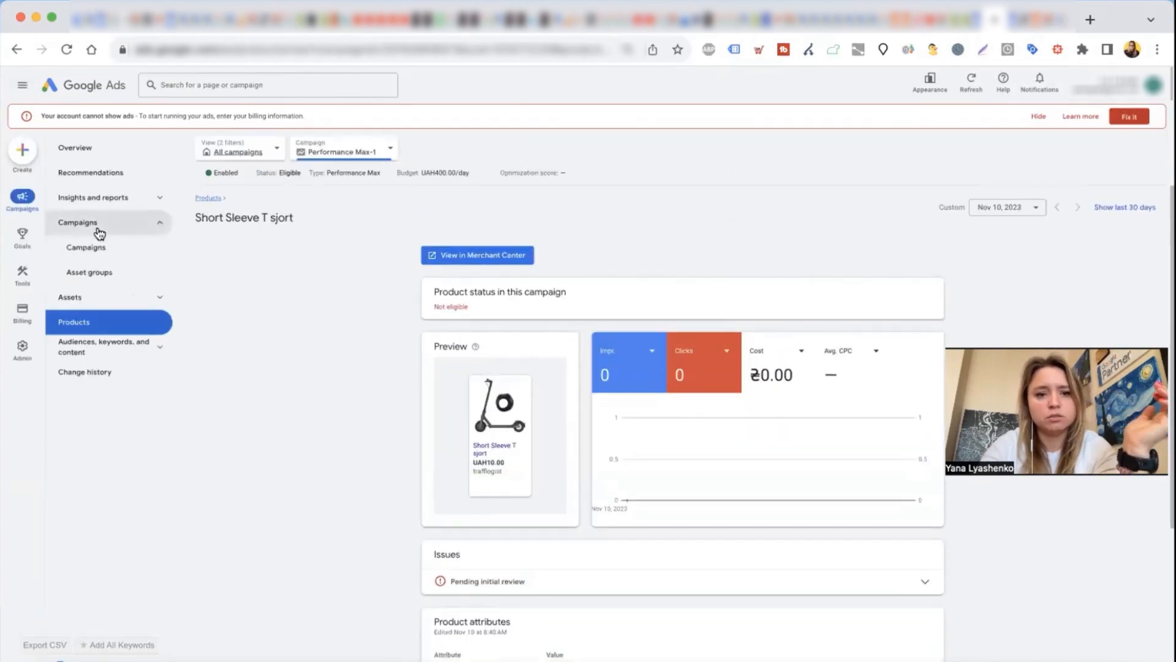